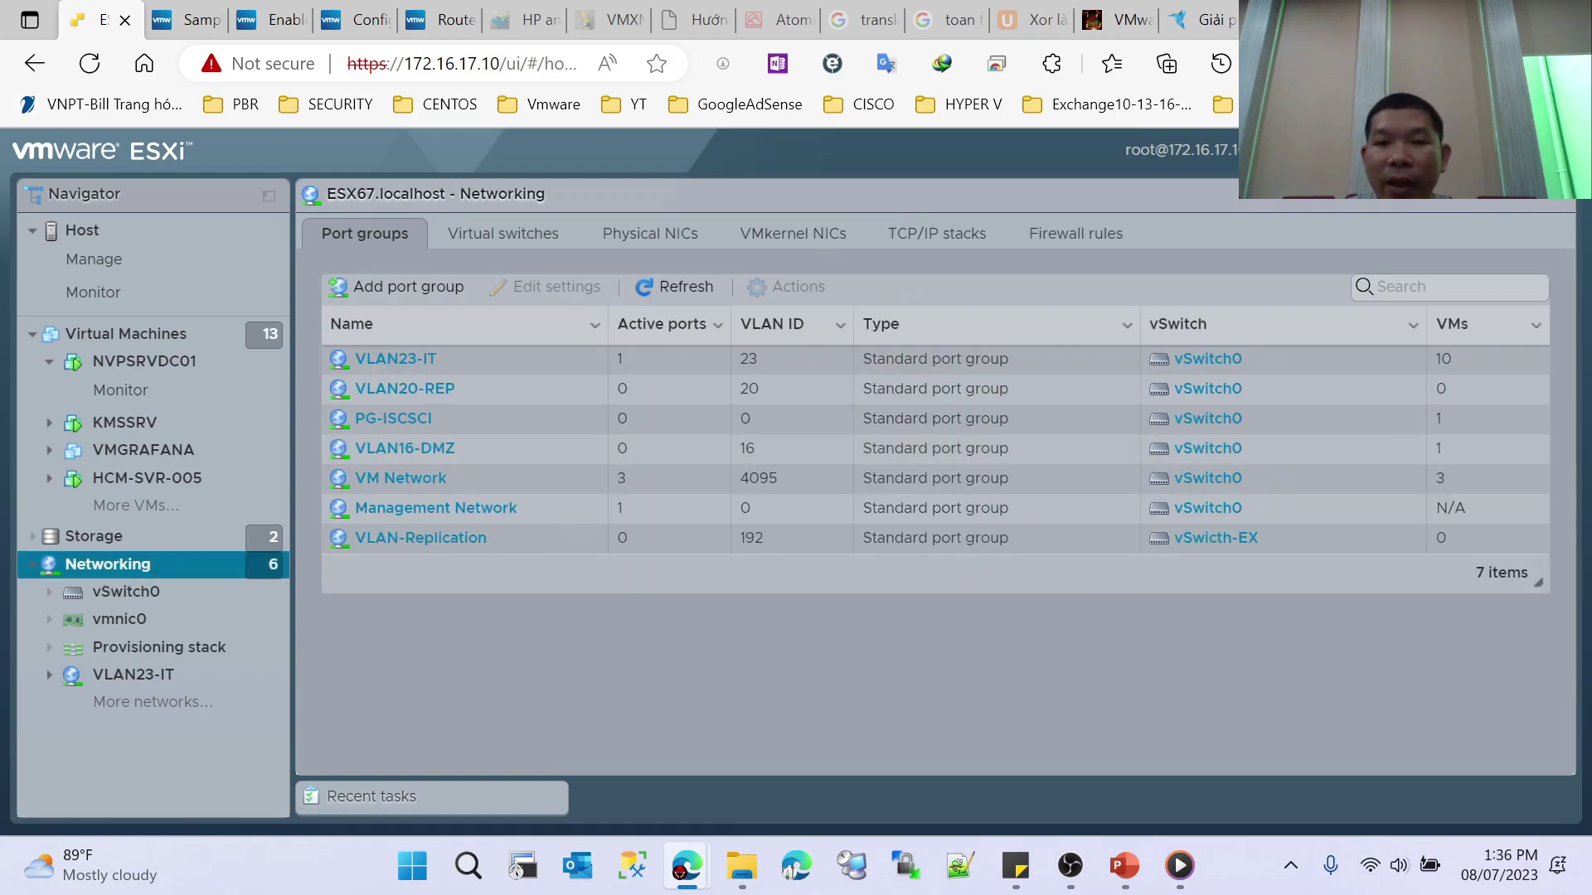
Step: Open a new empty Edge tab after reviewing ESX67's seven port groups
key("ctrl+t")
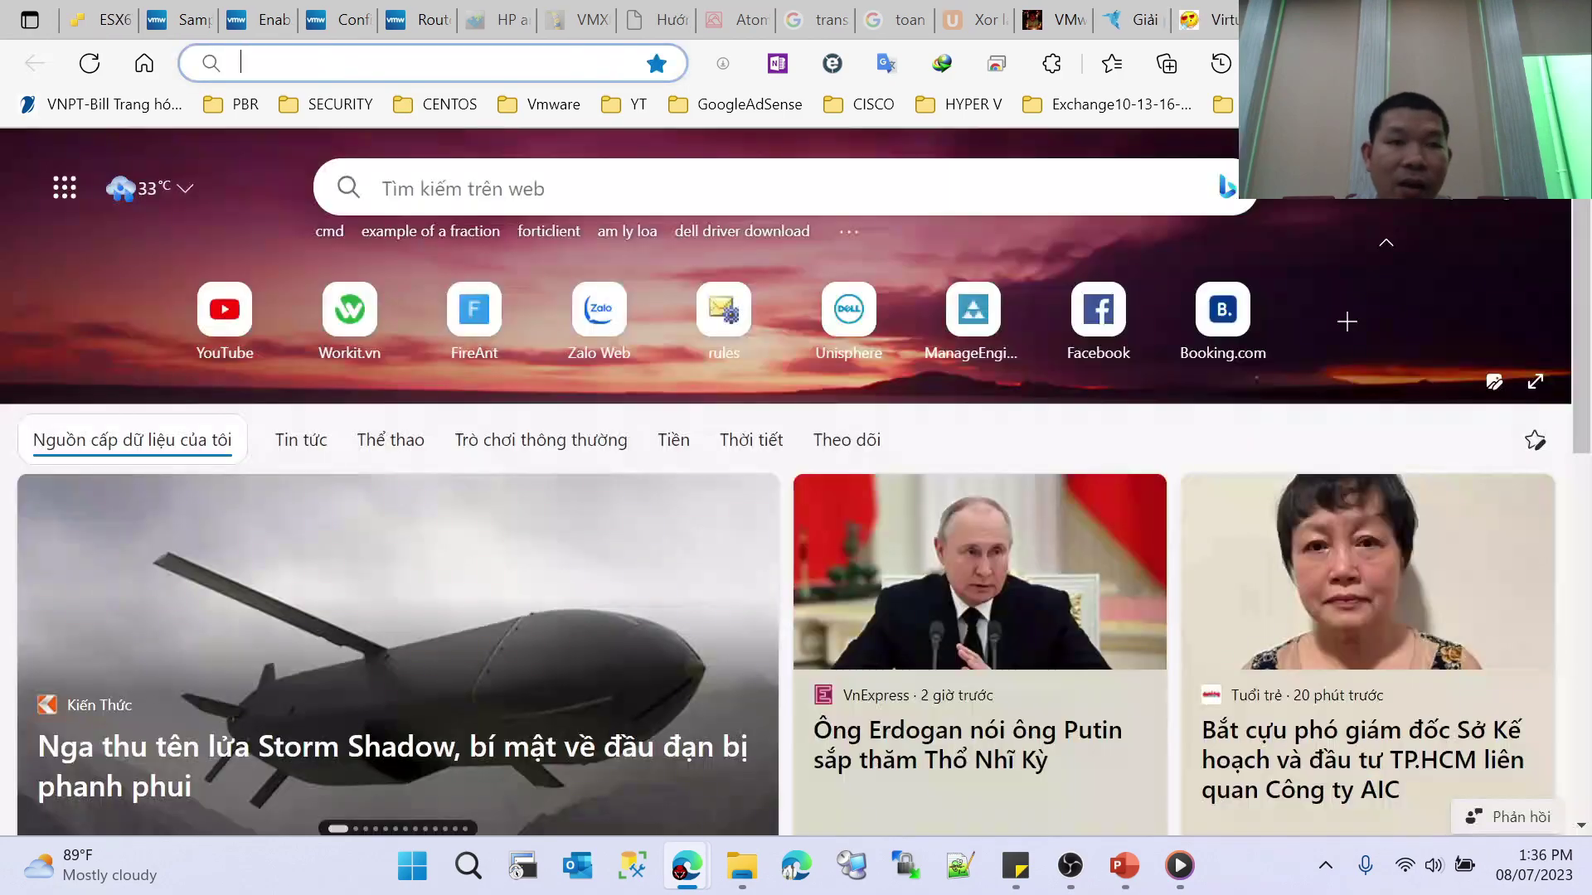
Step: Load the ESXi host at 172.16.1.1 in the new tab
type("172.16.1.200")
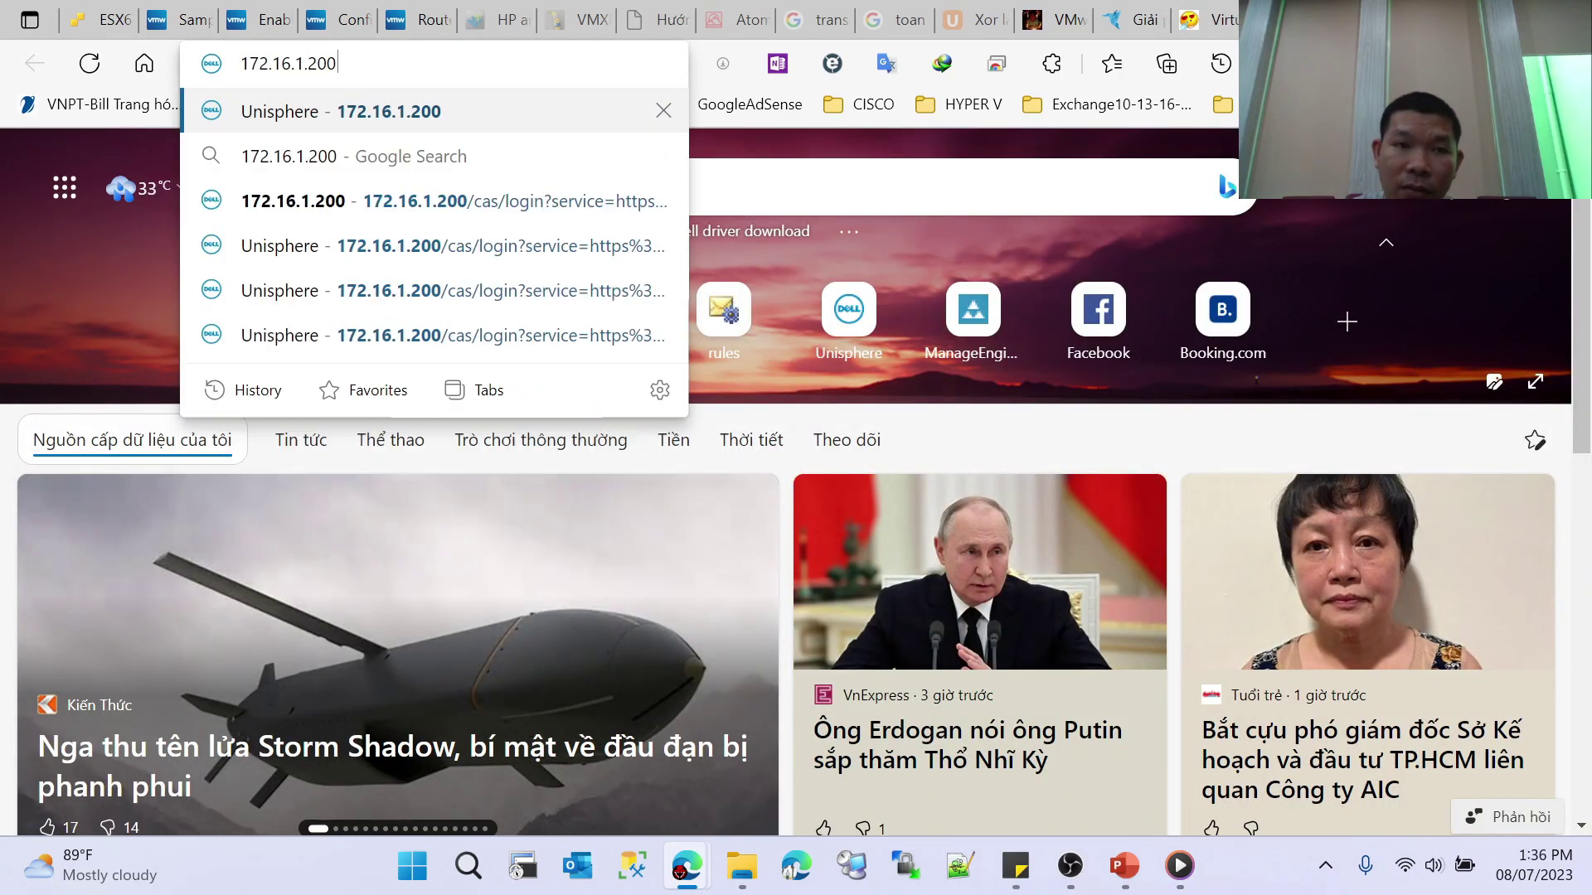
key("BackSpace")
key("BackSpace")
key("BackSpace")
type("1")
key("Return")
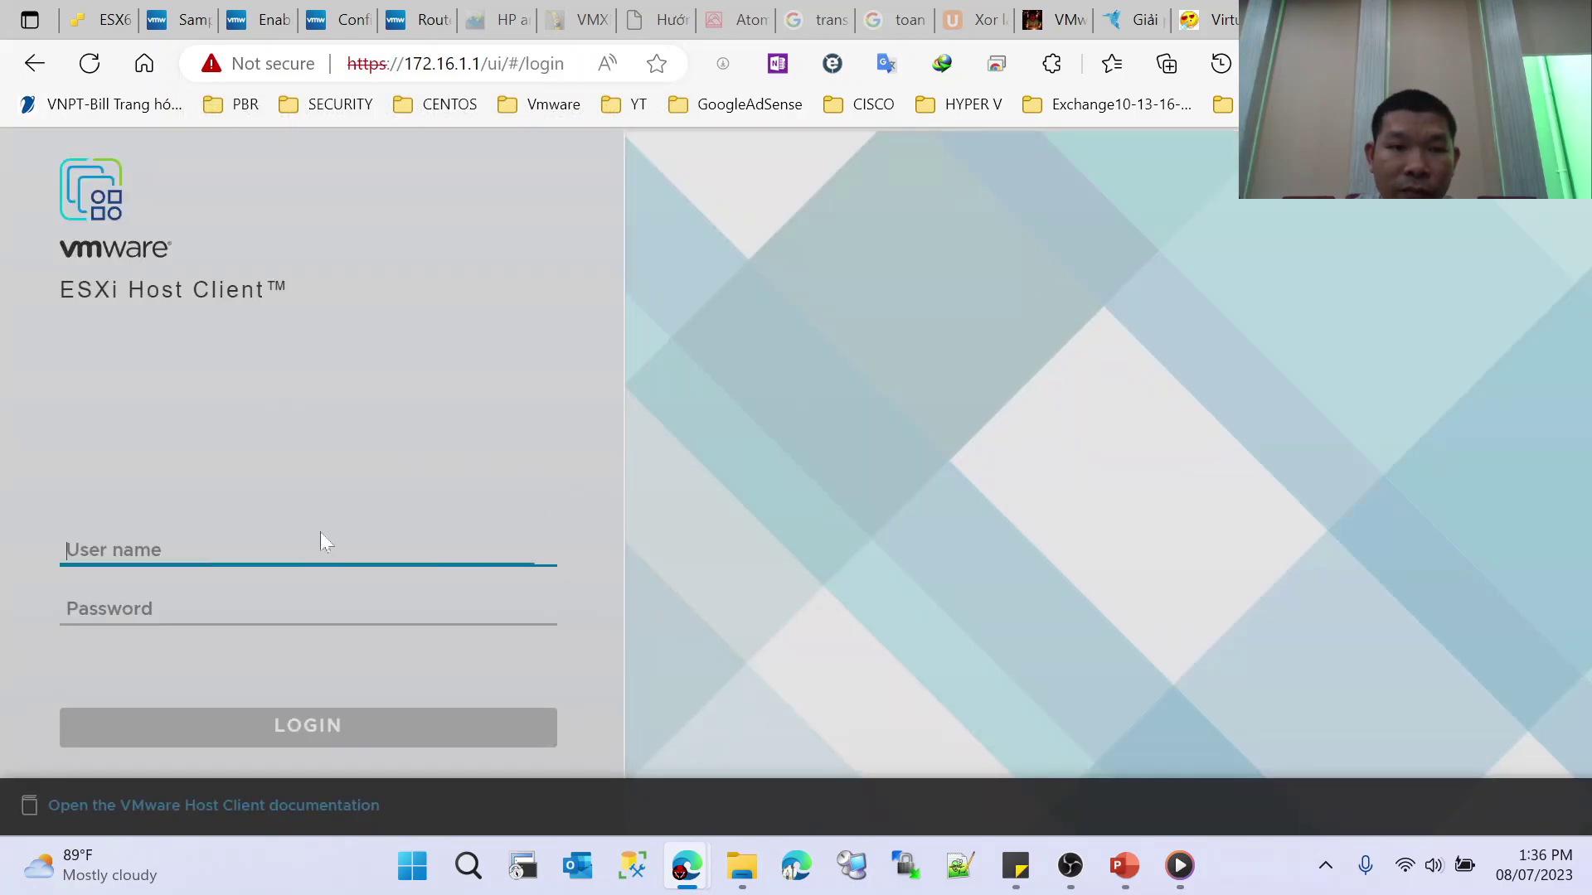
Step: Log in as root with the account password
left_click(316, 534)
type("root")
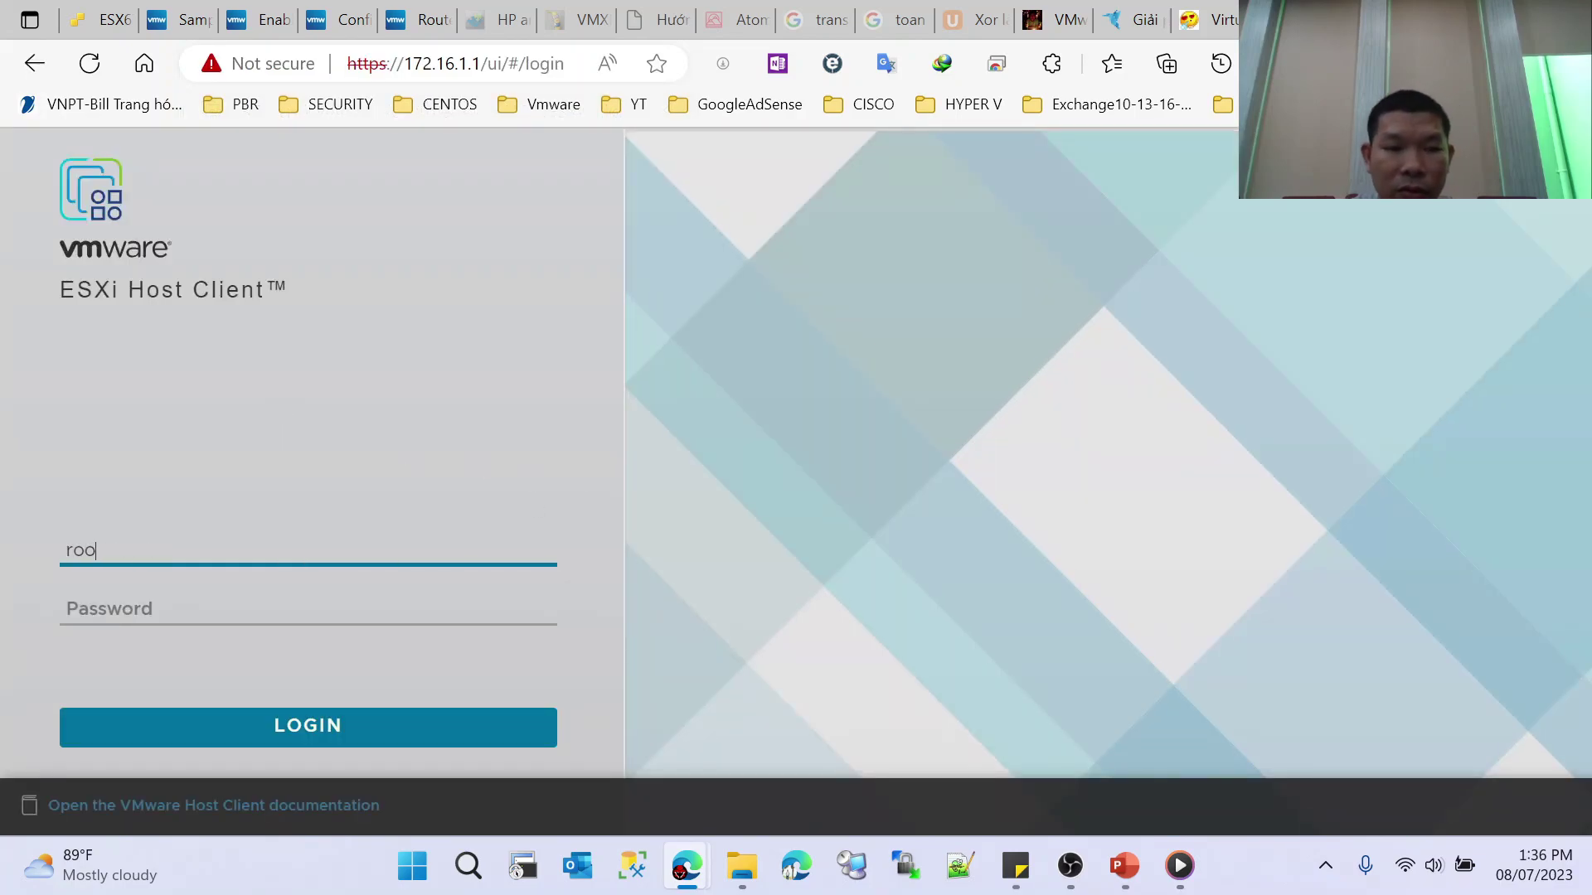
key("Tab")
type("•••")
key("BackSpace")
key("BackSpace")
key("BackSpace")
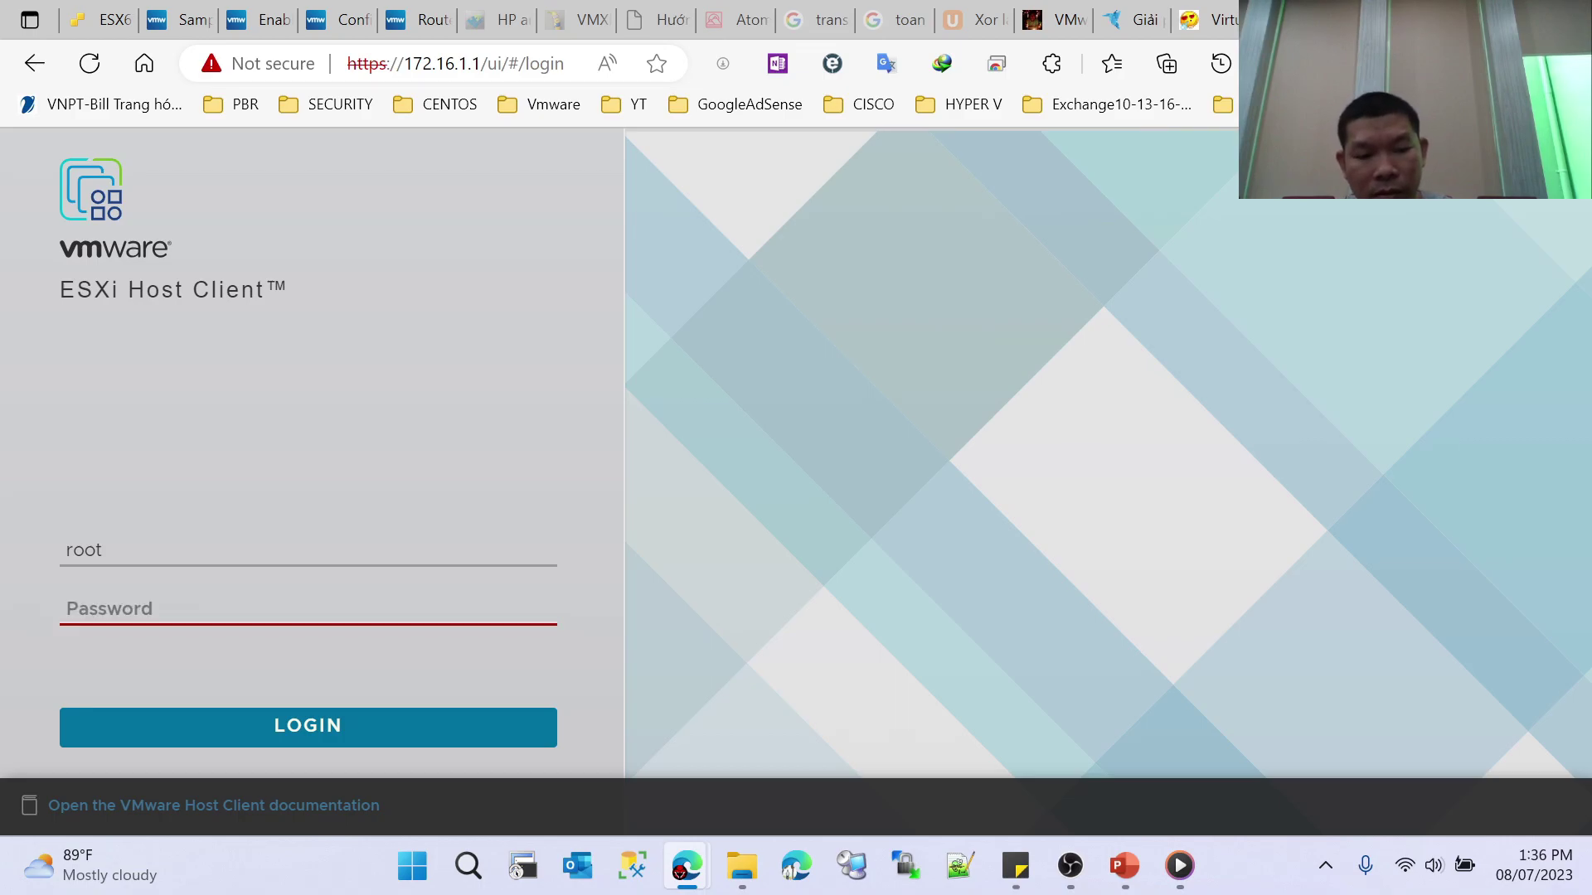
type("••••••••••")
key("Return")
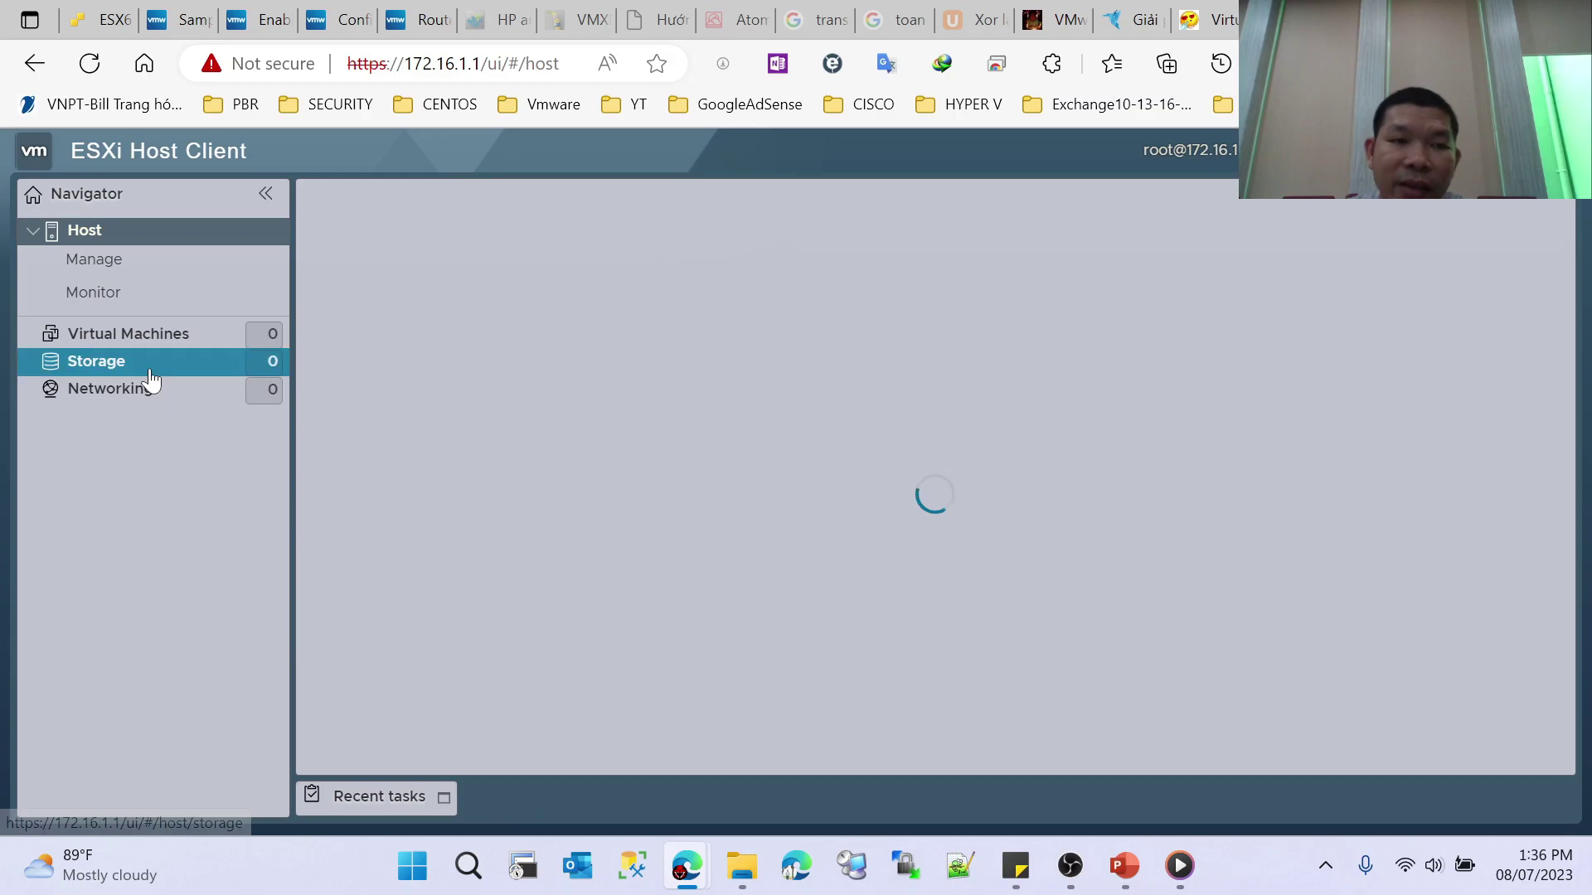
Step: Browse HOSTESXI01's storage and networking tabs through firewall rules, then return to ESX67's tab
left_click(98, 363)
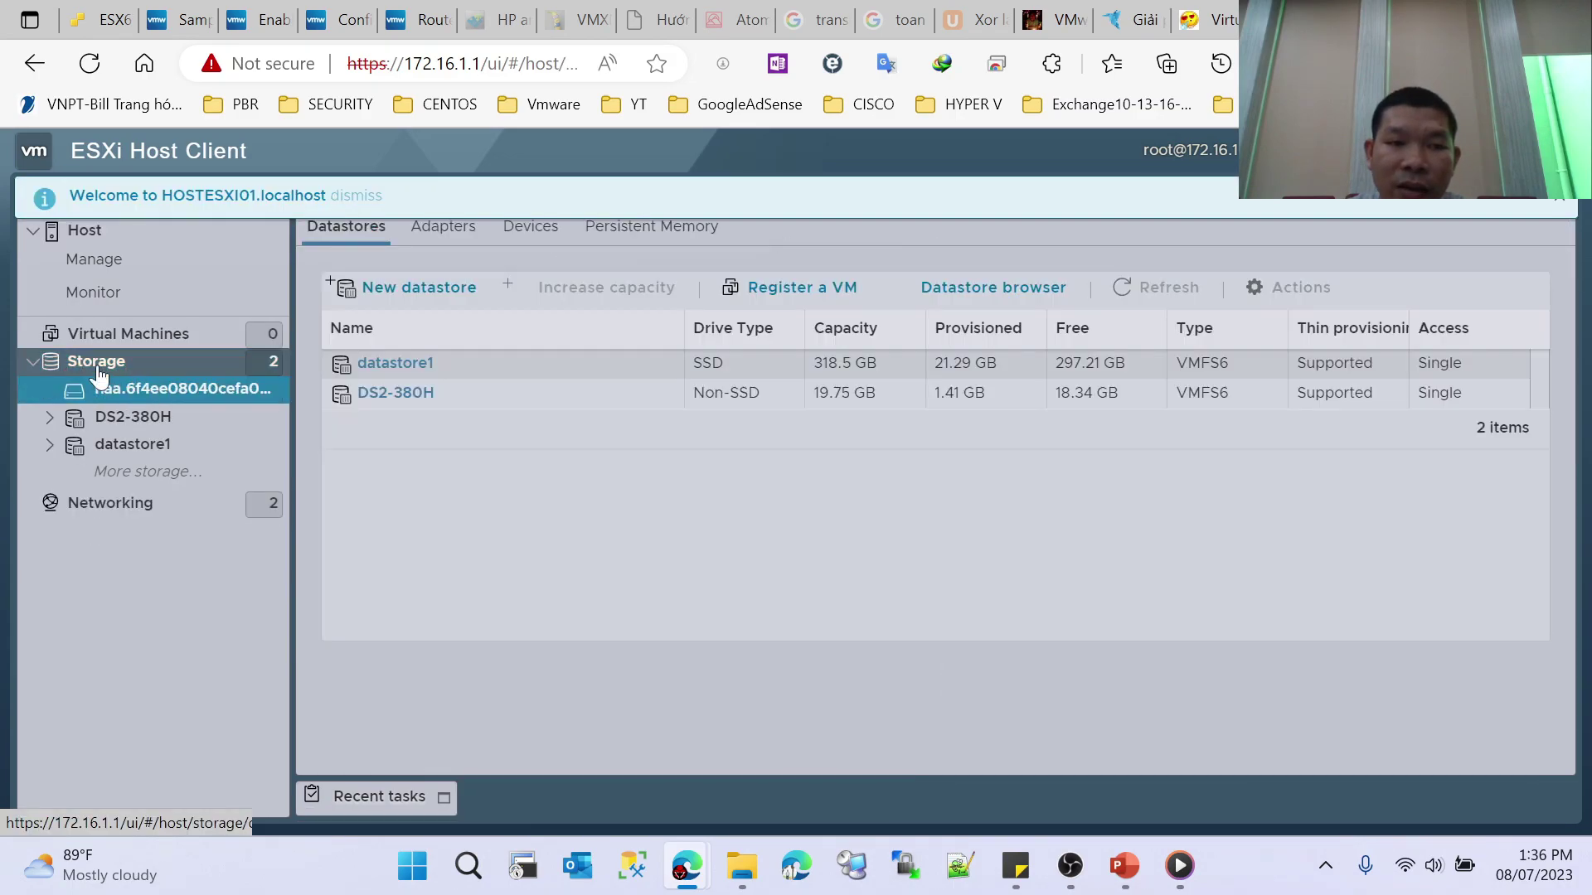
left_click(132, 504)
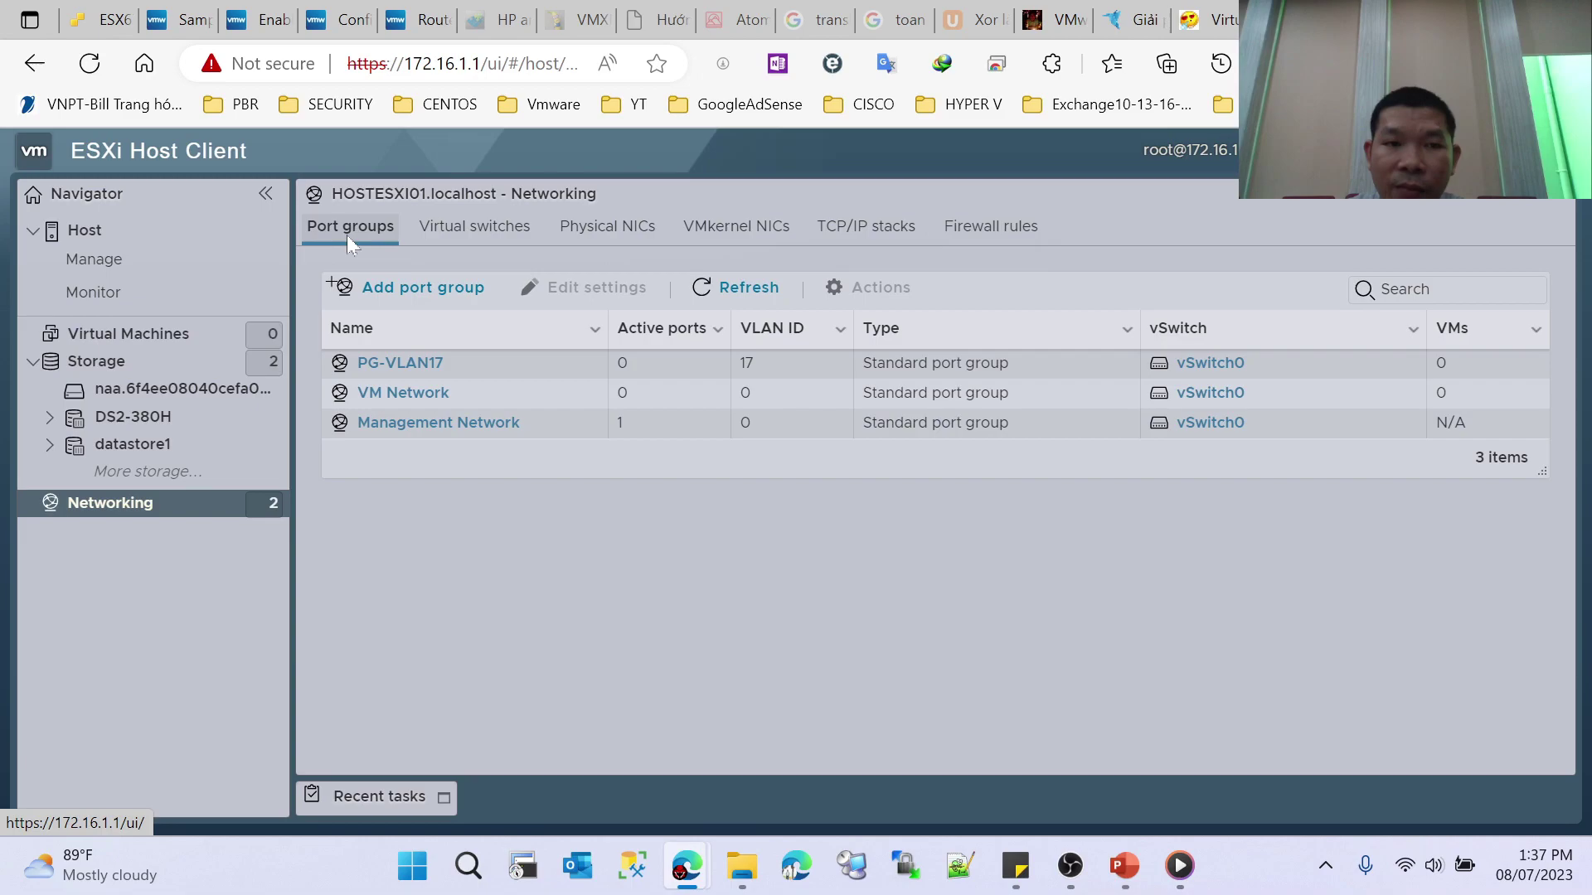
left_click(456, 247)
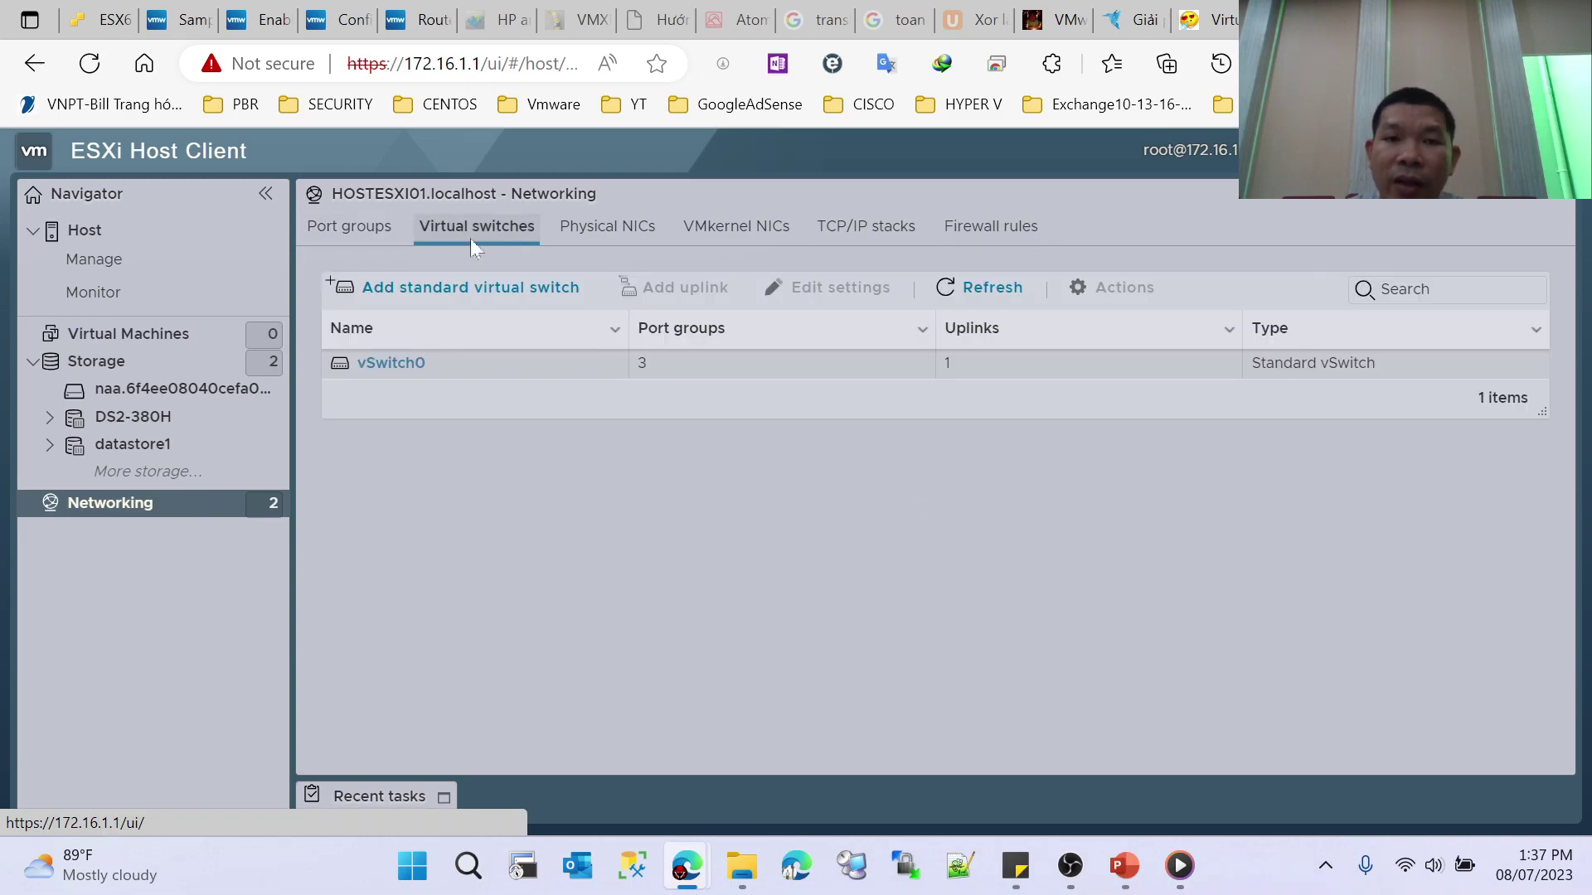
left_click(609, 241)
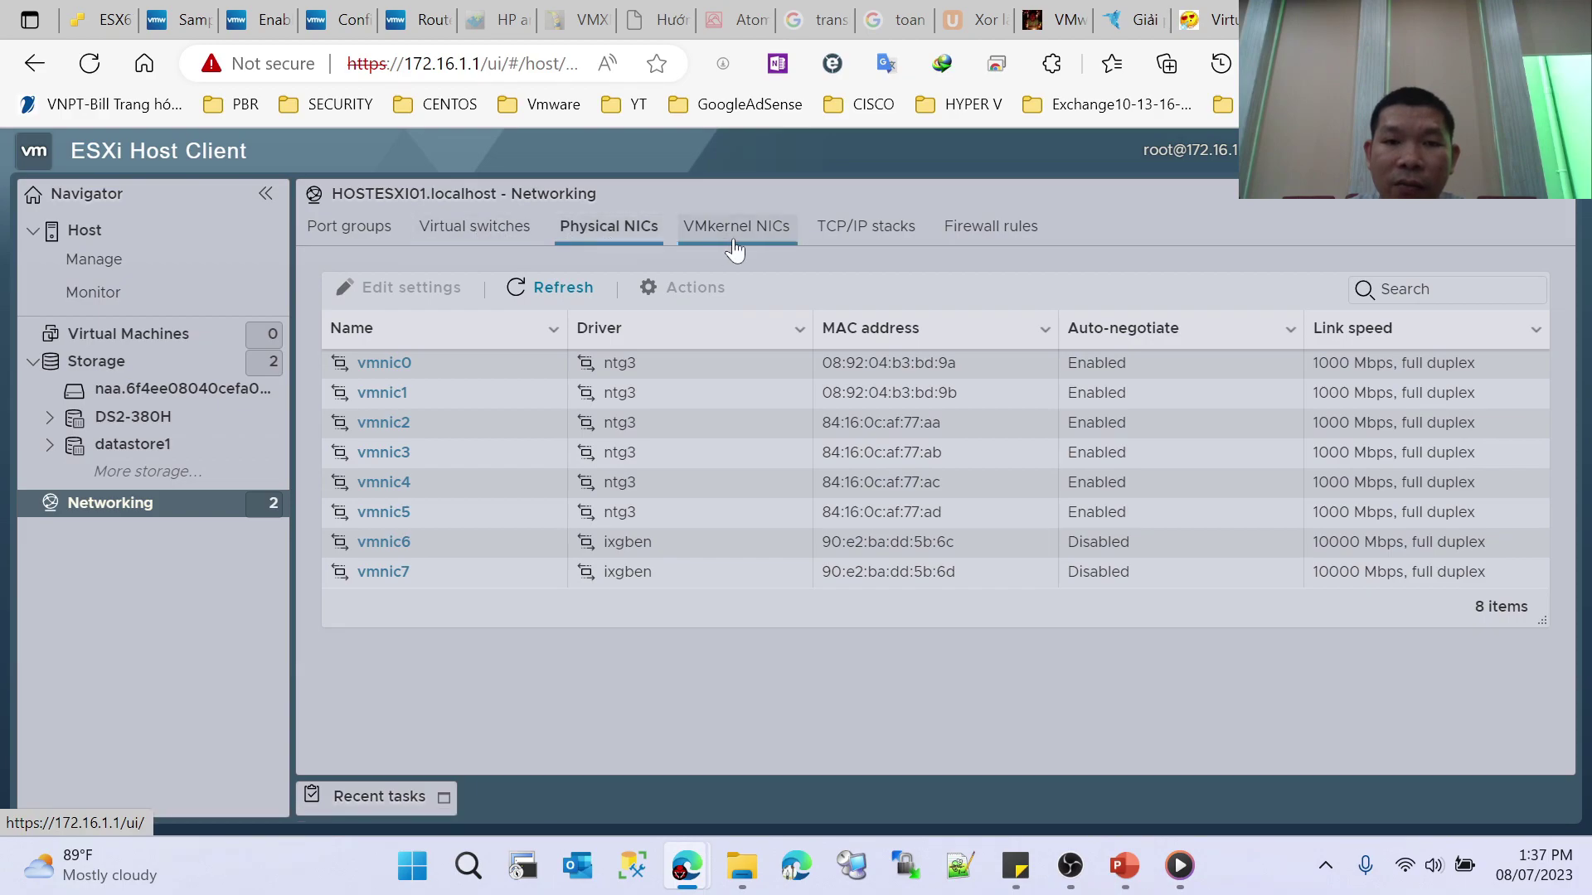
left_click(733, 235)
left_click(899, 232)
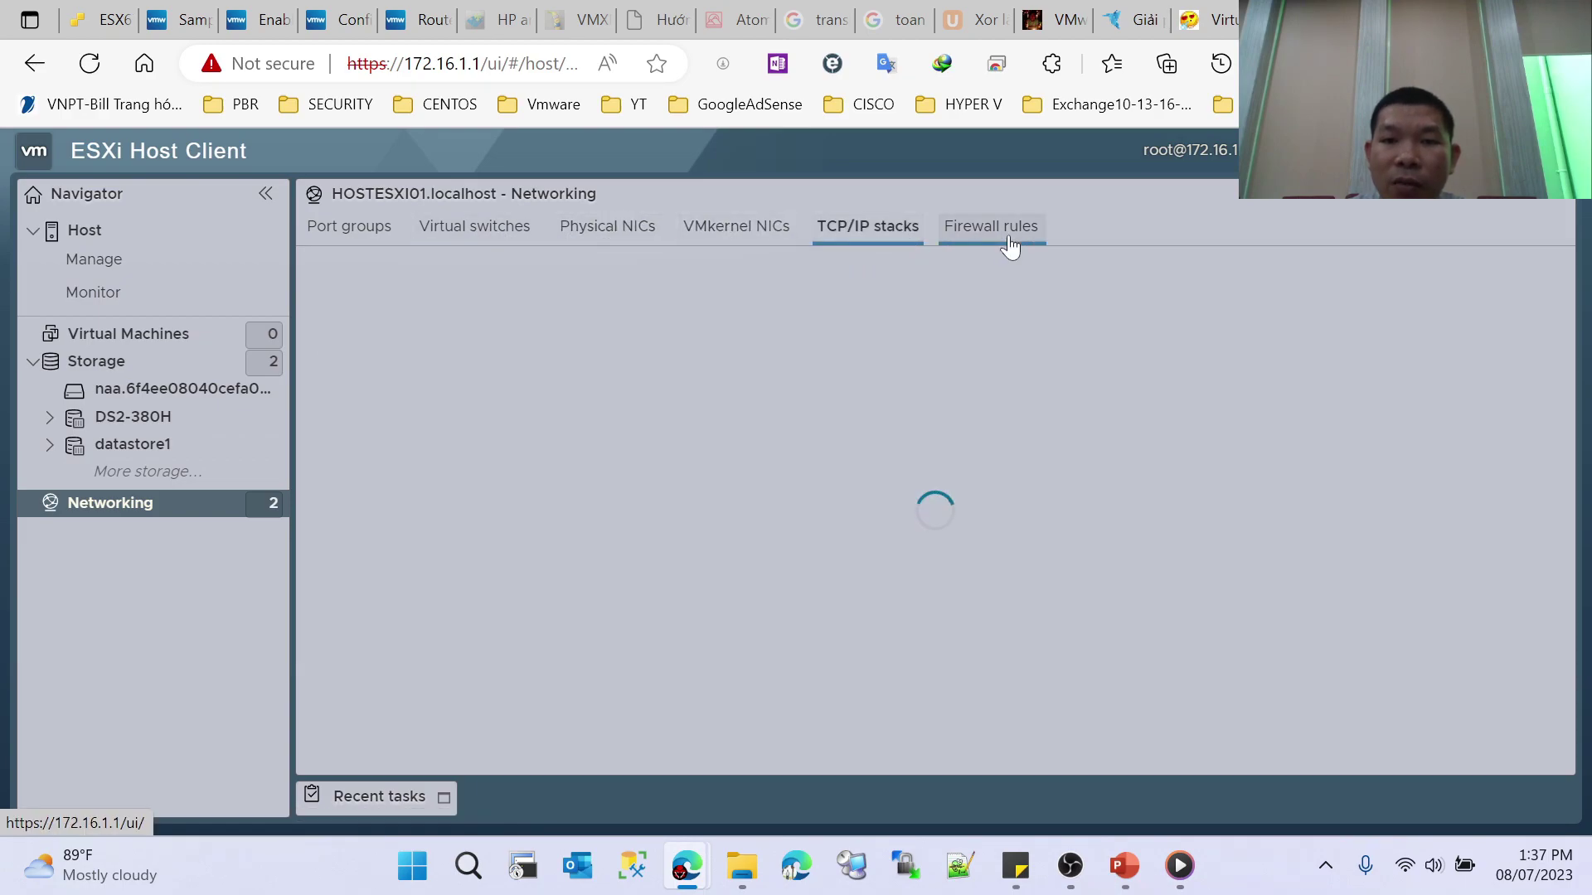
left_click(1008, 235)
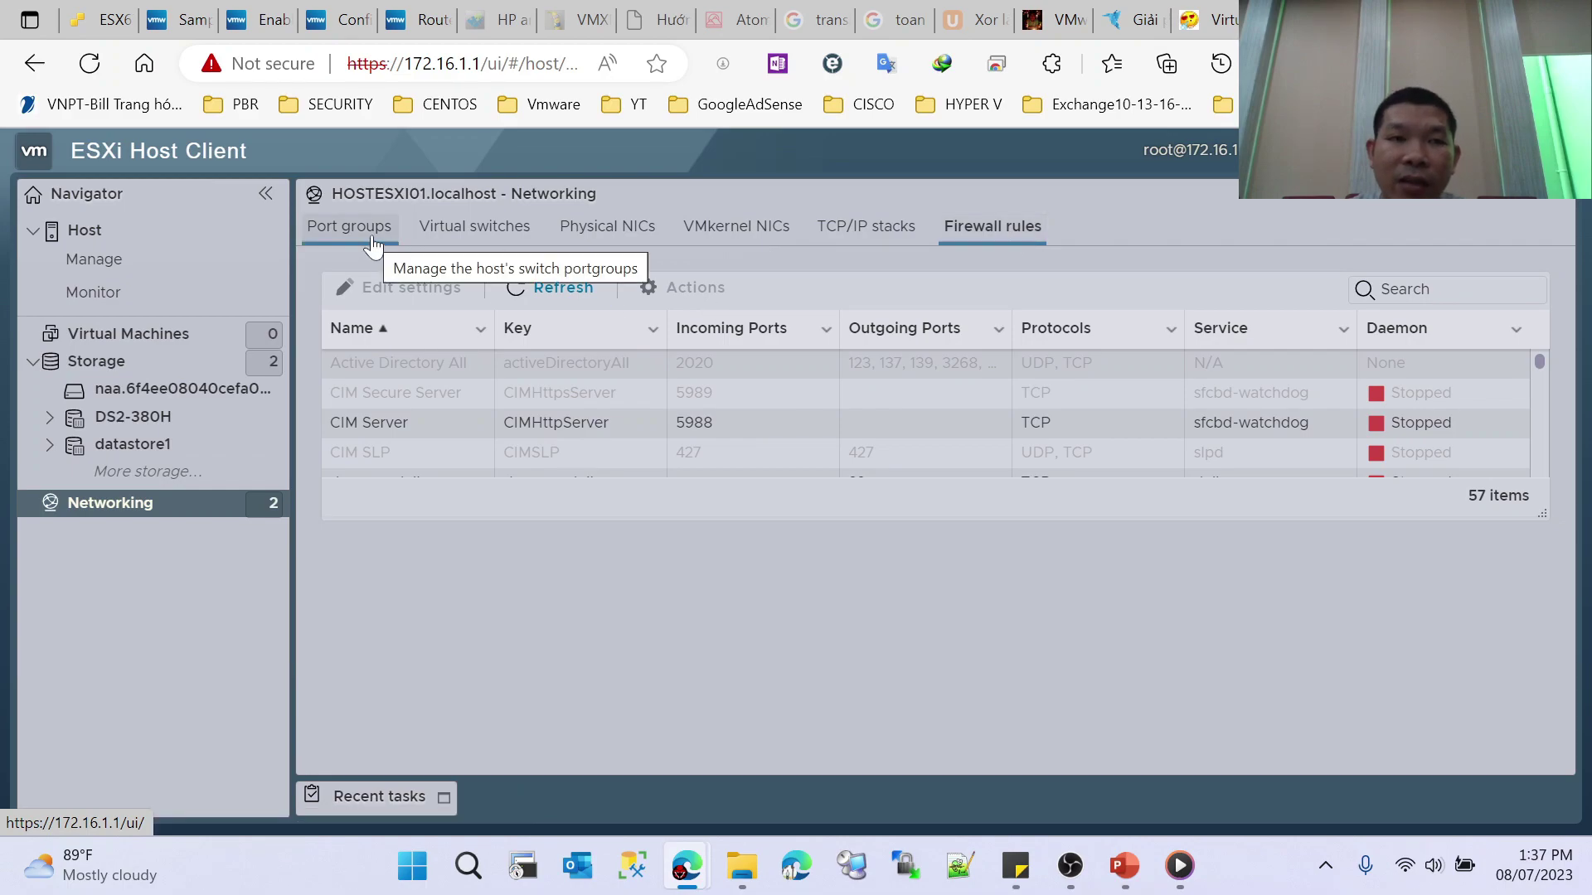
key("ctrl+1")
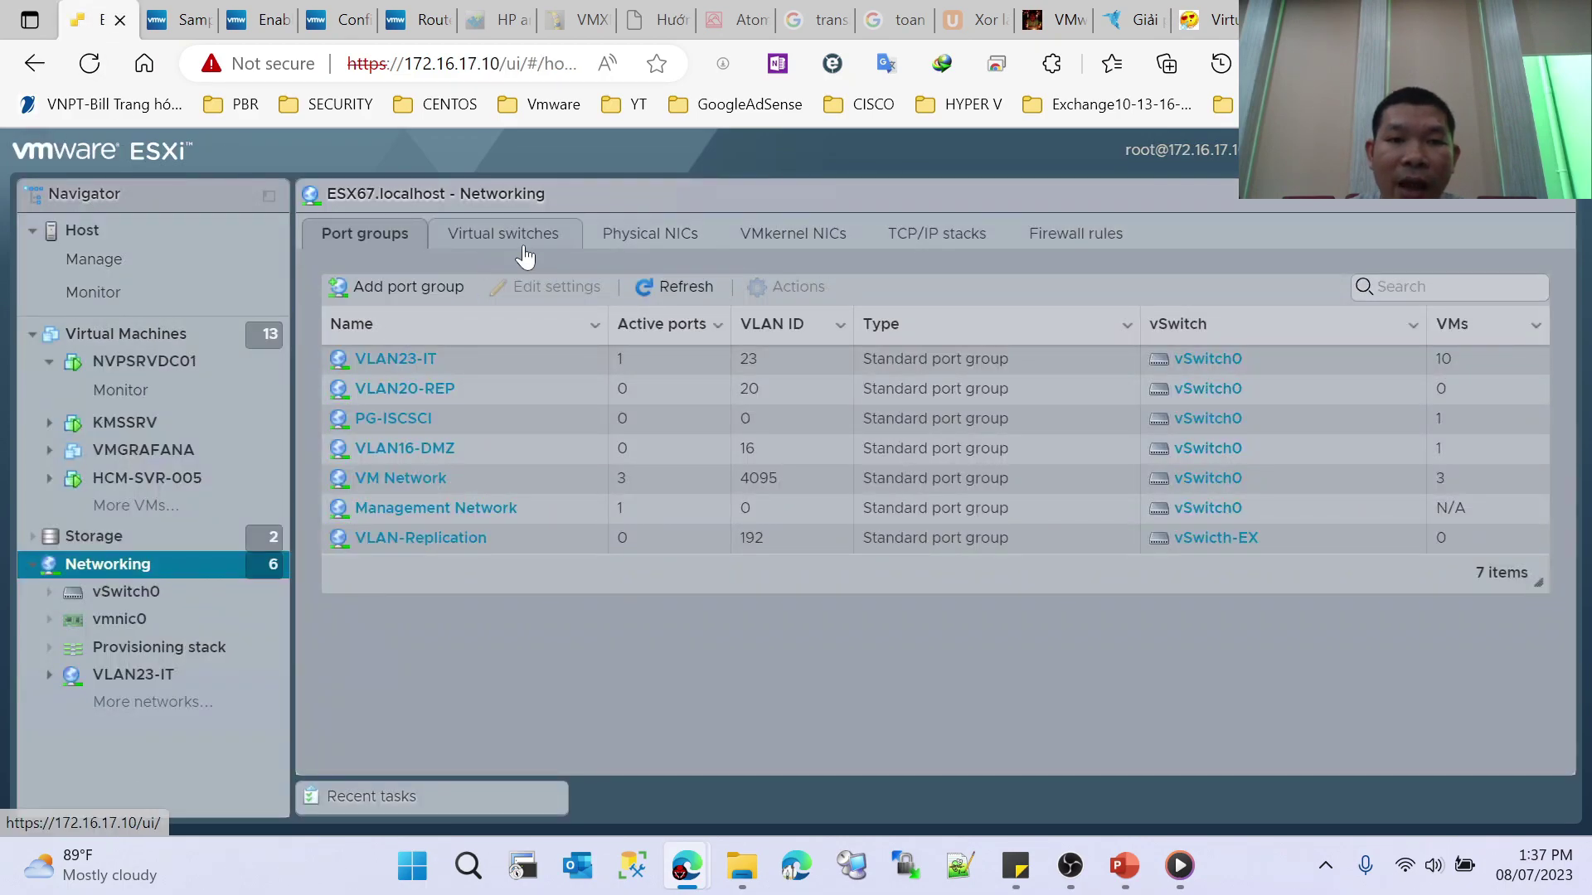
Step: List ESX67's virtual switches, vSwitch0 and vSwicth-EX
left_click(449, 231)
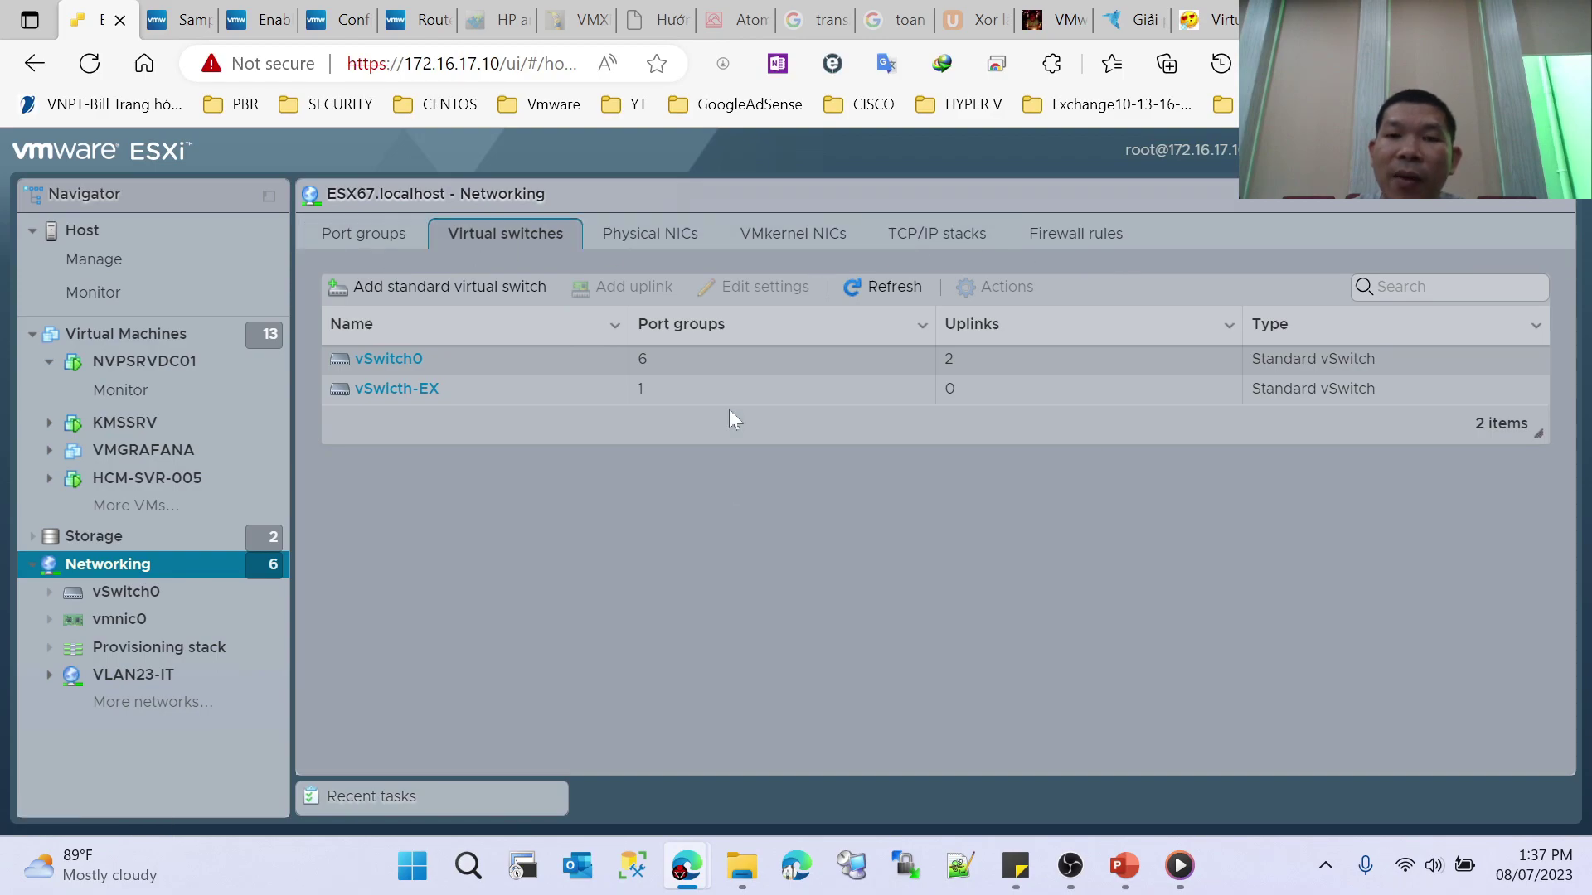
Step: Step the PowerPoint slide show to the vSphere switch diagram, then return to ESX67 in Edge
mouse_move(1124, 866)
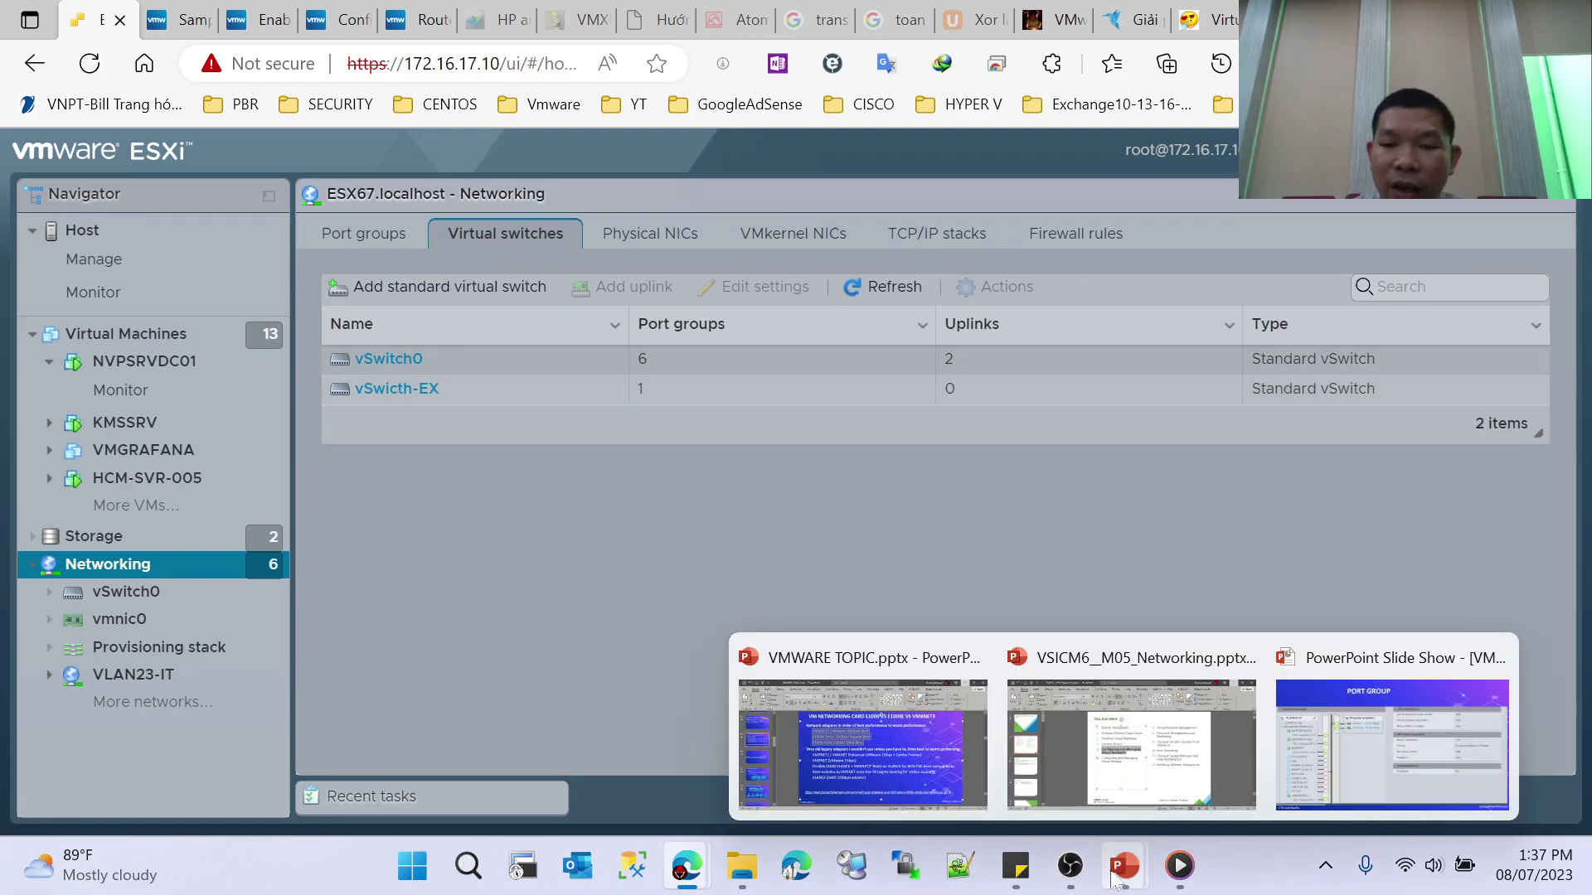
left_click(1391, 757)
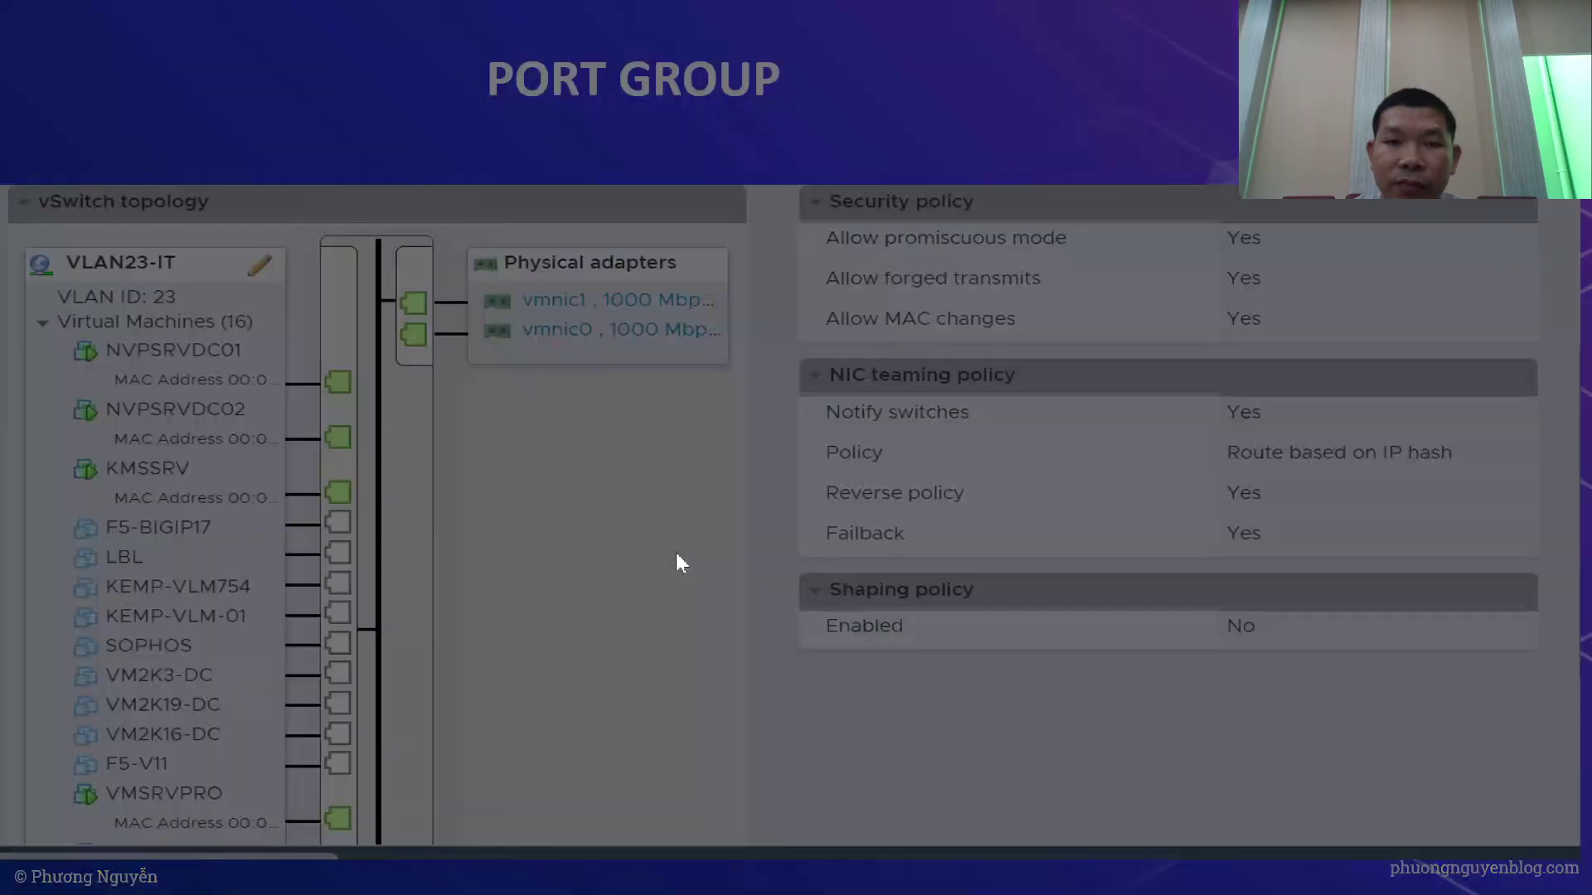
key("Left")
key("Left")
key("Left")
key("Left")
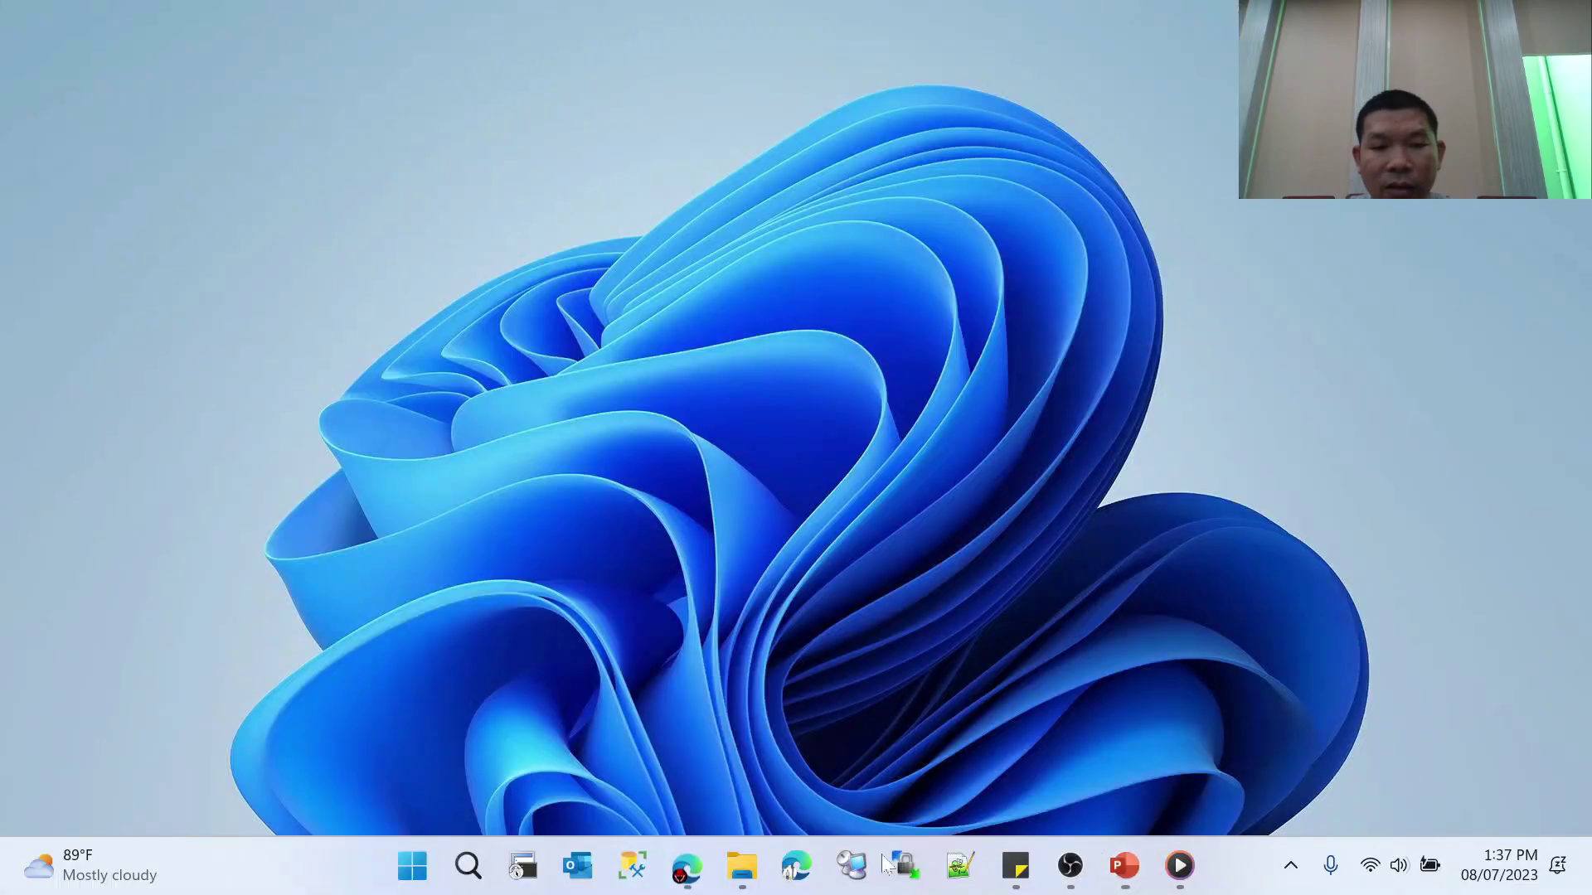
mouse_move(687, 865)
left_click(613, 777)
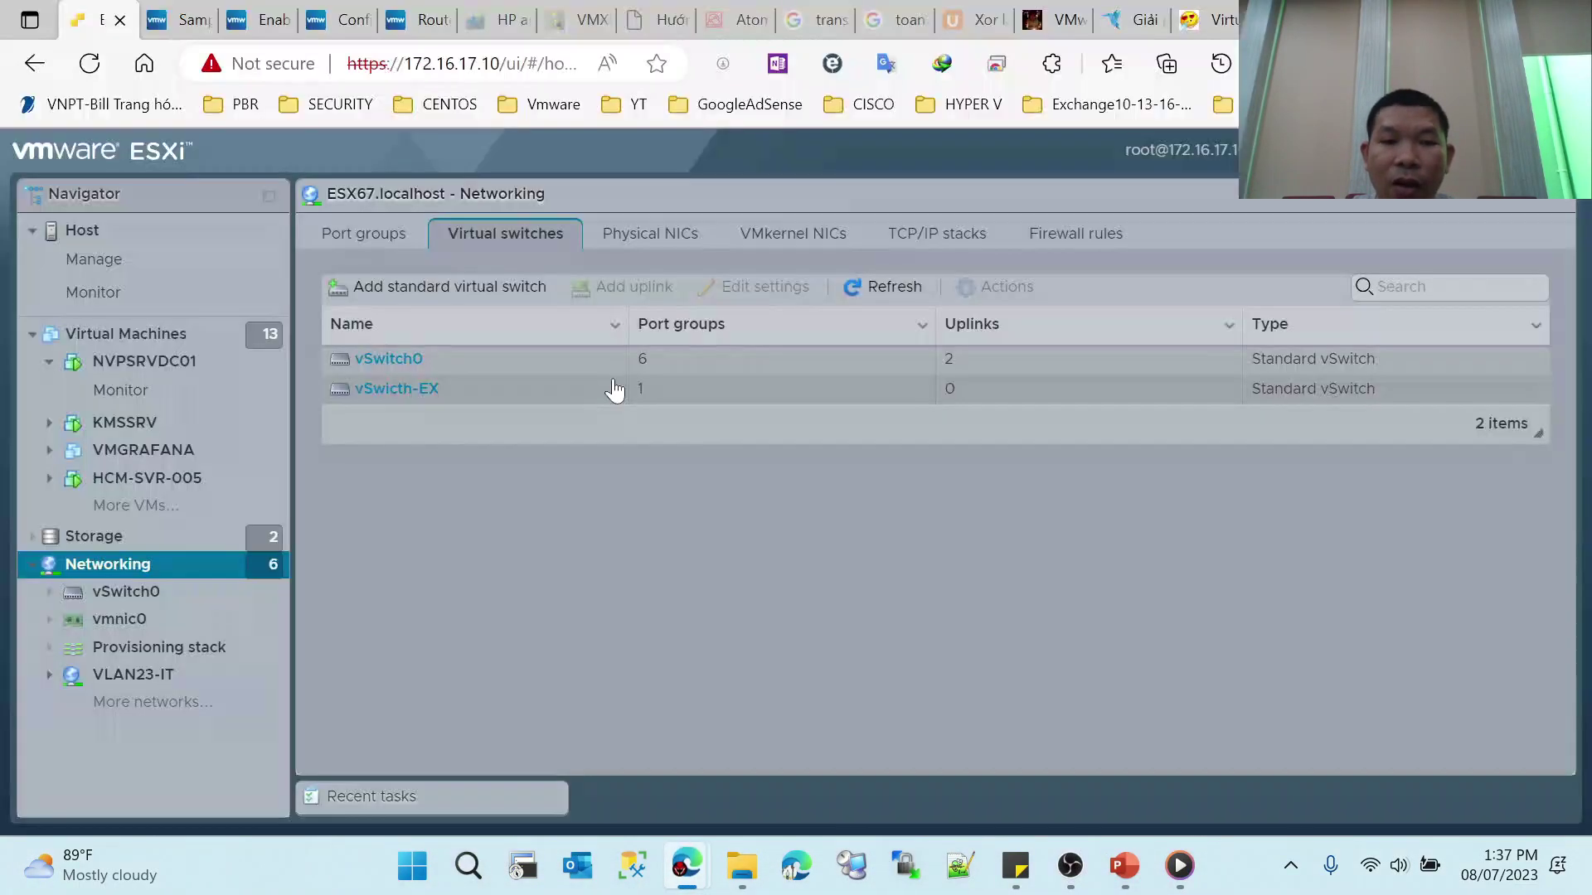
Step: Compare physical NICs on ESX67 and HOSTESXI01, then open HOSTESXI01's vSwitch0 details
left_click(661, 243)
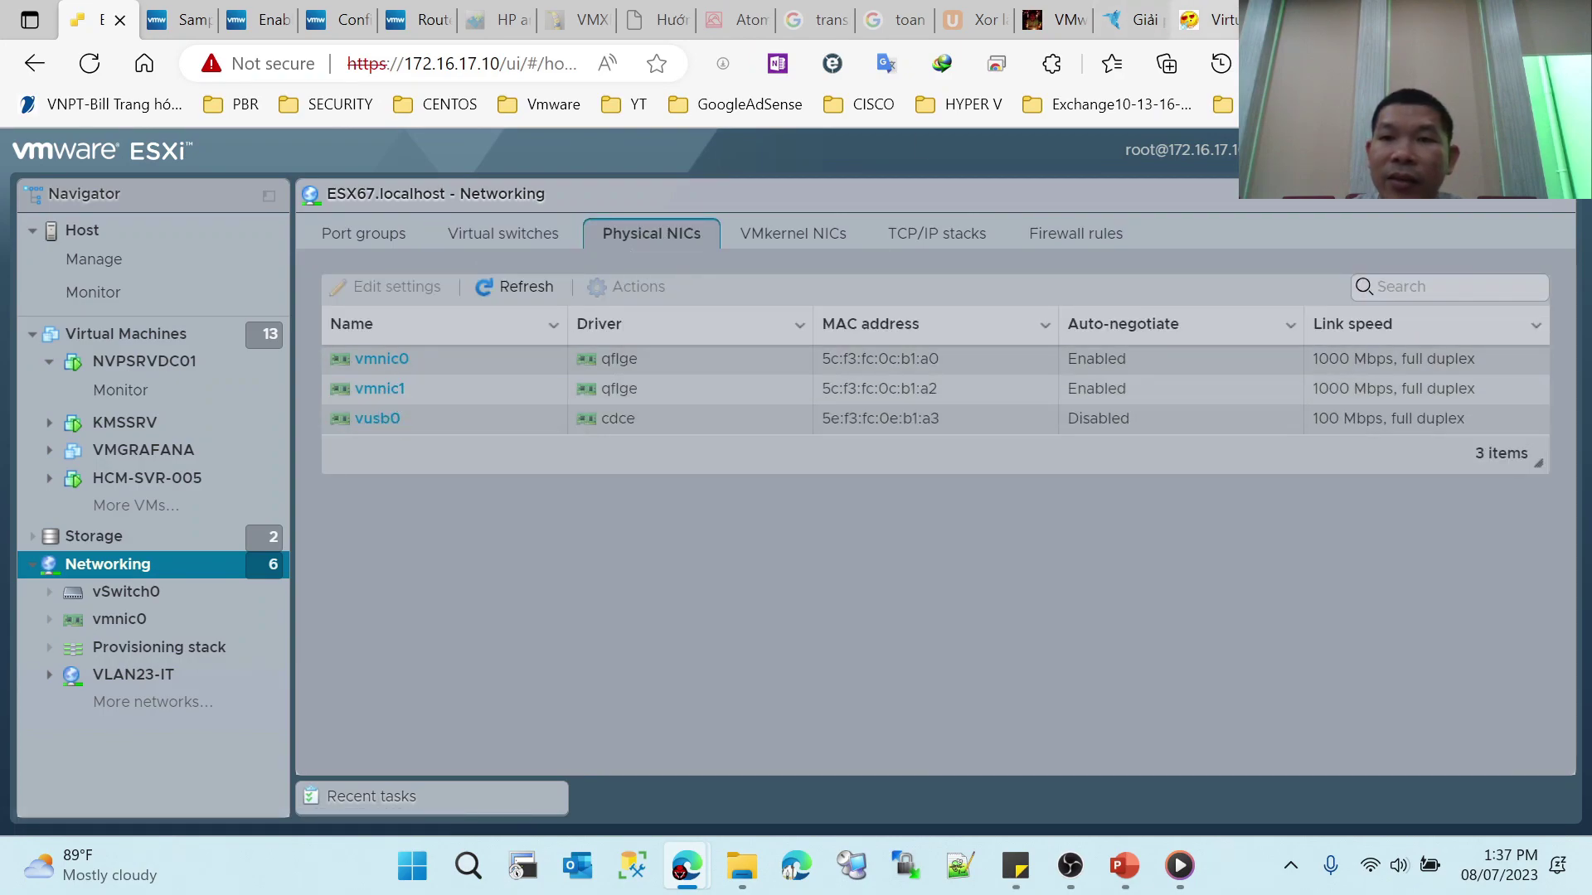
key("ctrl+Tab")
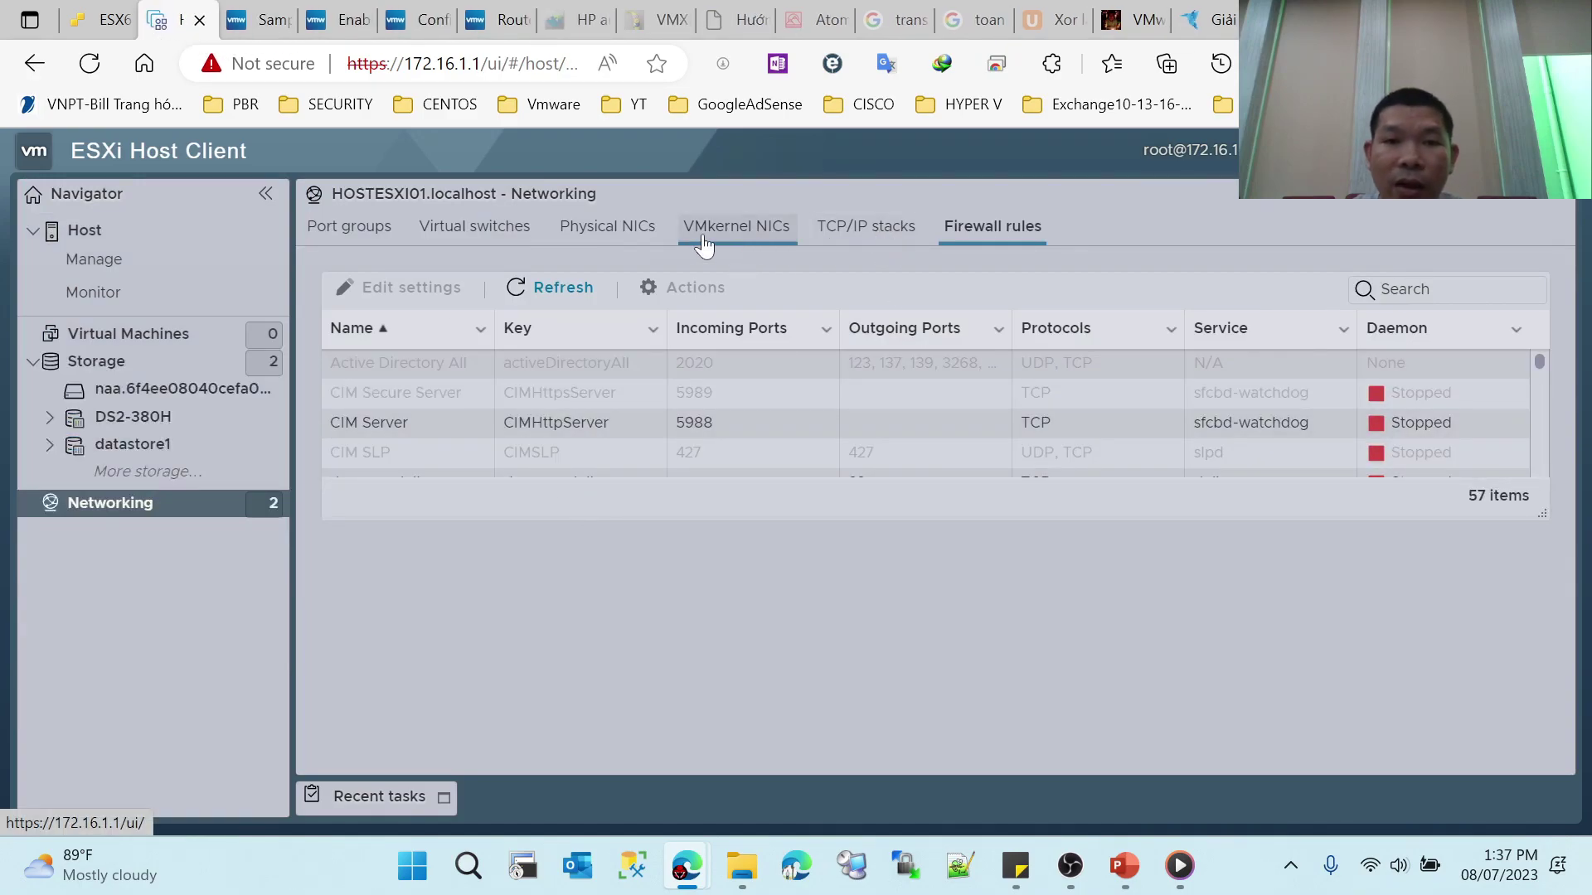
left_click(590, 236)
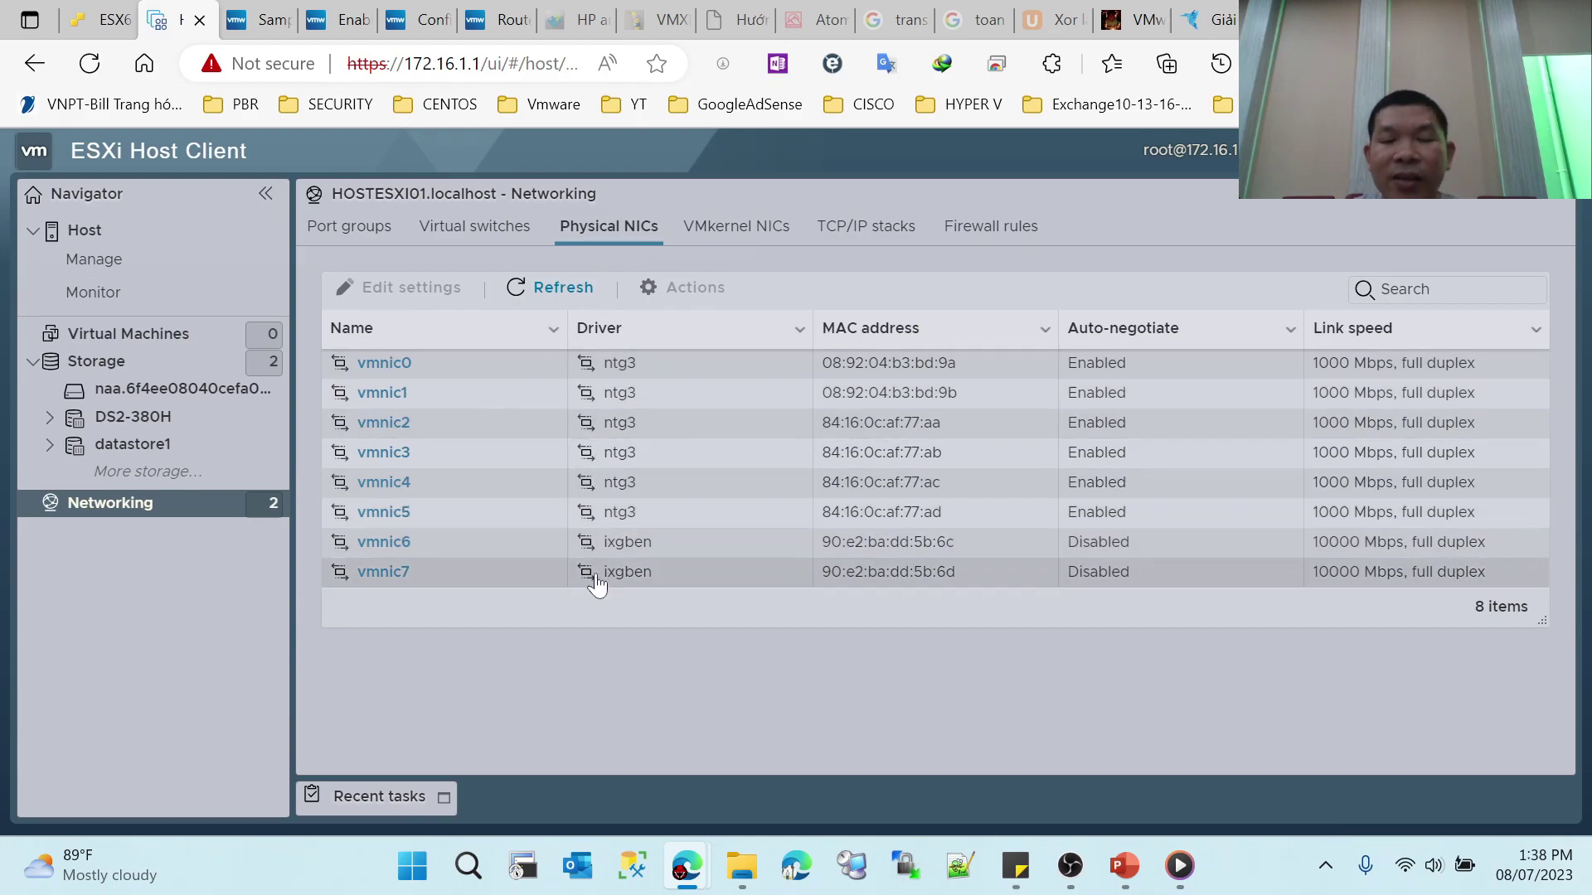
left_click(531, 235)
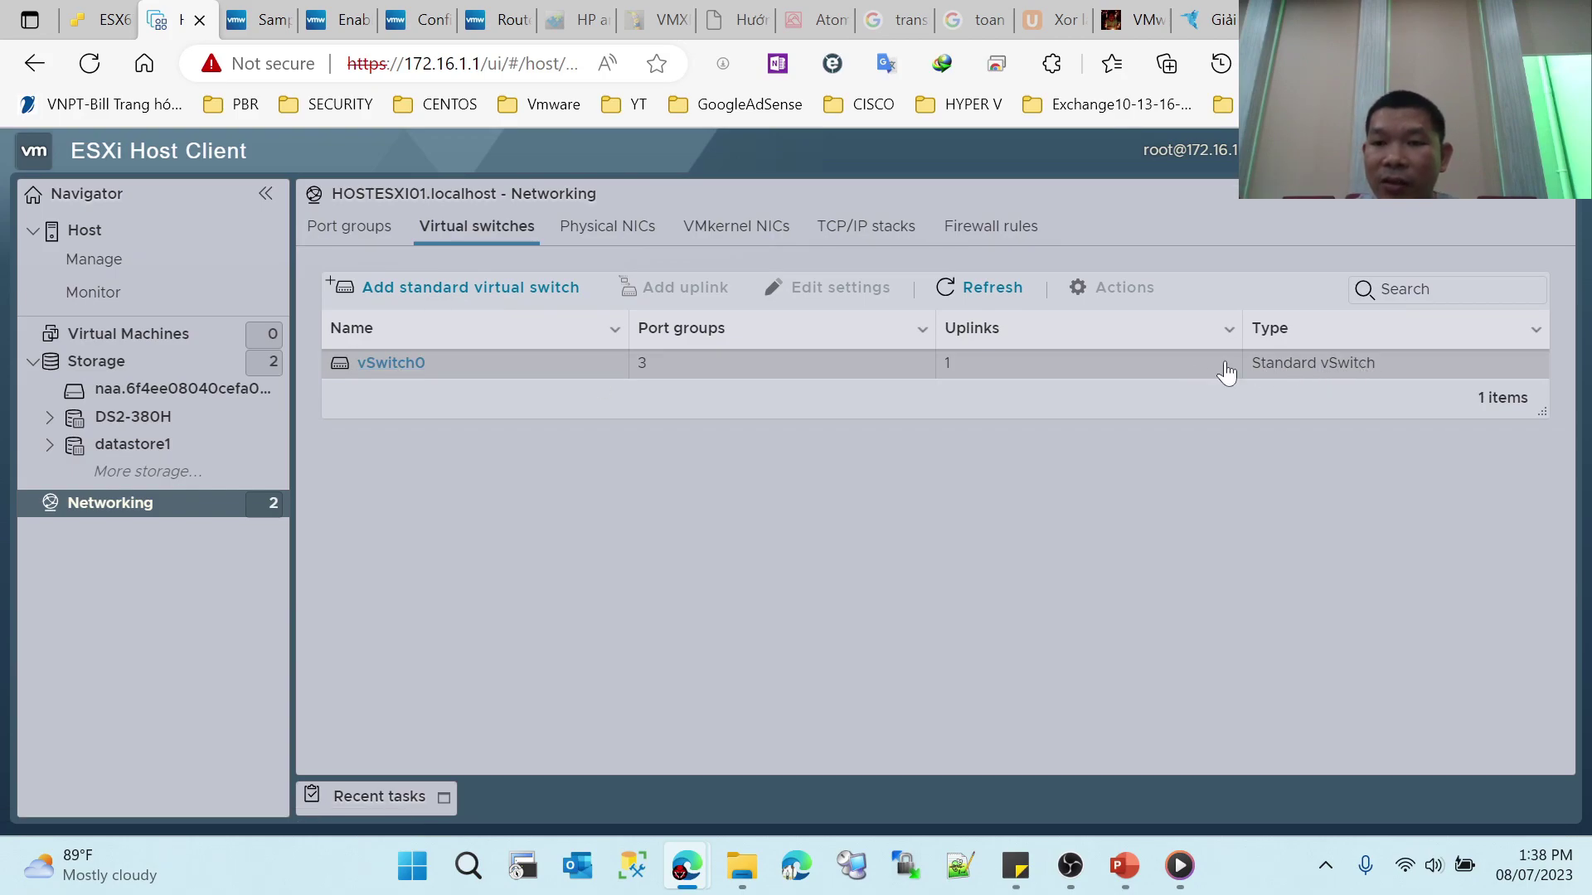
left_click(410, 364)
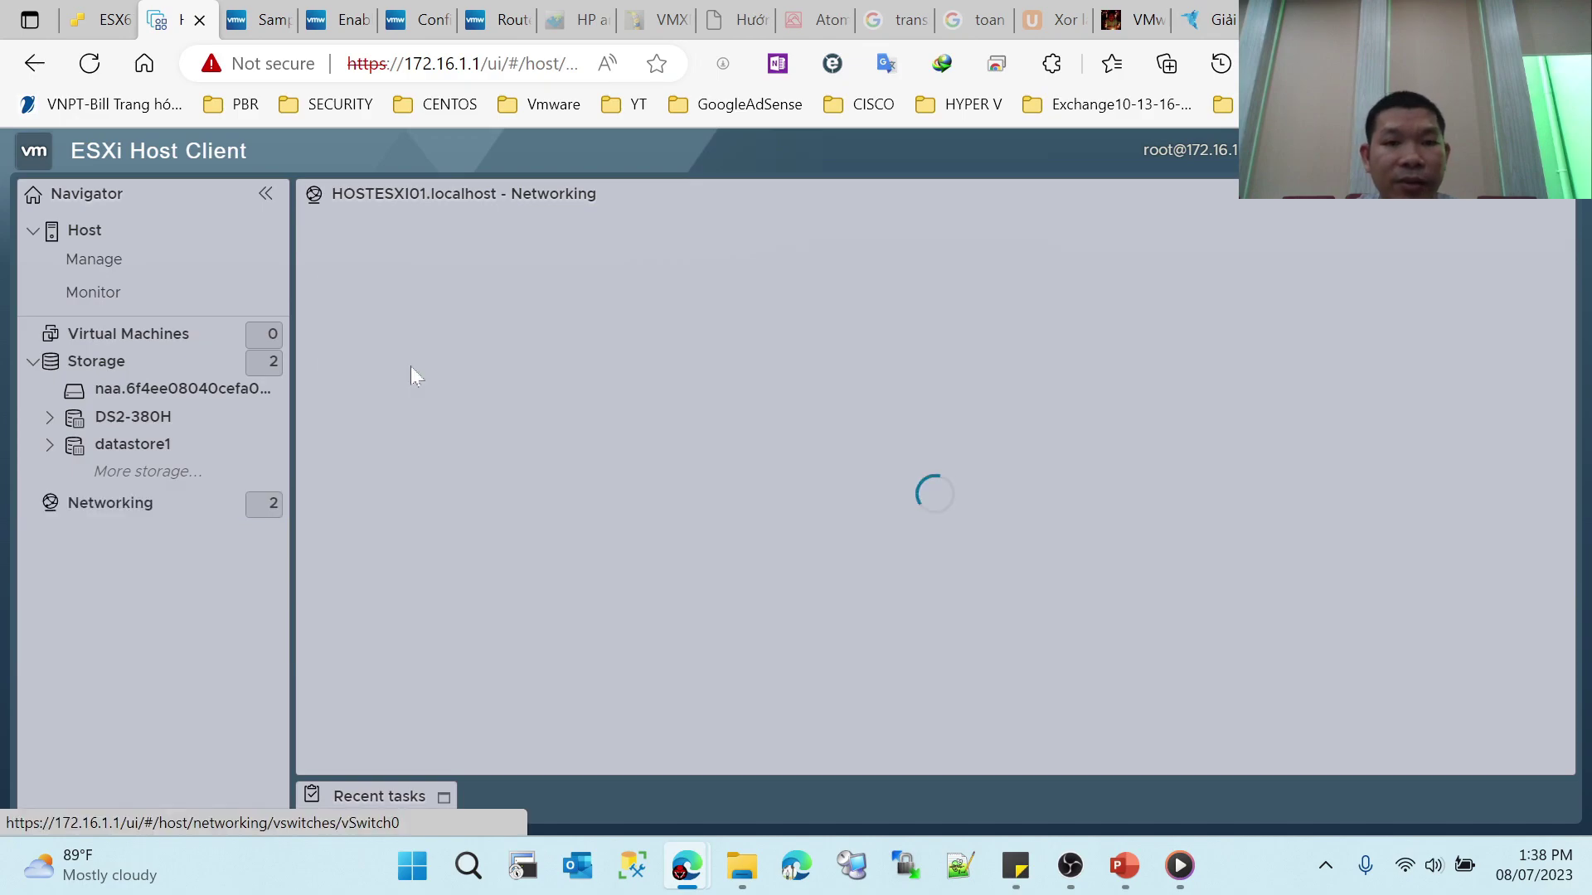
Step: Scroll through the vSwitch0 detail page to review its configuration
scroll(1039, 422, "down", 1)
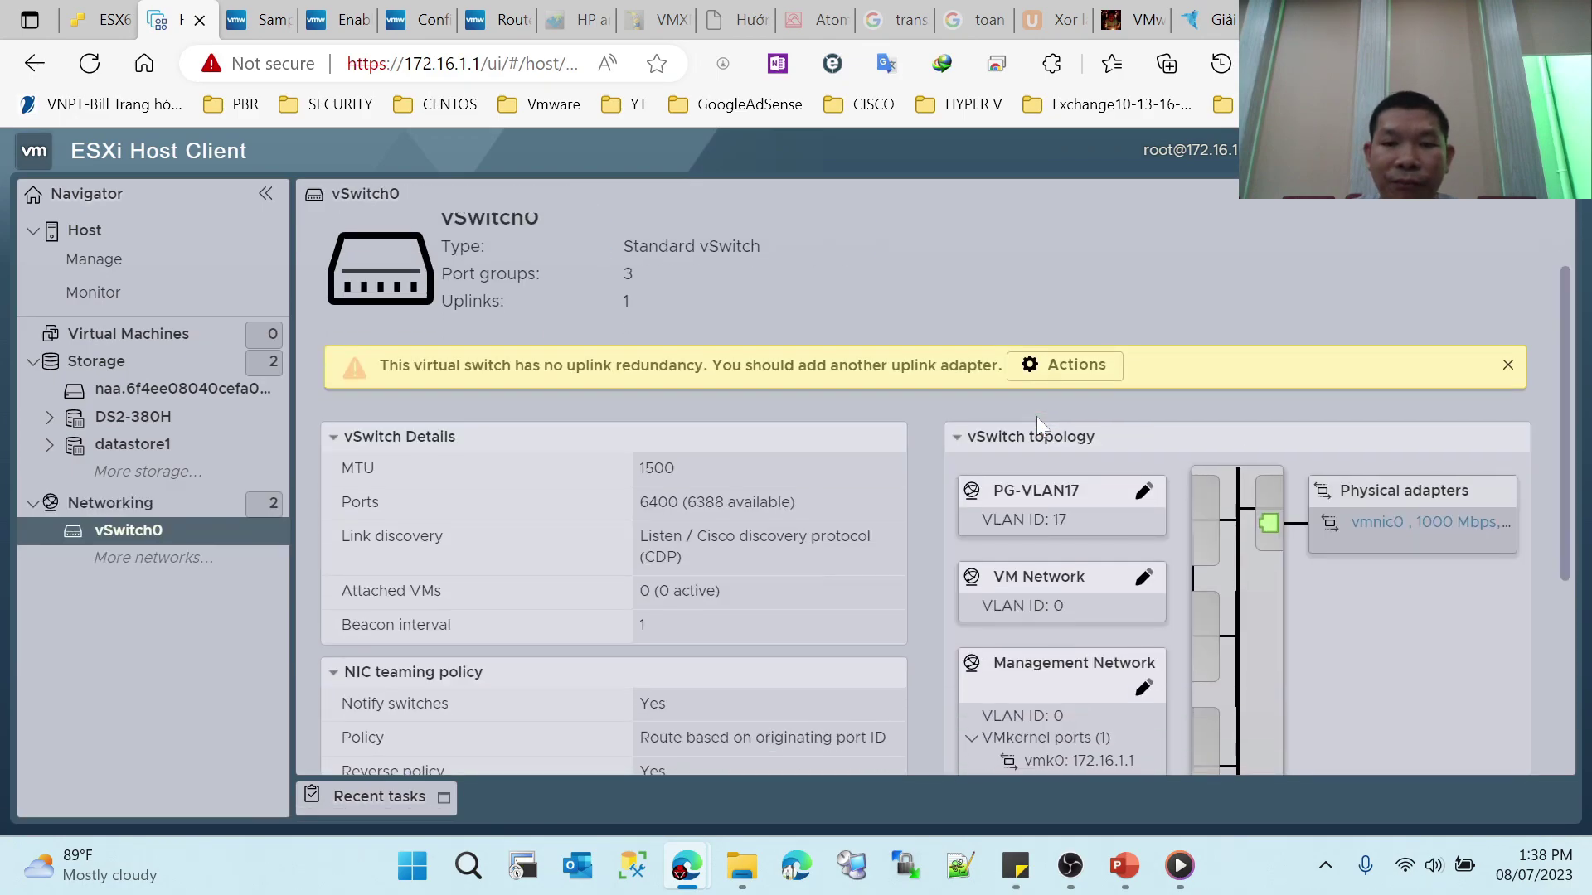
scroll(1038, 421, "up", 1)
scroll(1037, 419, "down", 1)
scroll(879, 427, "up", 1)
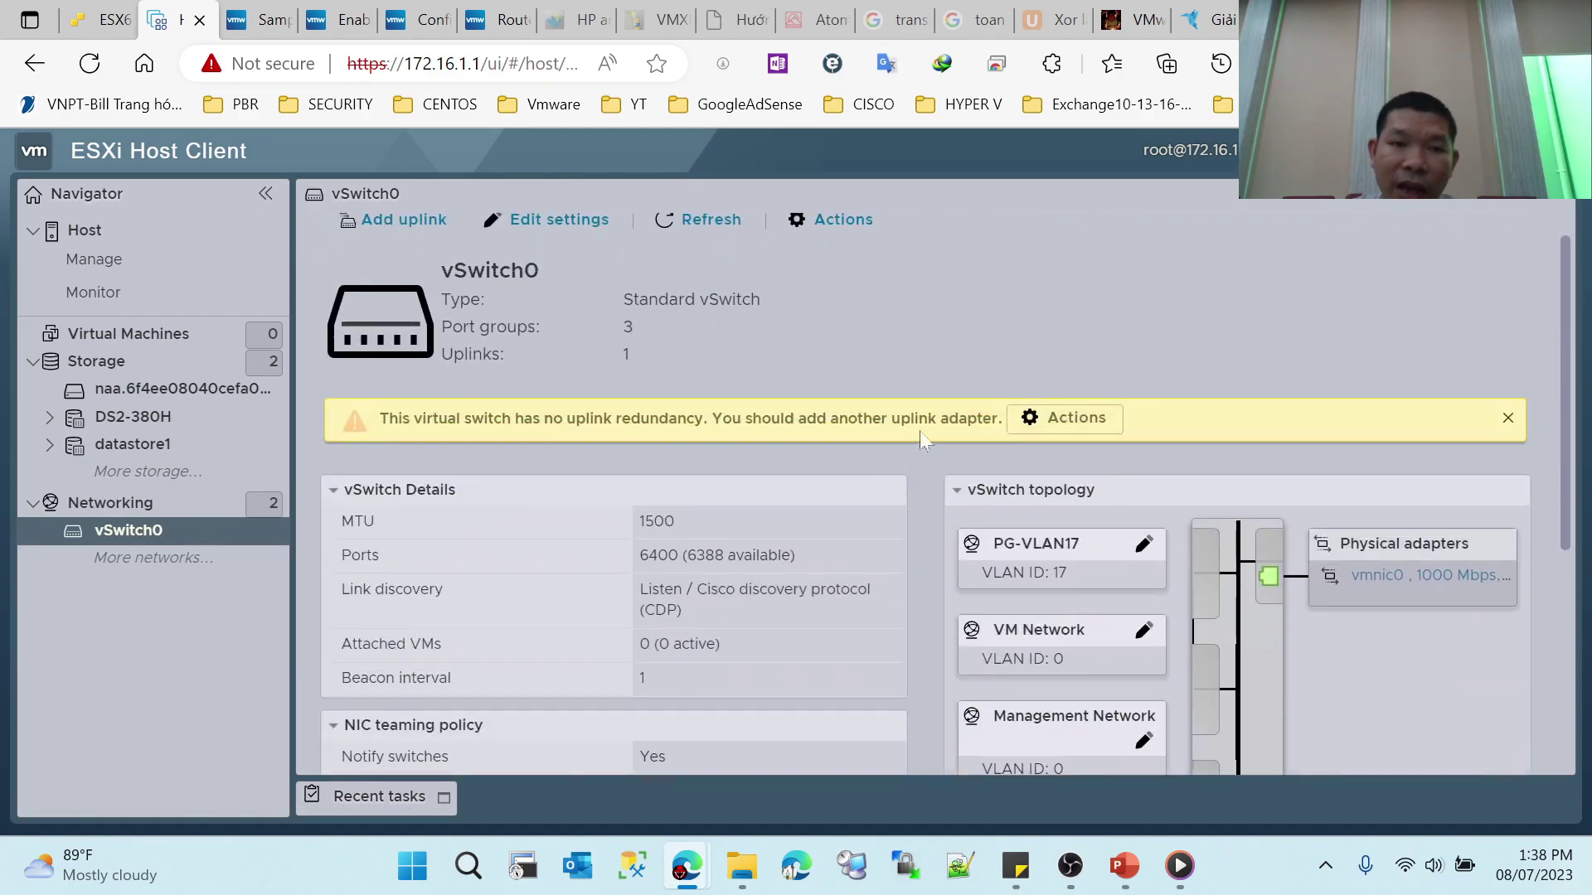
scroll(580, 338, "down", 1)
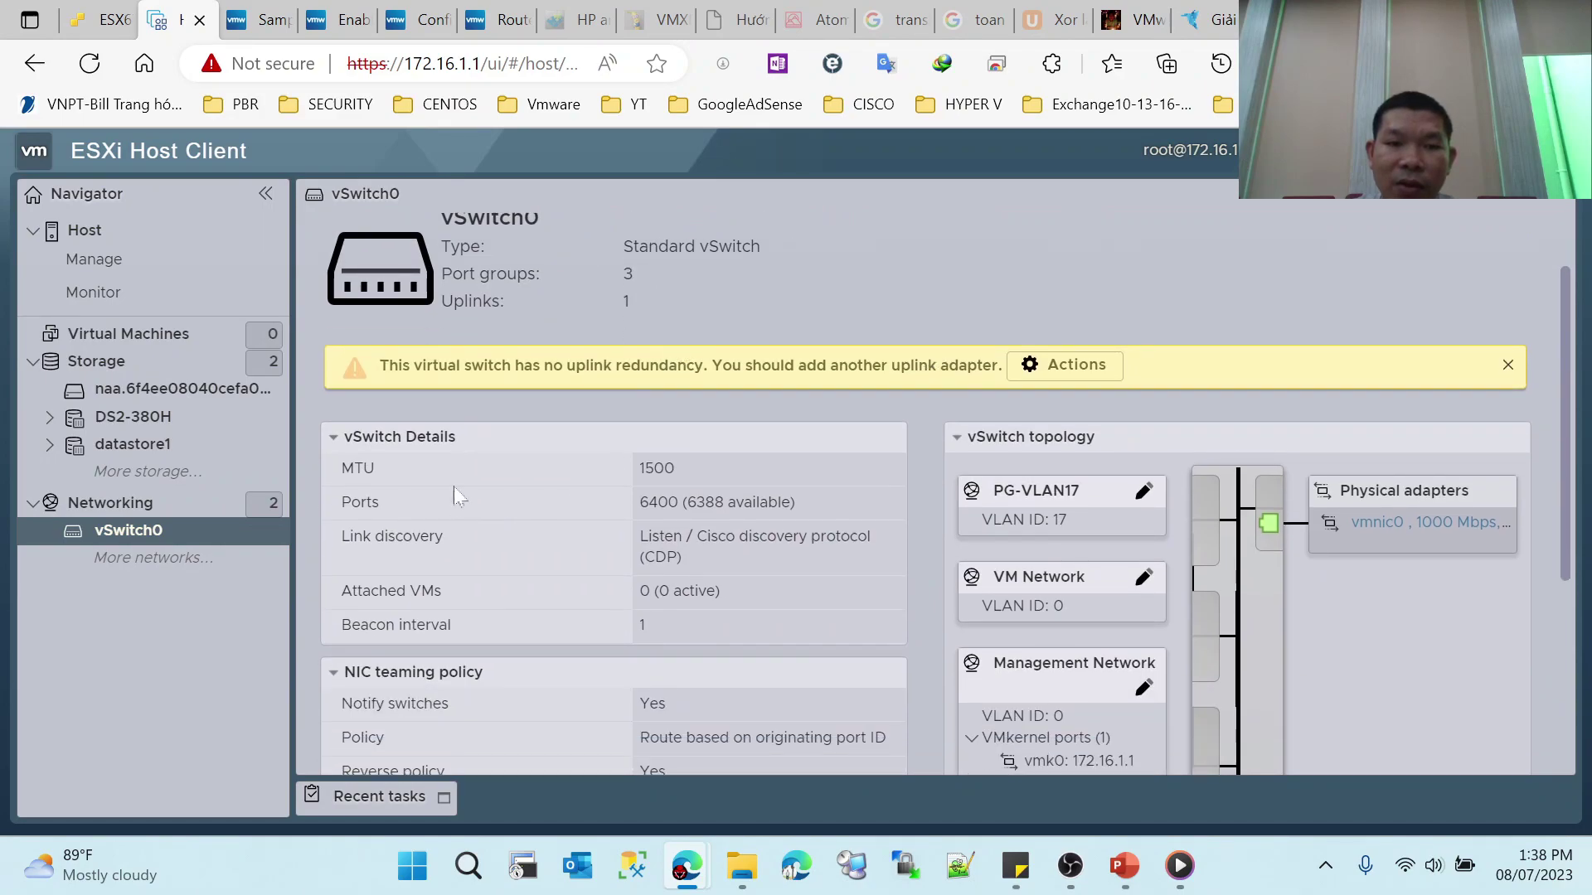
scroll(647, 521, "down", 2)
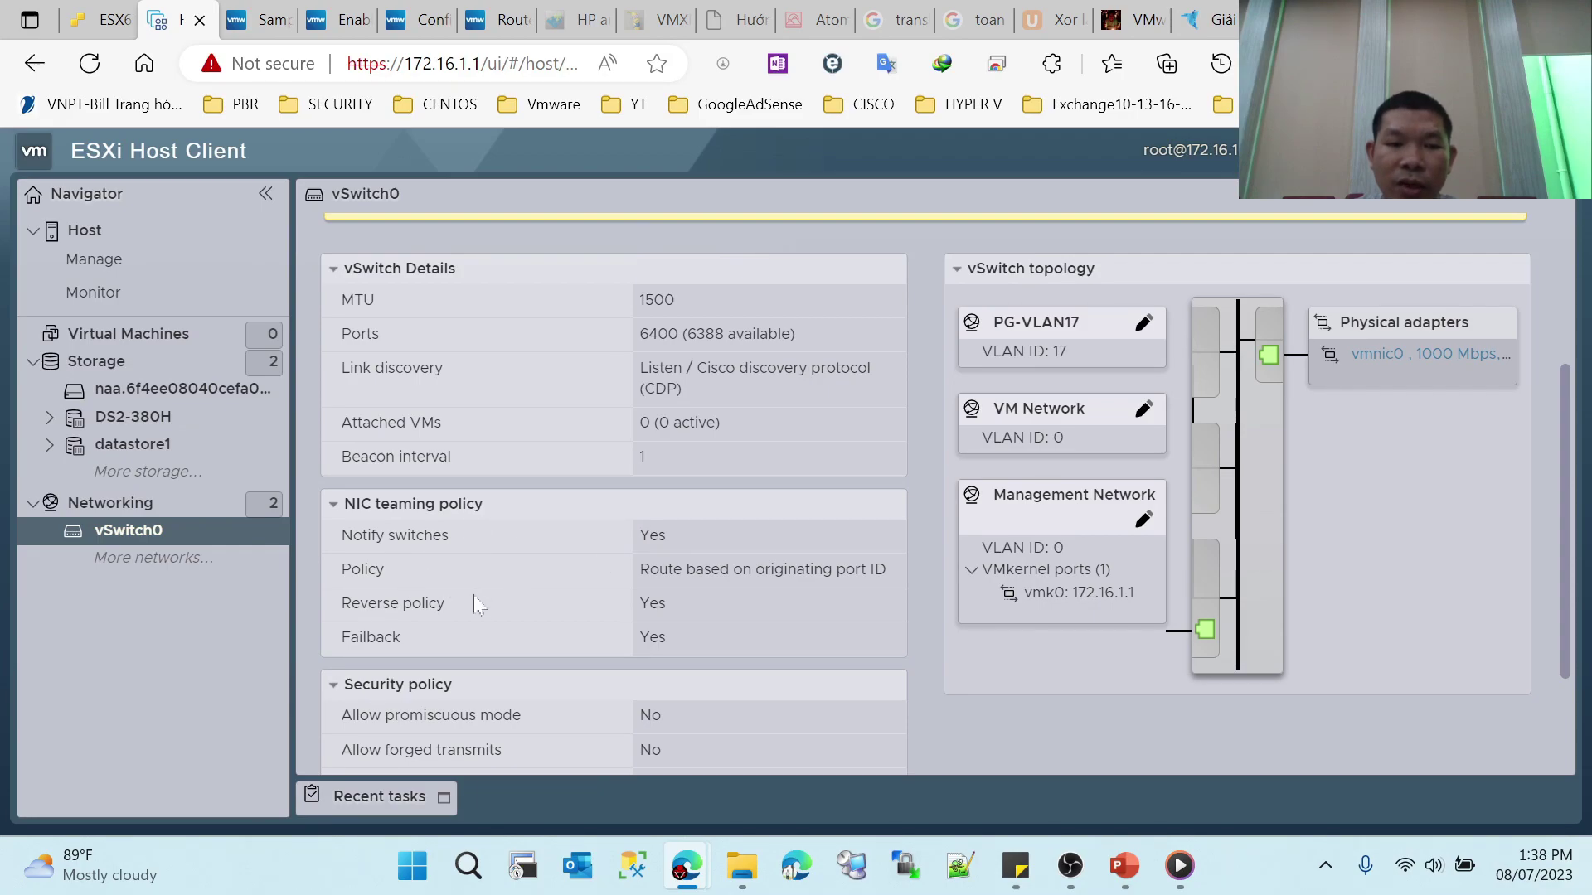
scroll(489, 638, "up", 1)
scroll(476, 686, "down", 1)
scroll(1088, 580, "down", 1)
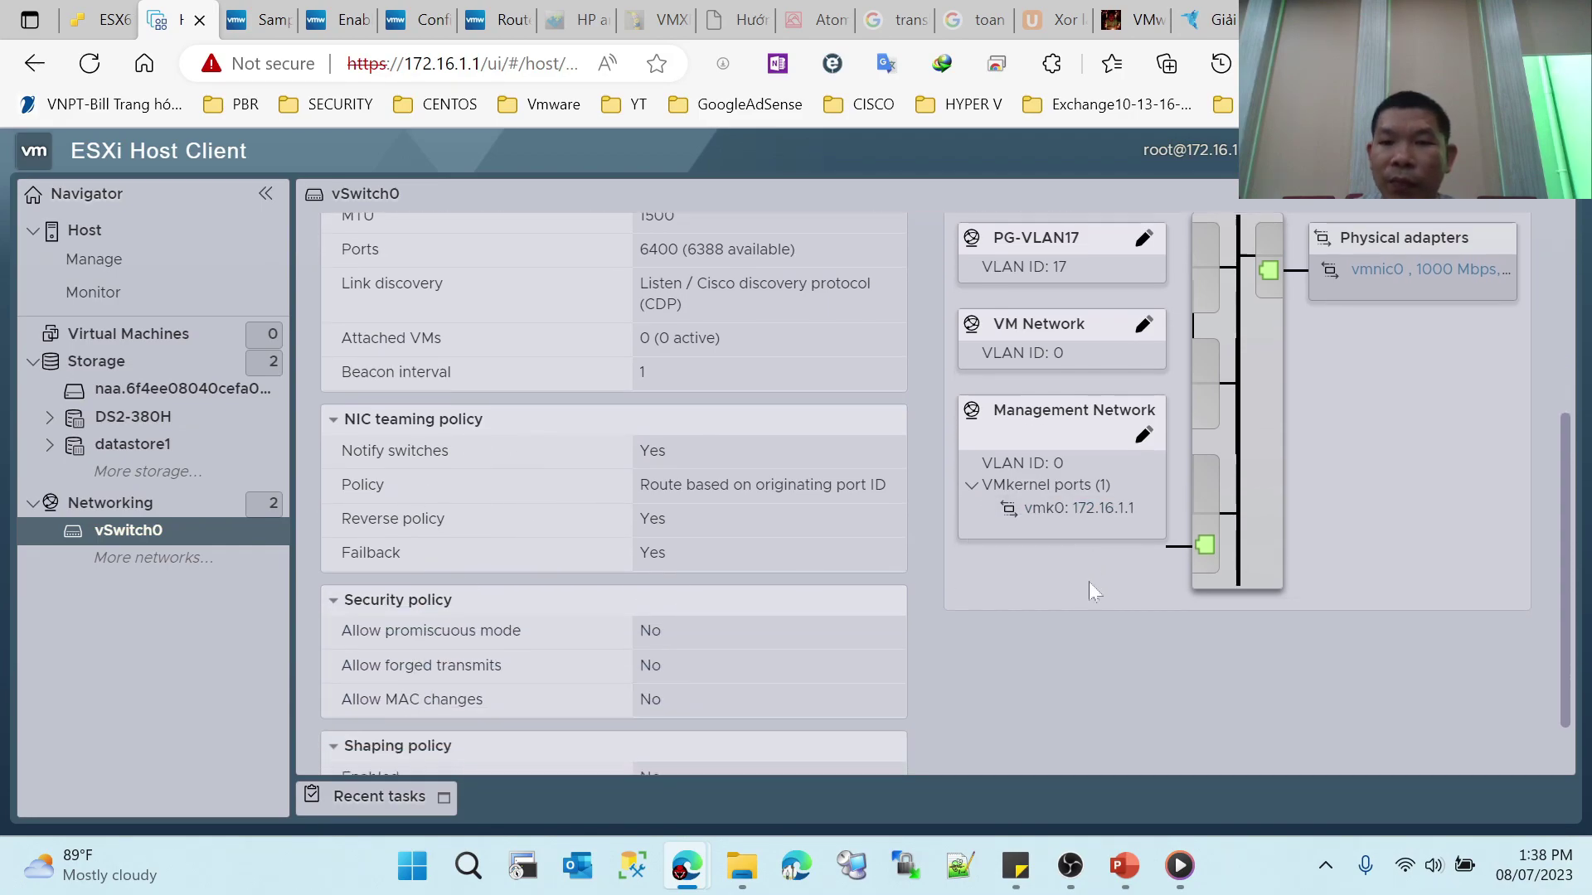
scroll(1108, 544, "up", 4)
scroll(1102, 531, "down", 2)
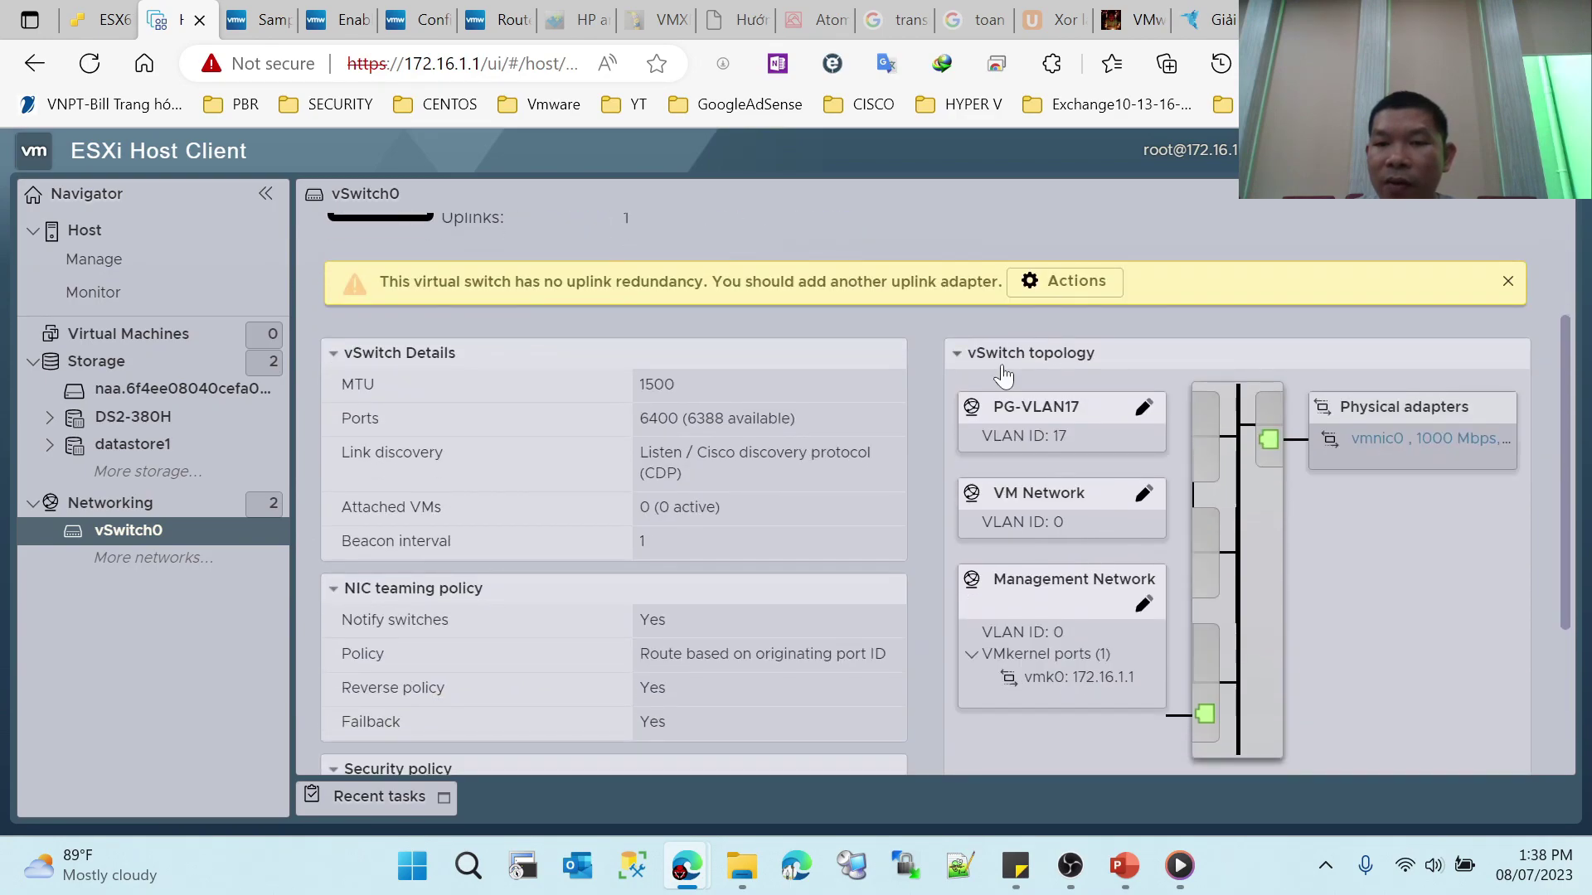
scroll(895, 597, "up", 1)
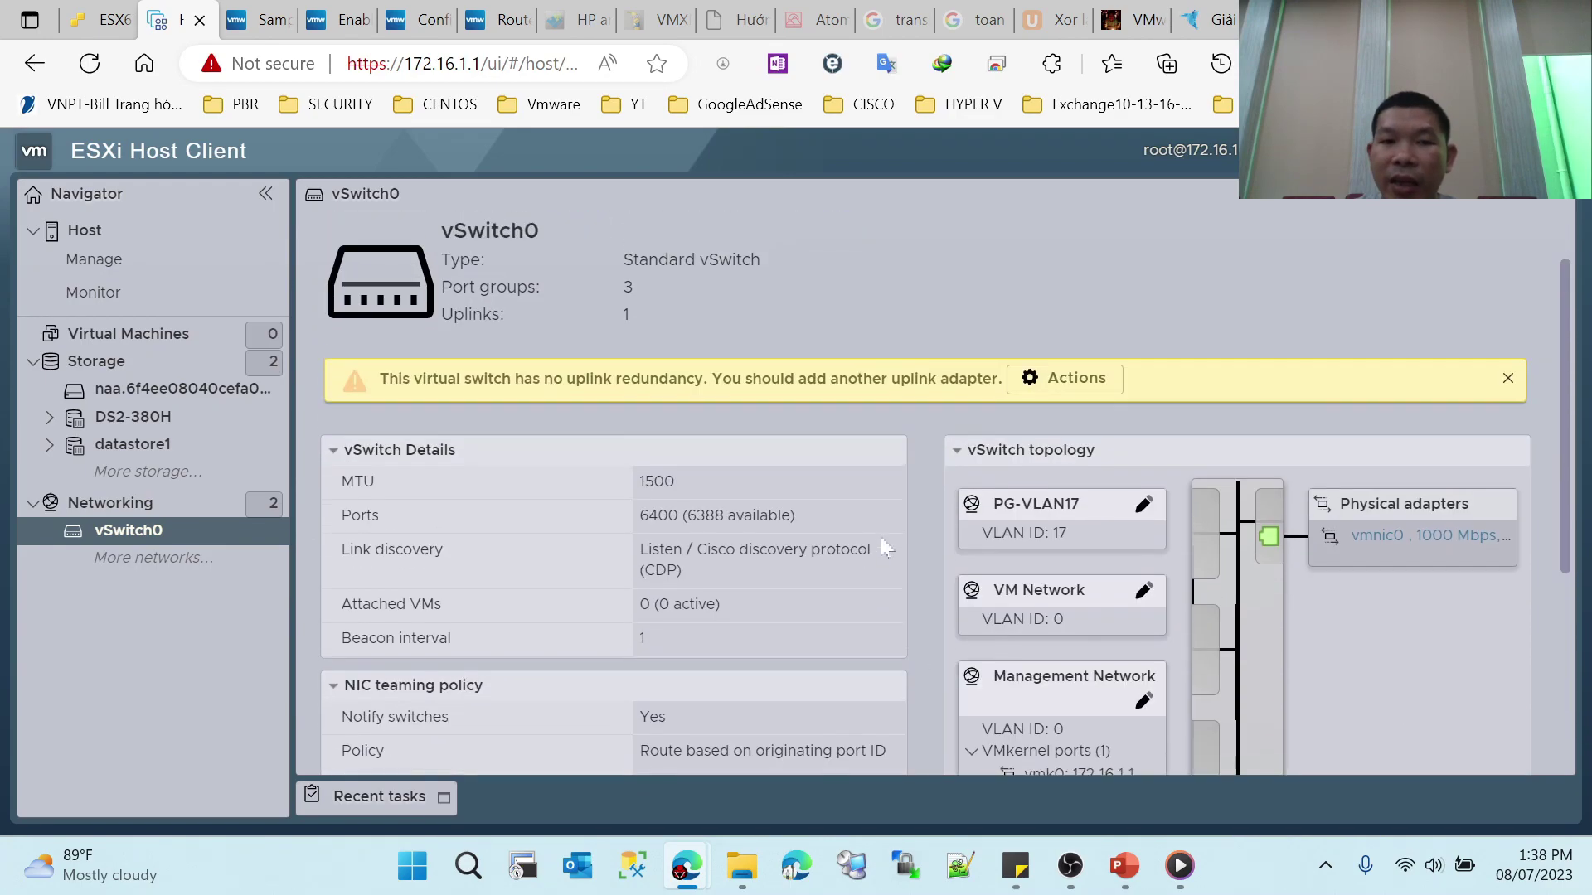
Step: Open vSwitch0's Edit settings dialog from the Actions menu
left_click(1077, 365)
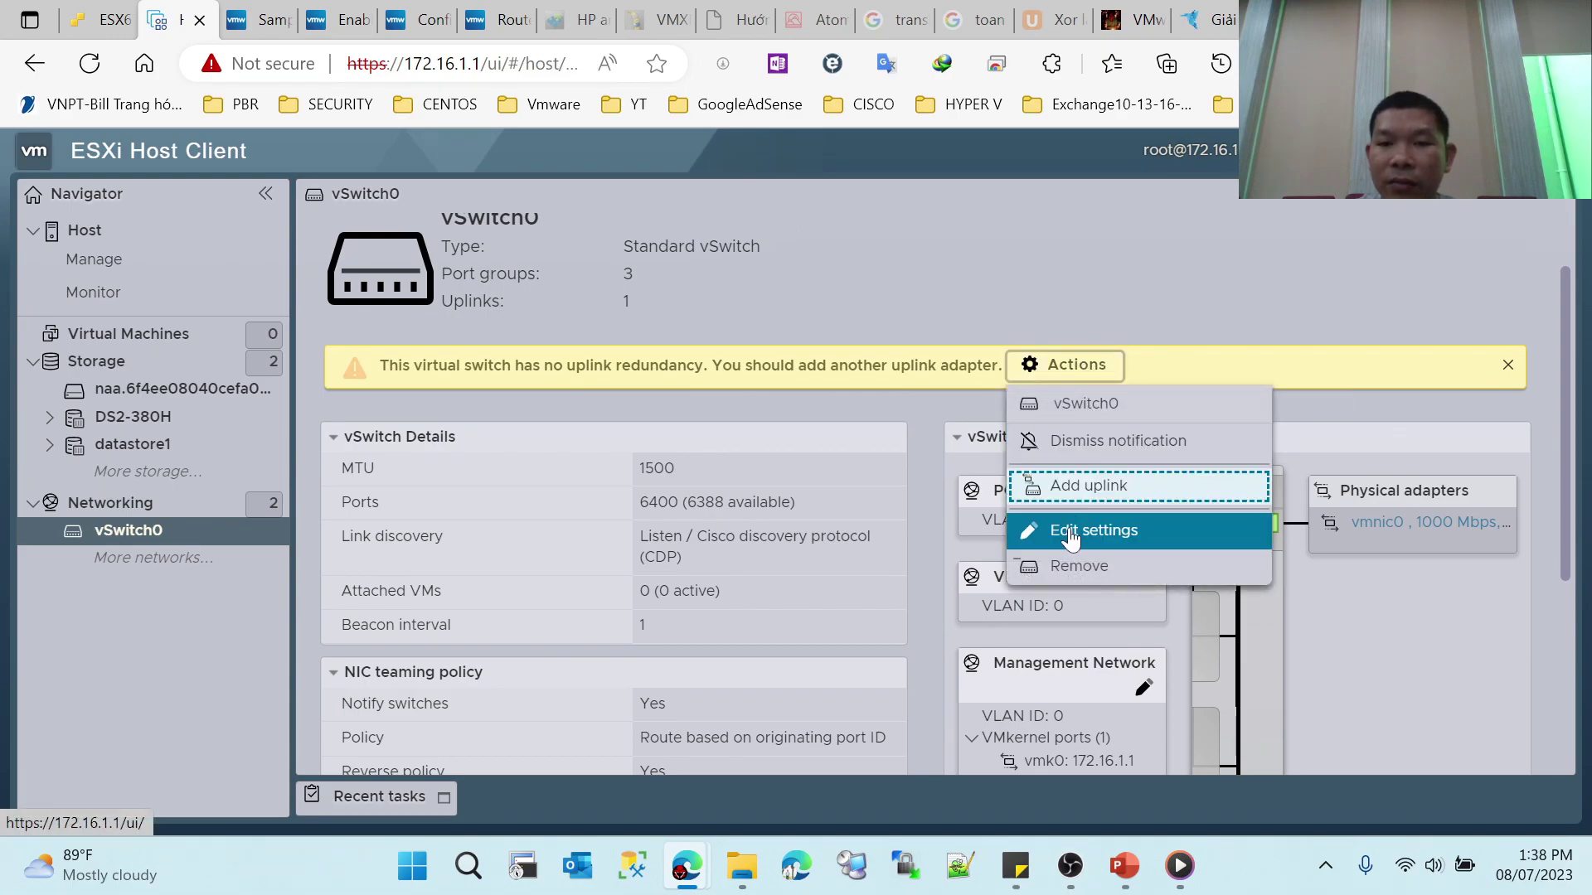
left_click(1070, 529)
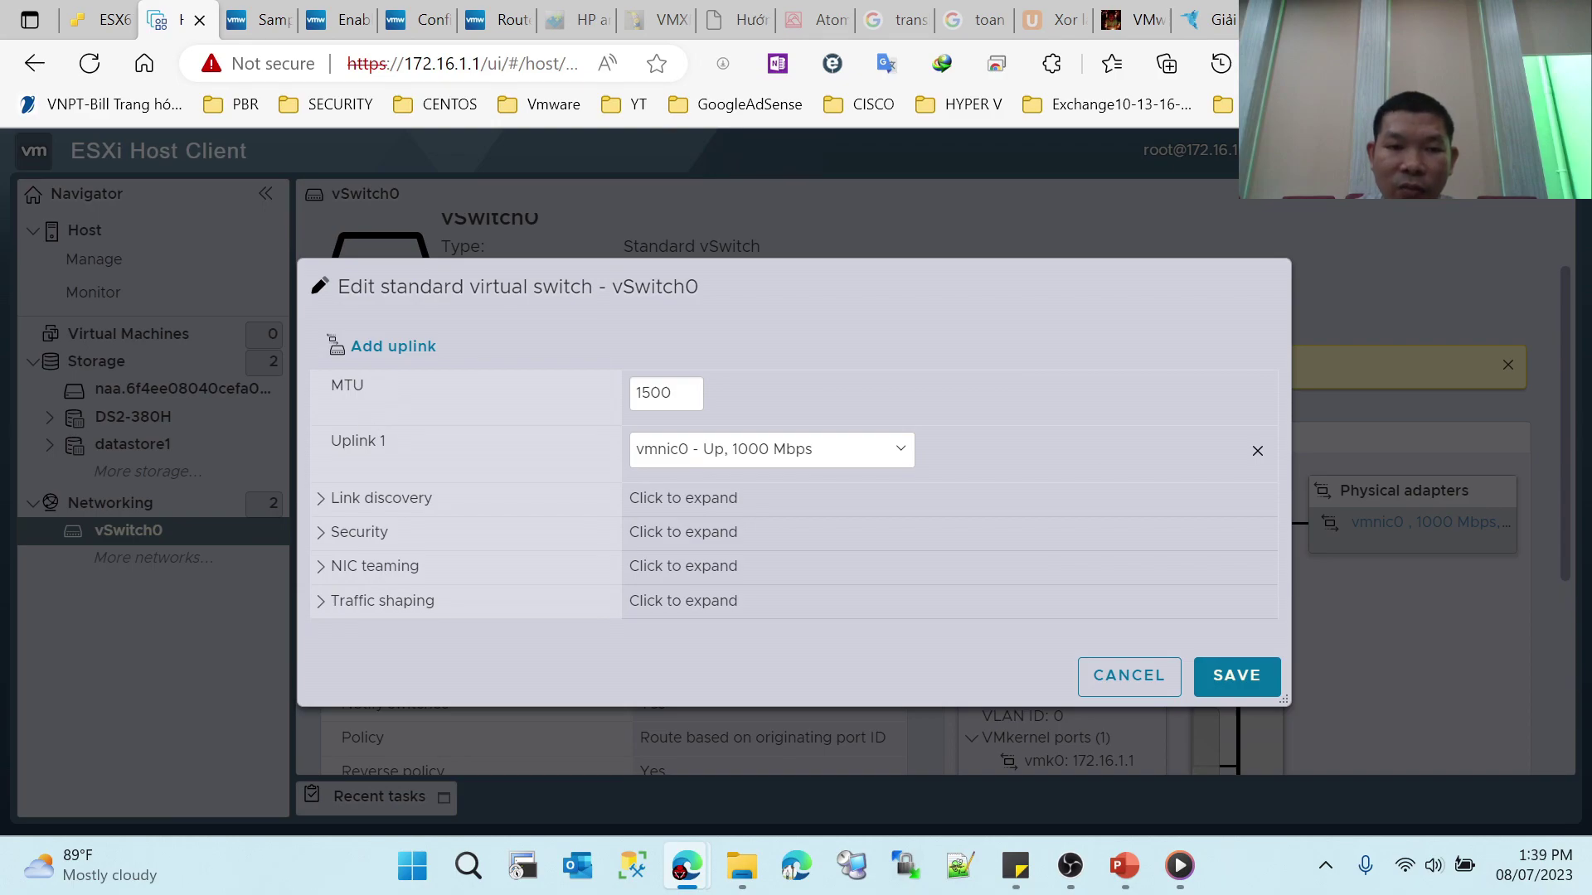
left_click_drag(340, 441, 386, 442)
mouse_move(1124, 866)
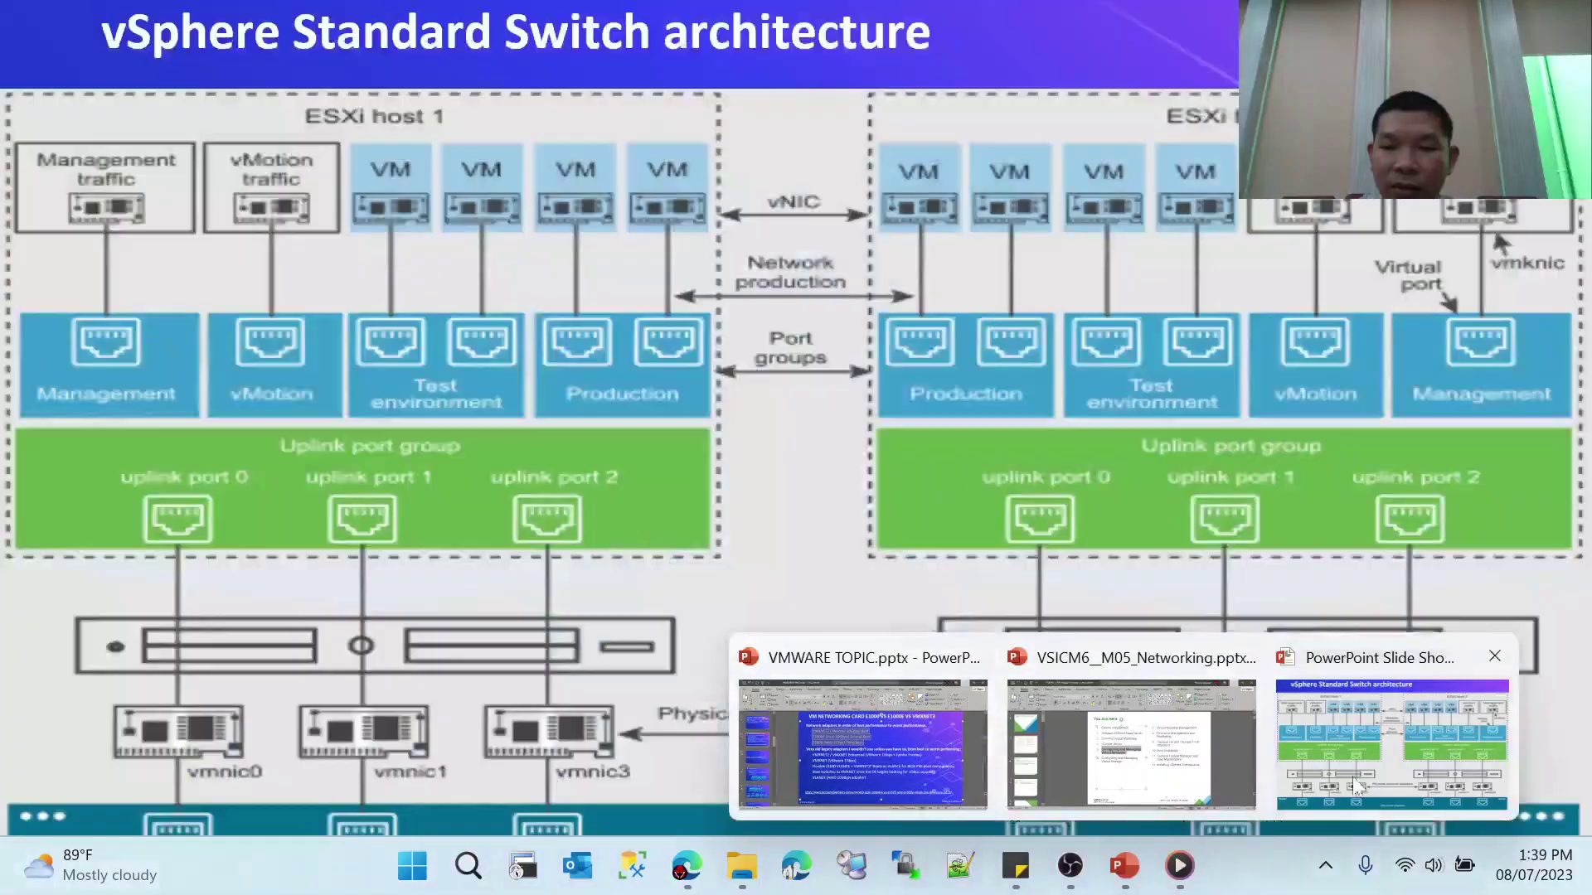
left_click(1393, 743)
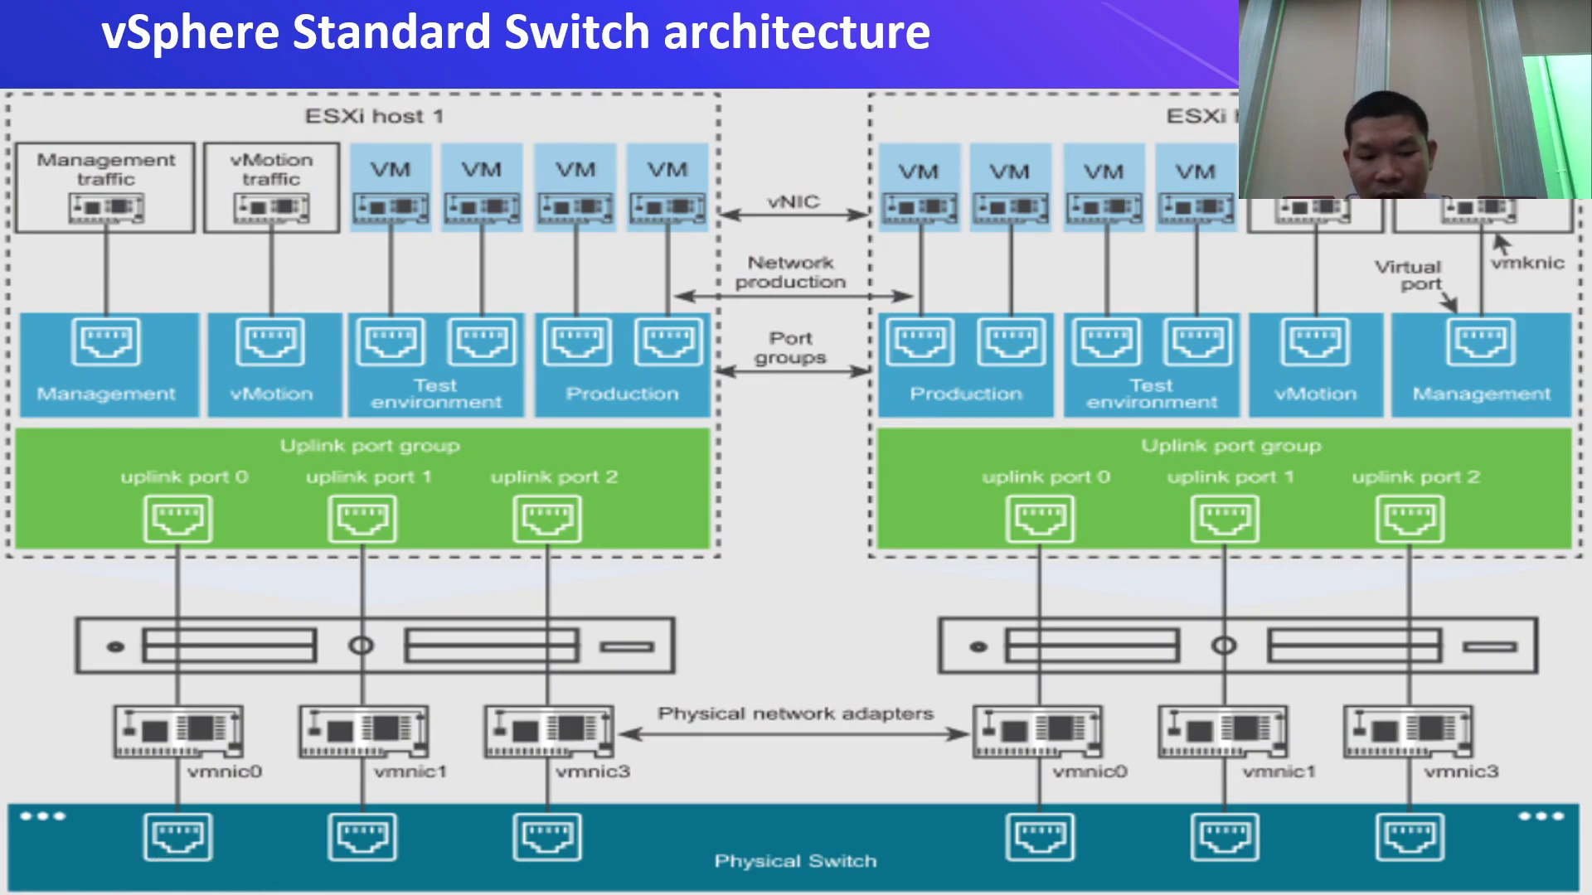
key("super+d")
mouse_move(675, 862)
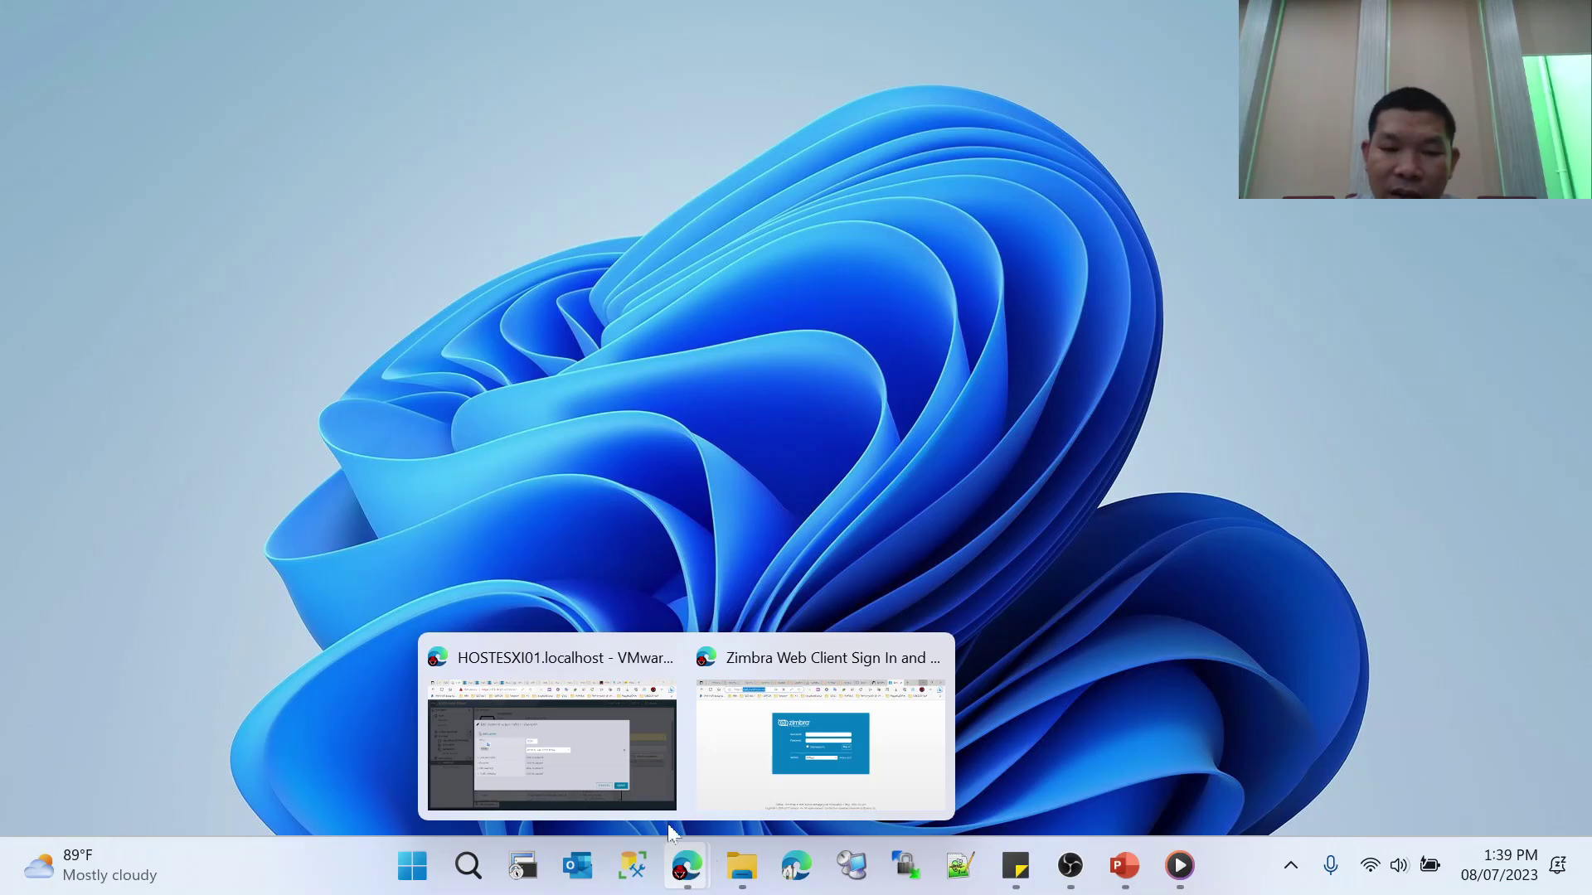
left_click(551, 738)
left_click(345, 491)
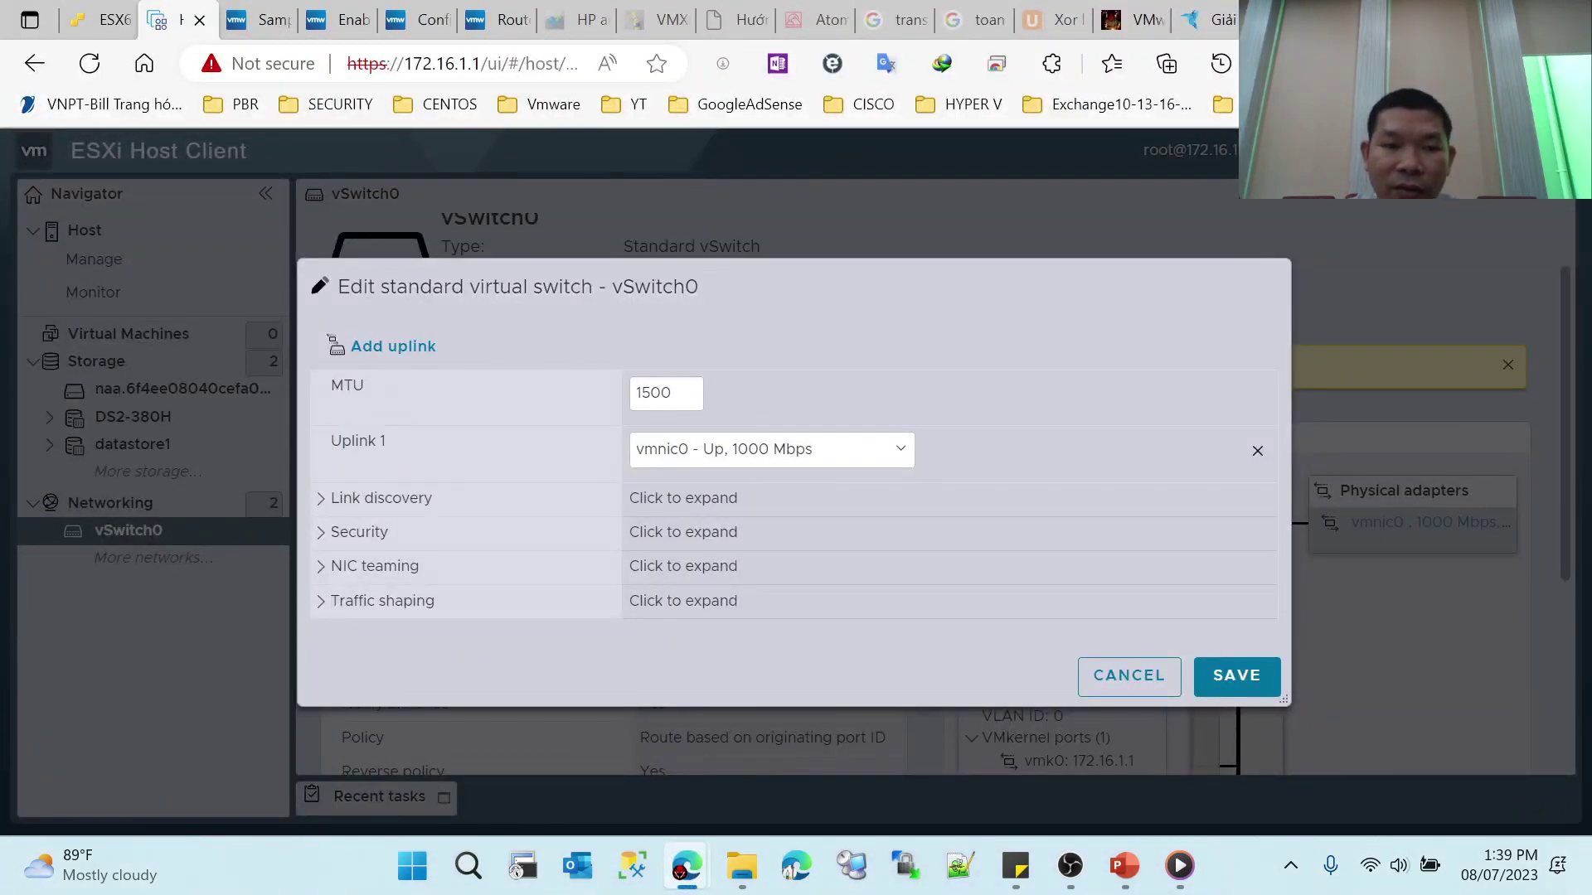
Step: Expand and collapse the Link discovery settings to review them
left_click(322, 499)
left_click(317, 444)
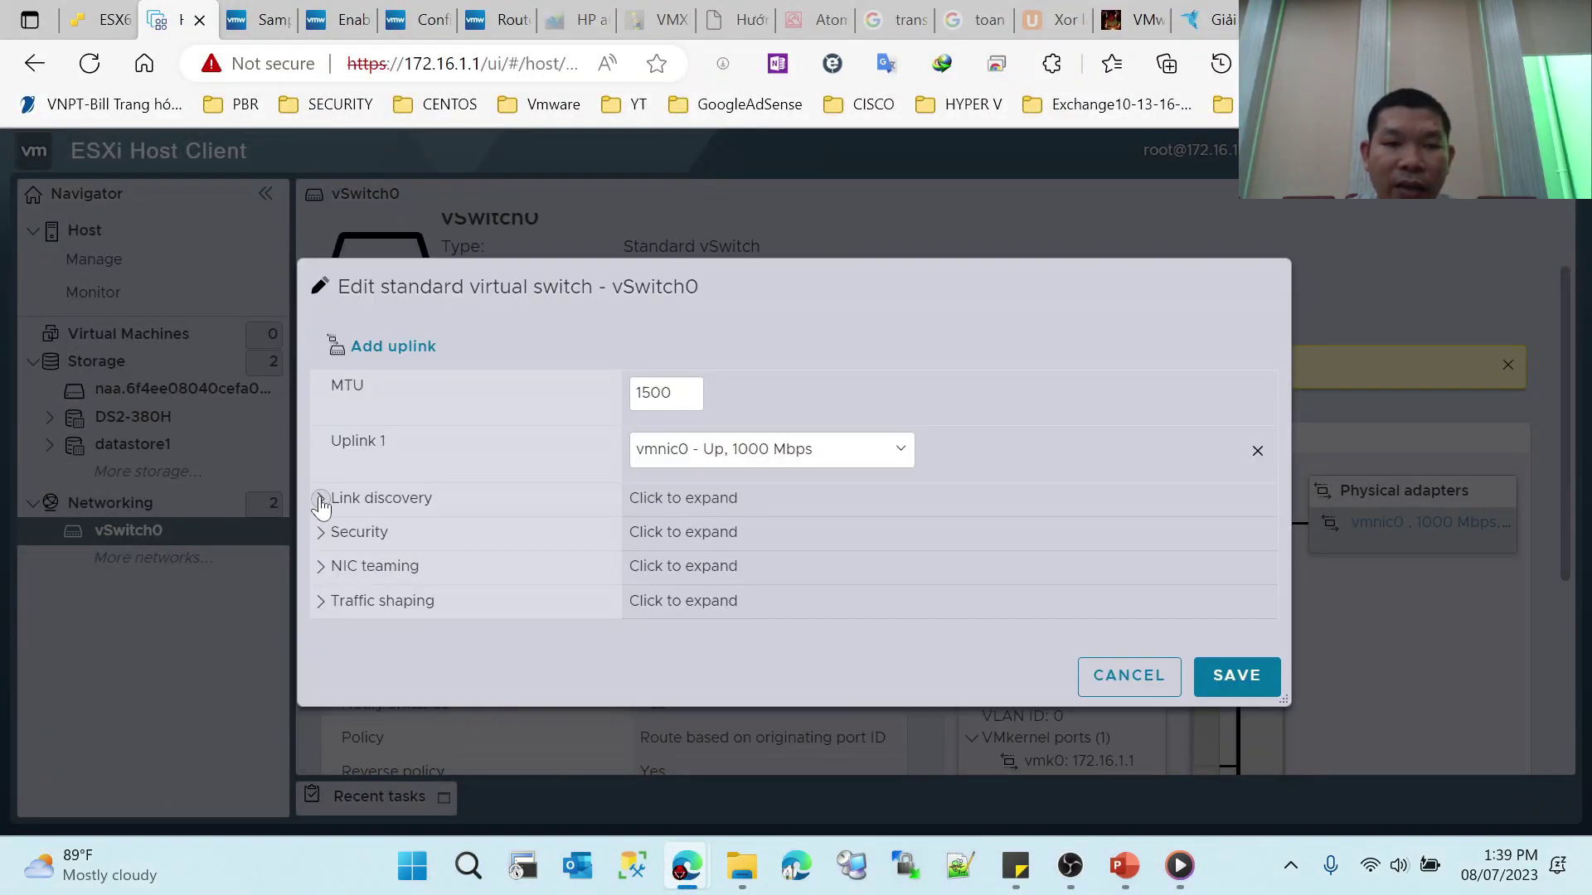
left_click(322, 497)
left_click(323, 442)
left_click(320, 496)
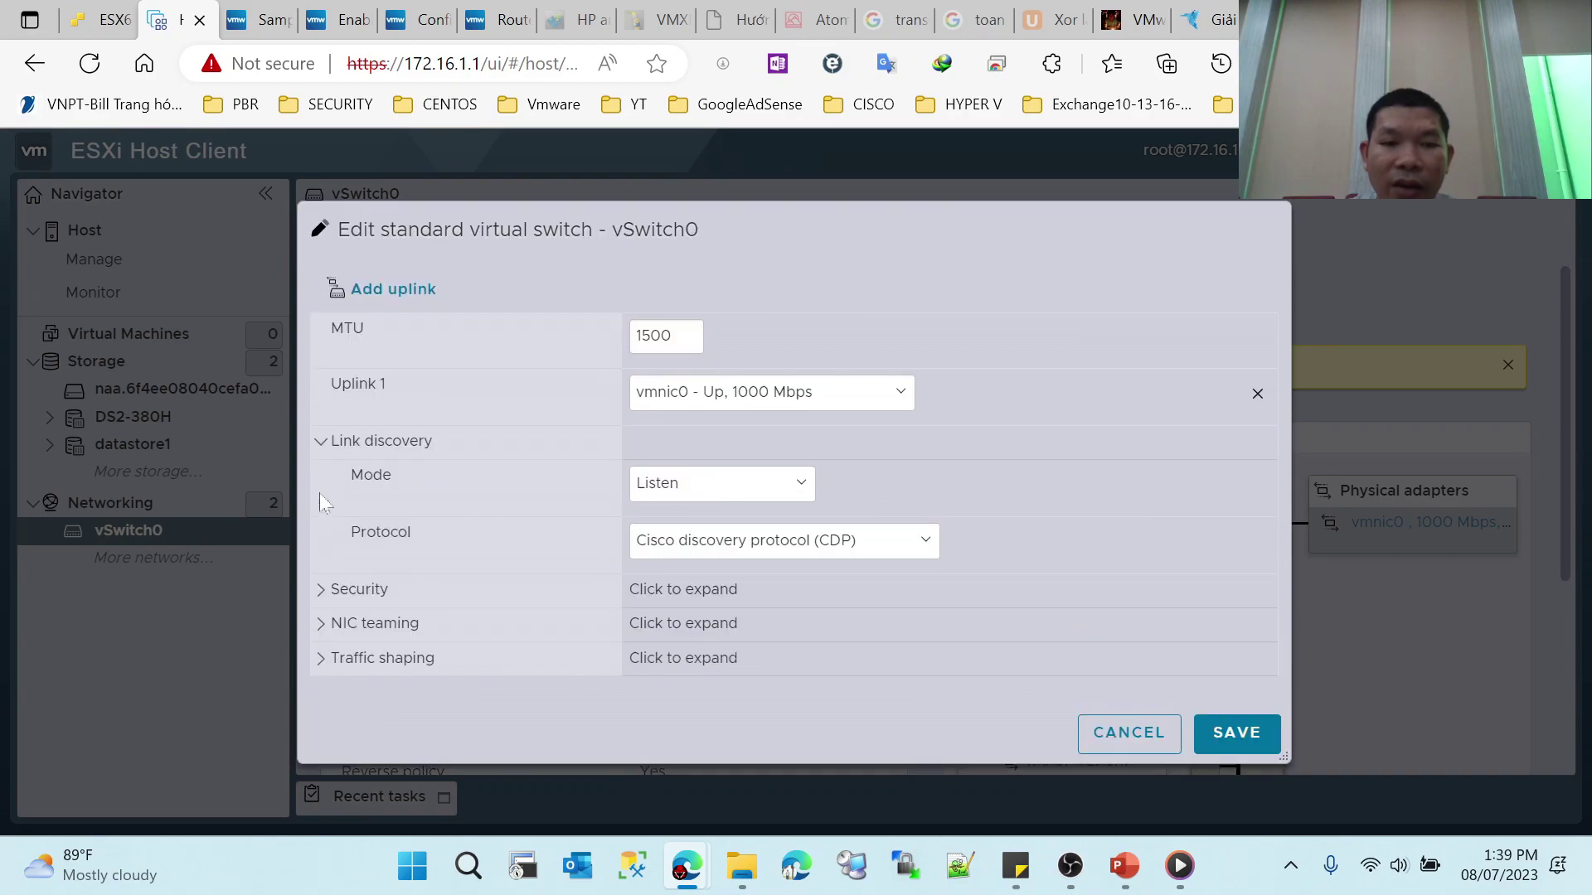
left_click(326, 447)
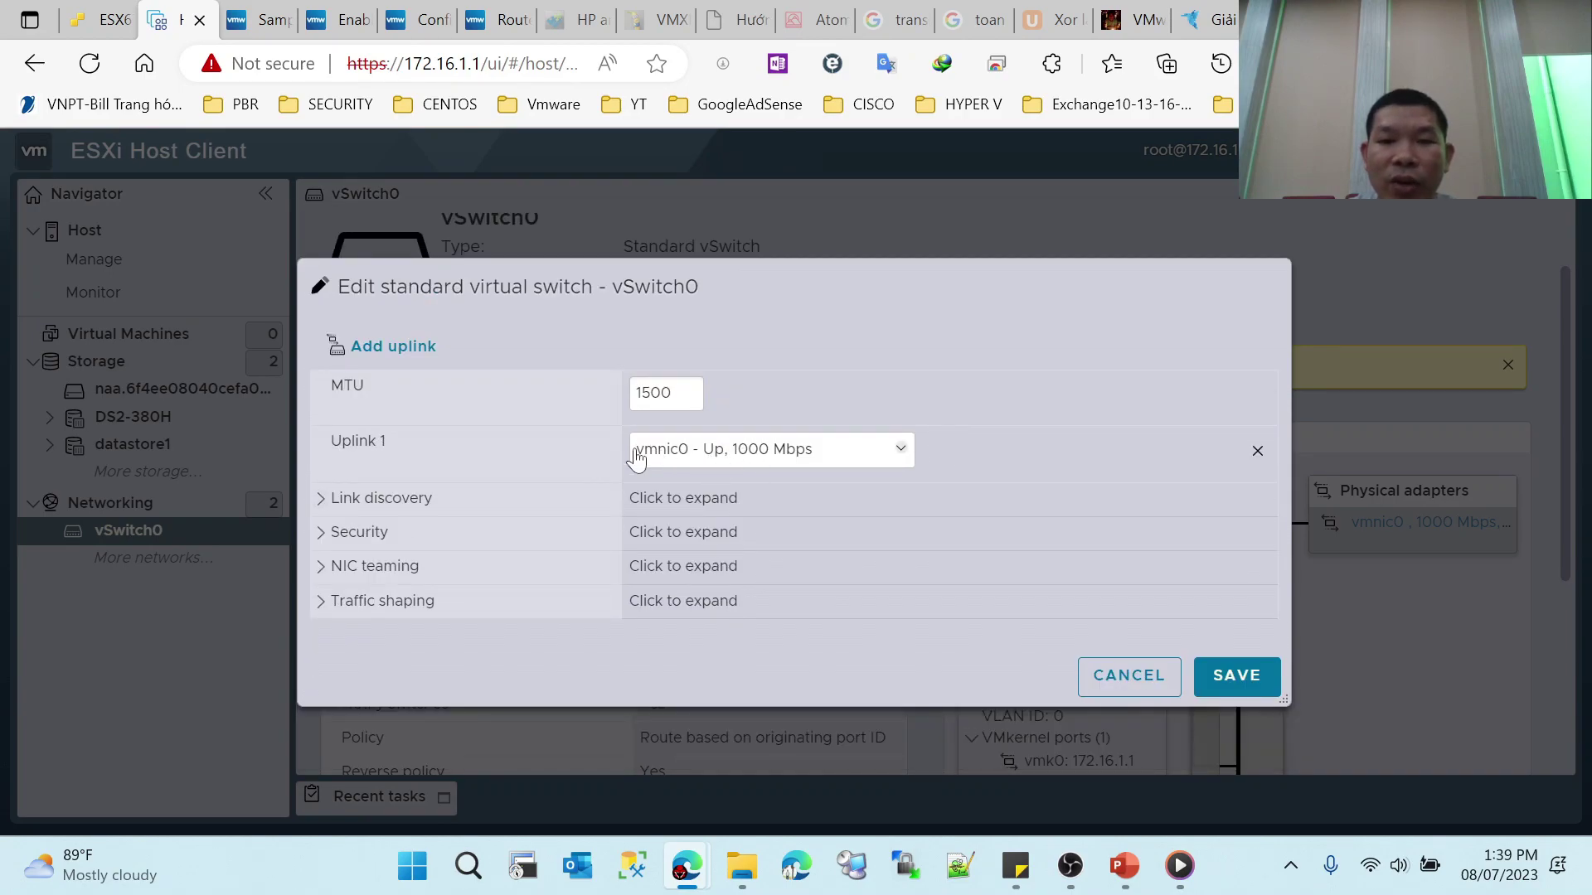
Step: Try adding Uplink 2 with vmnic1, remove it again, and close the editor
left_click(396, 352)
left_click(719, 510)
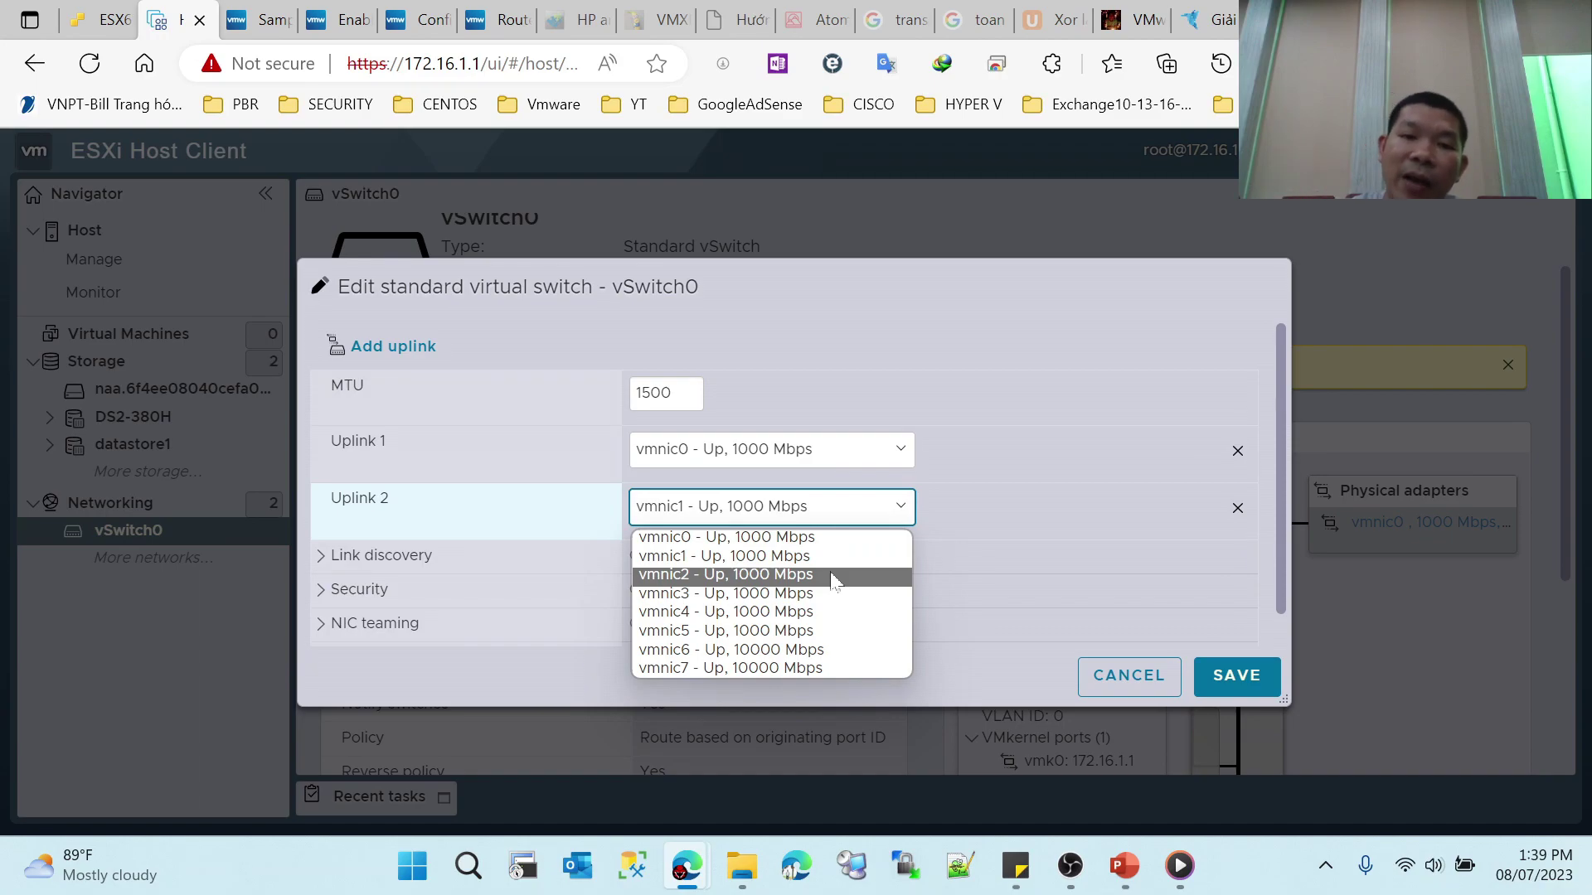
left_click(531, 517)
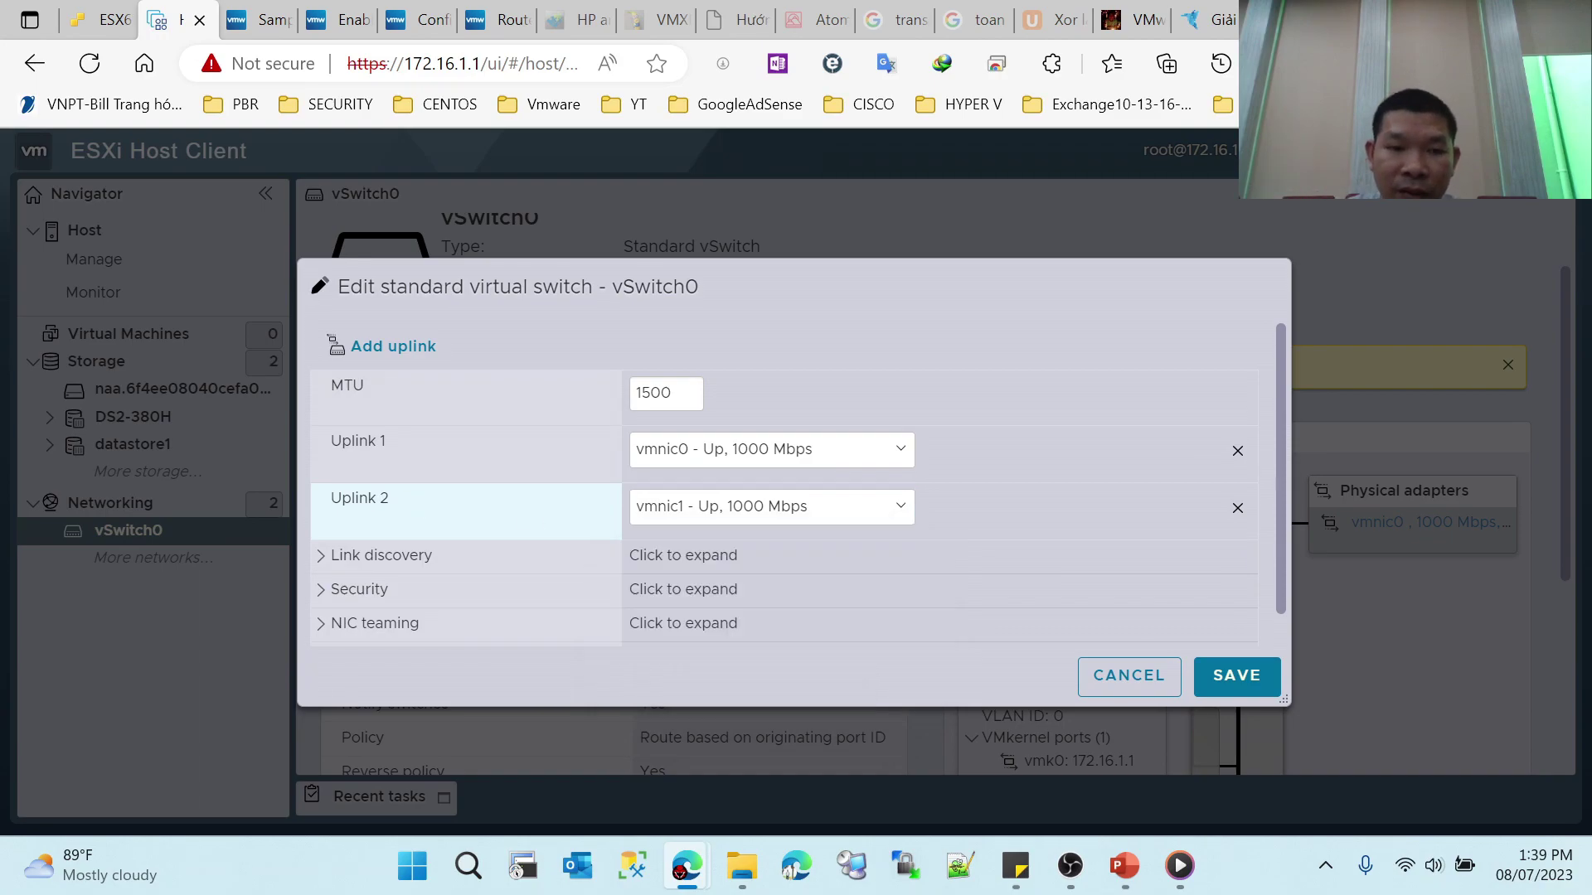
left_click(1237, 508)
left_click(1199, 672)
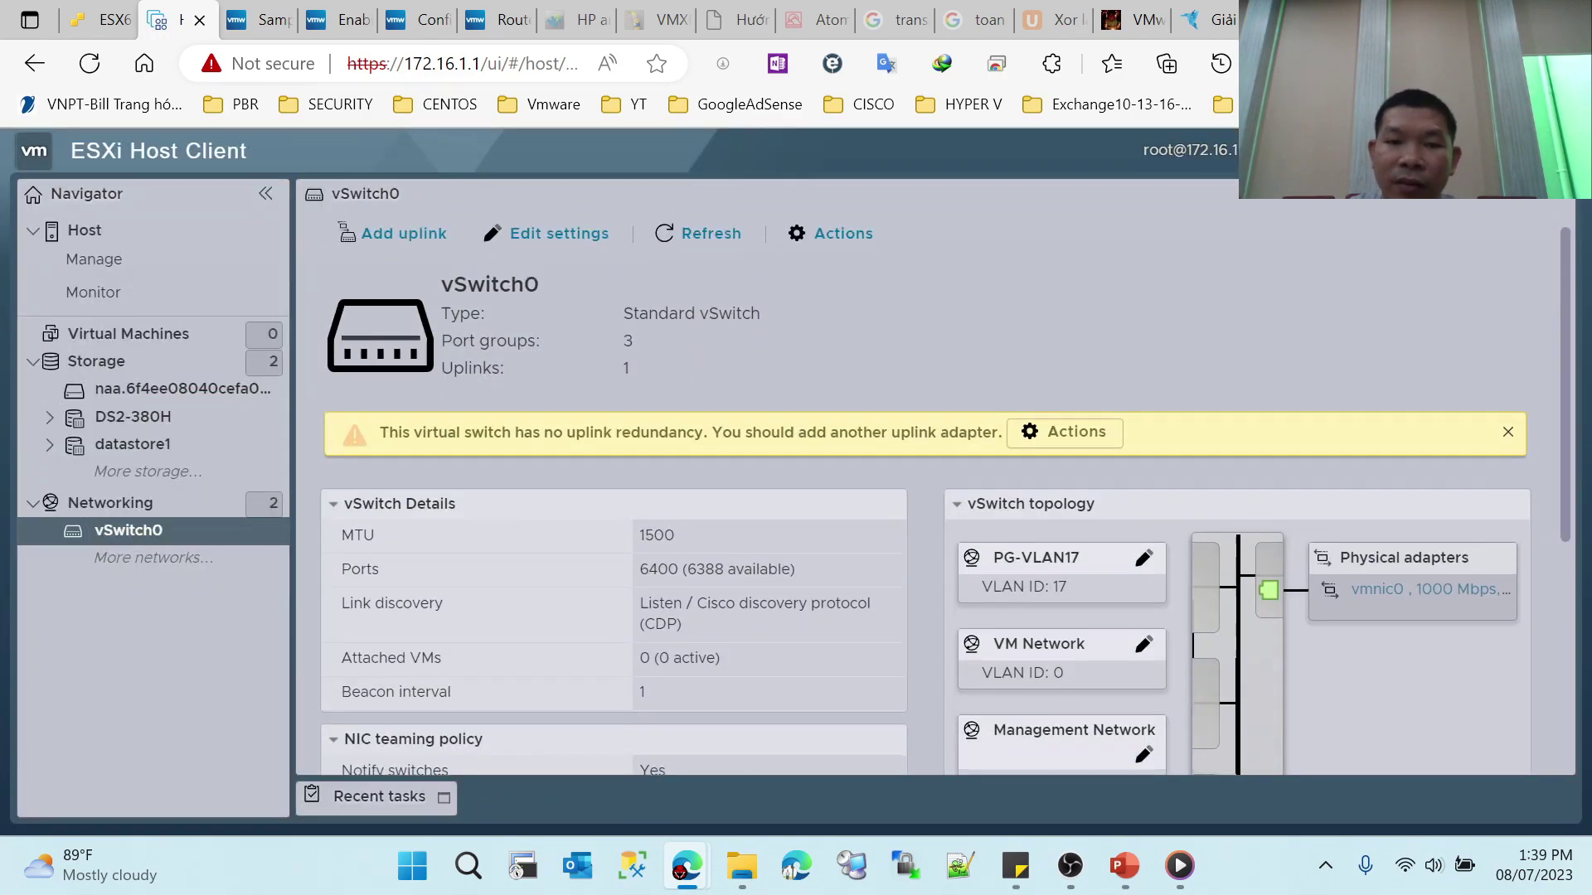
Step: Open PG-VLAN17 from the Networking port groups list and start editing its settings
left_click(195, 504)
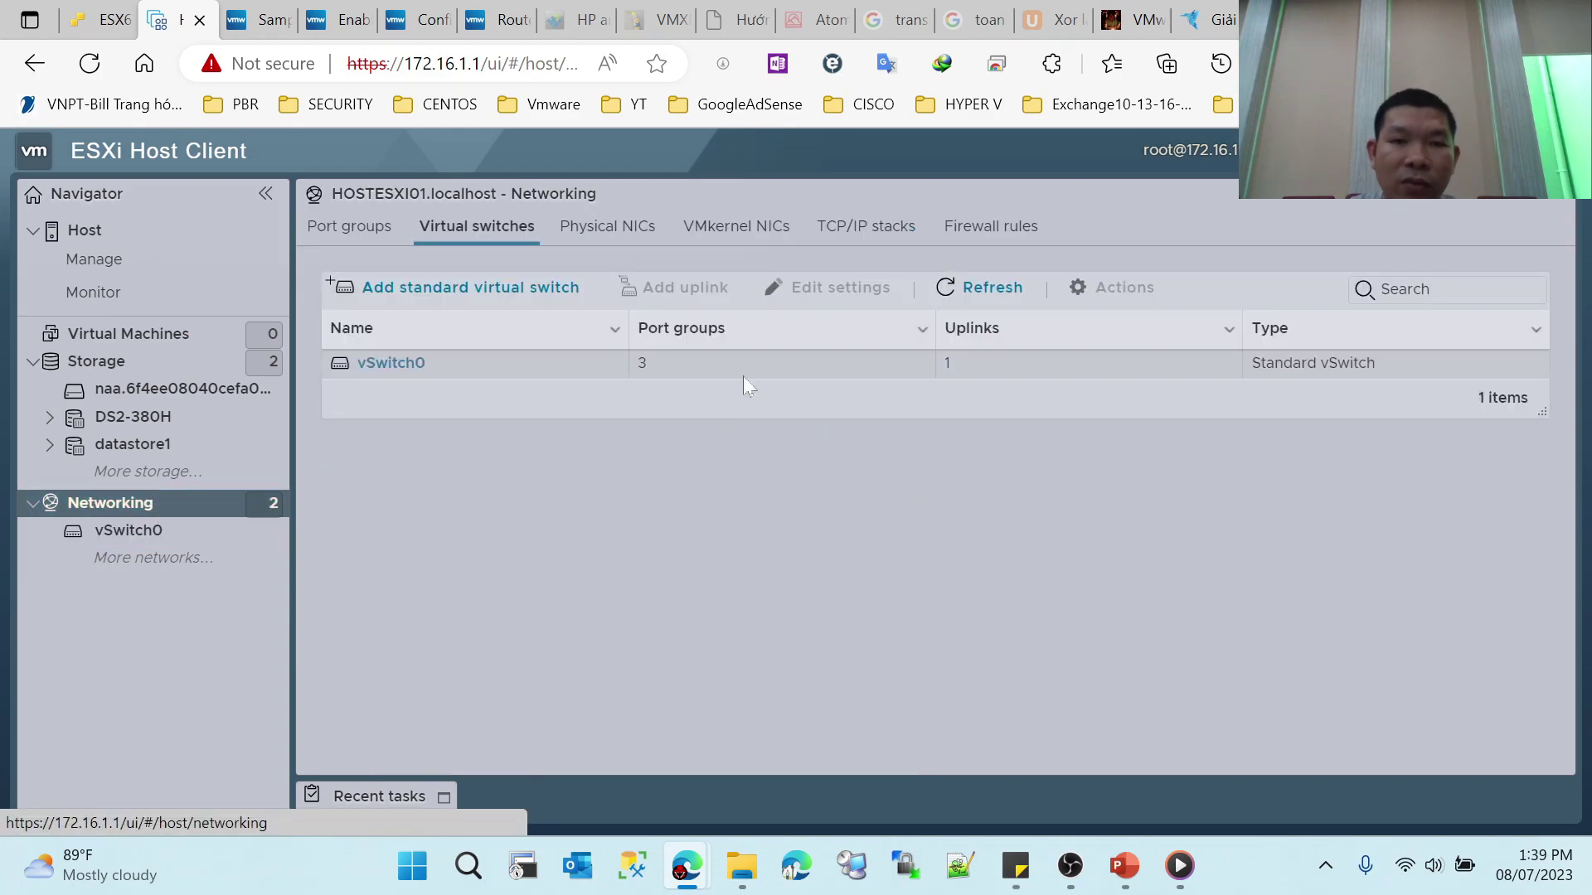
left_click(367, 232)
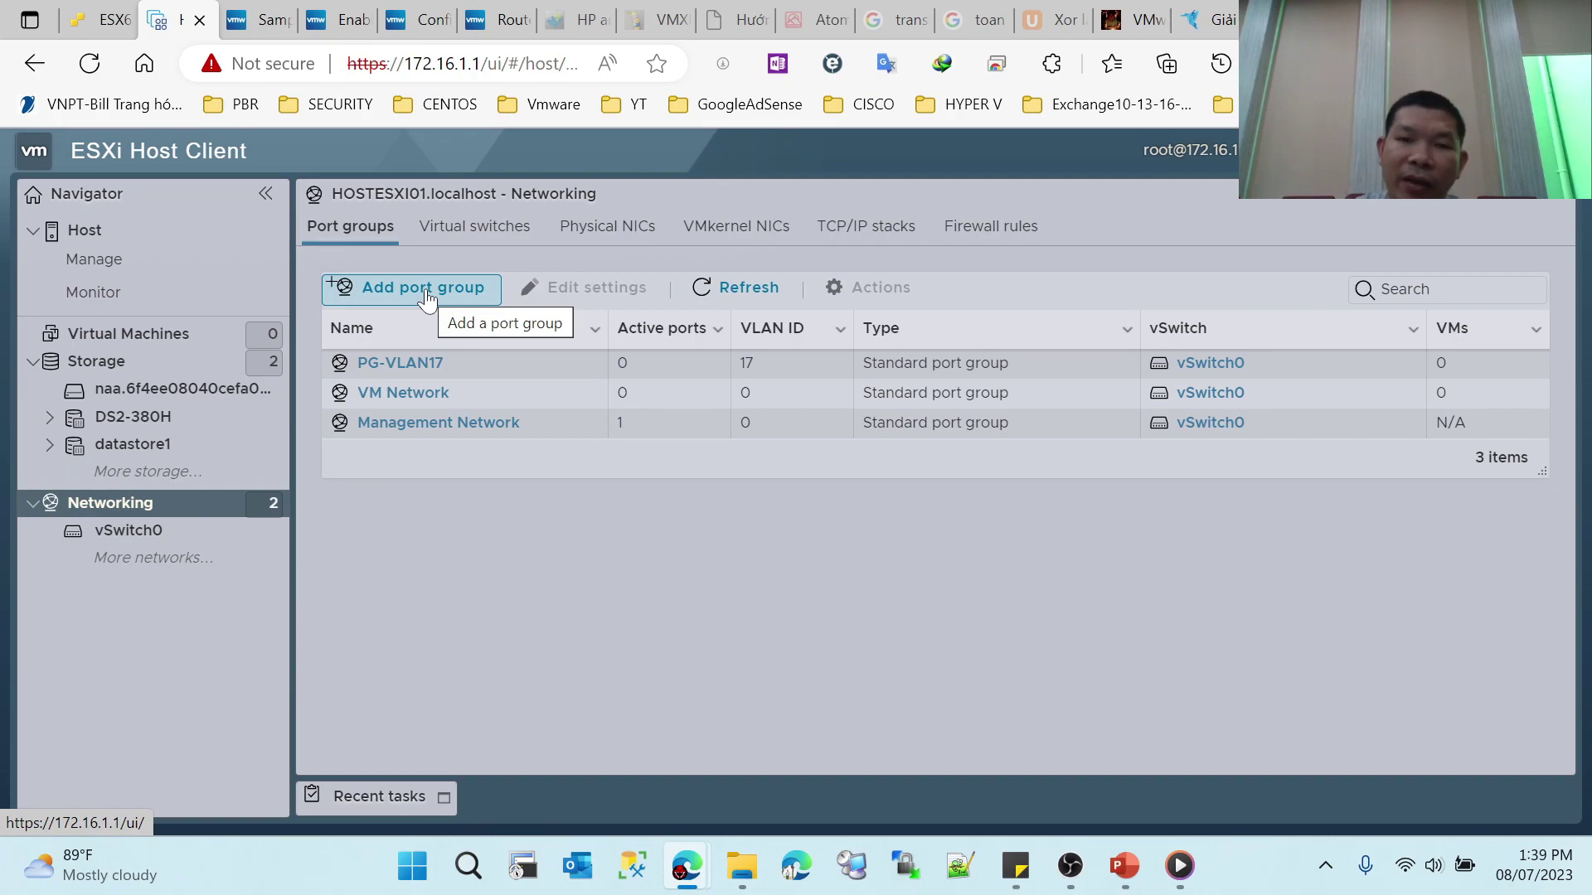
left_click(424, 364)
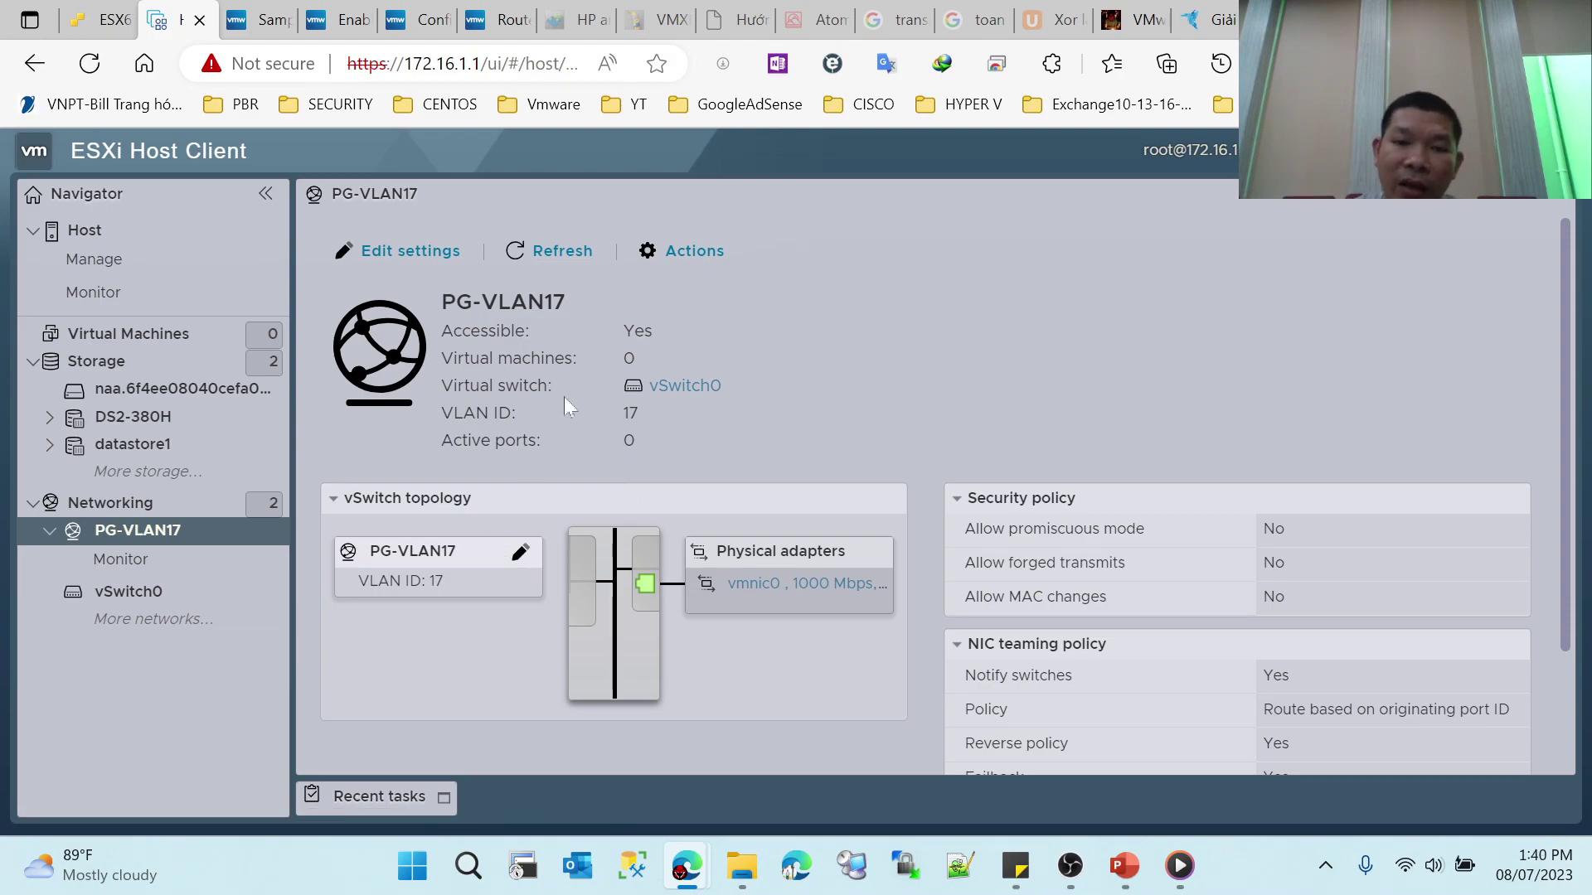
left_click(442, 254)
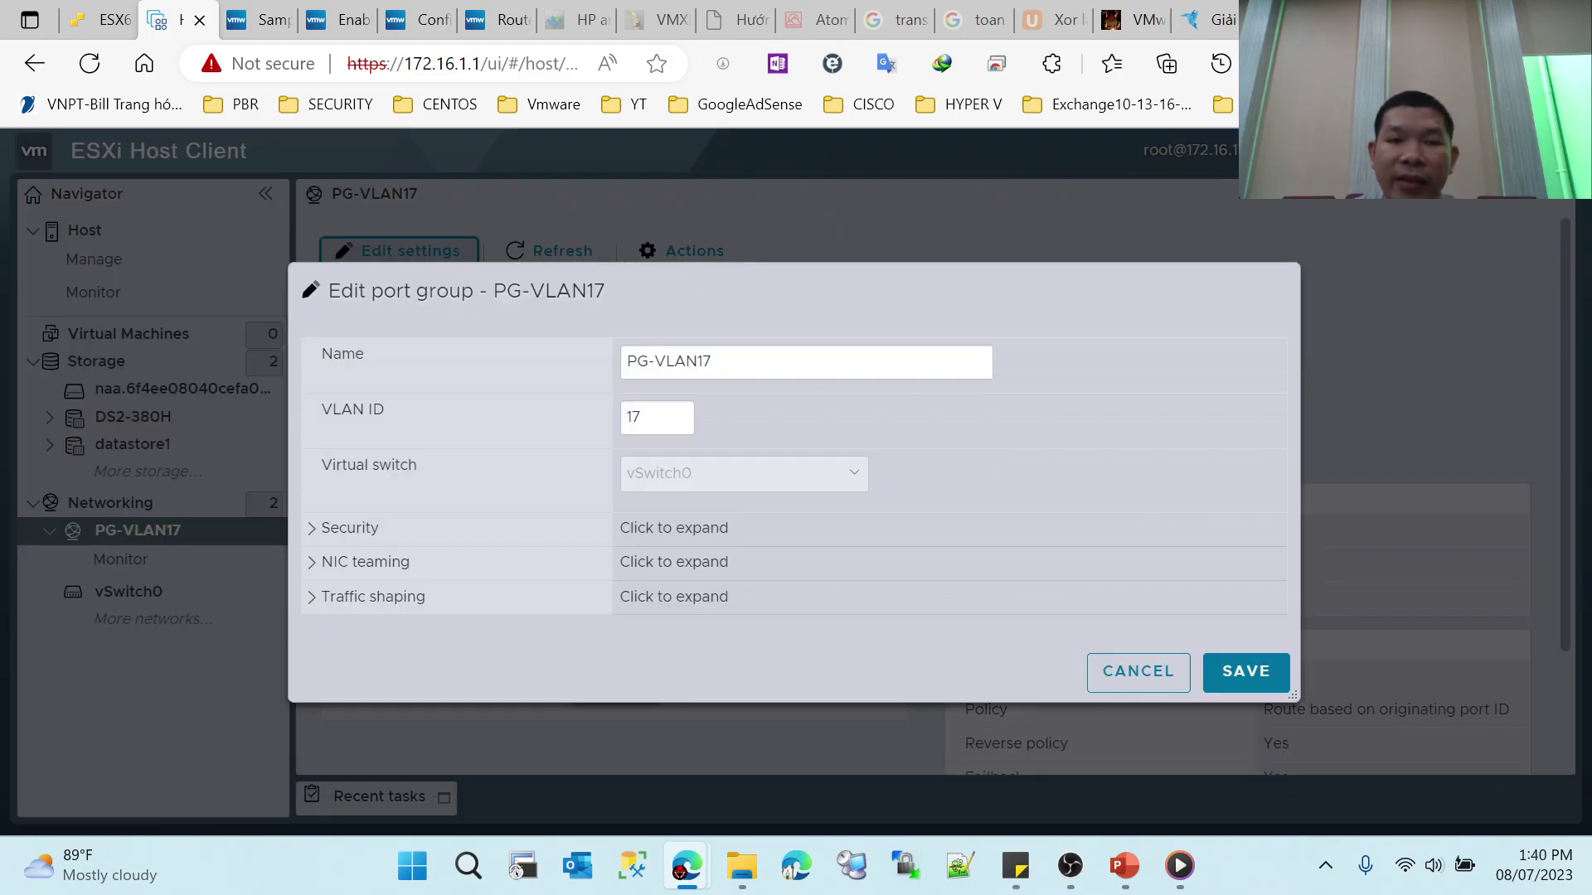
Step: Inspect PG-VLAN17's name, VLAN ID and Security options, then cancel without changes
key("End")
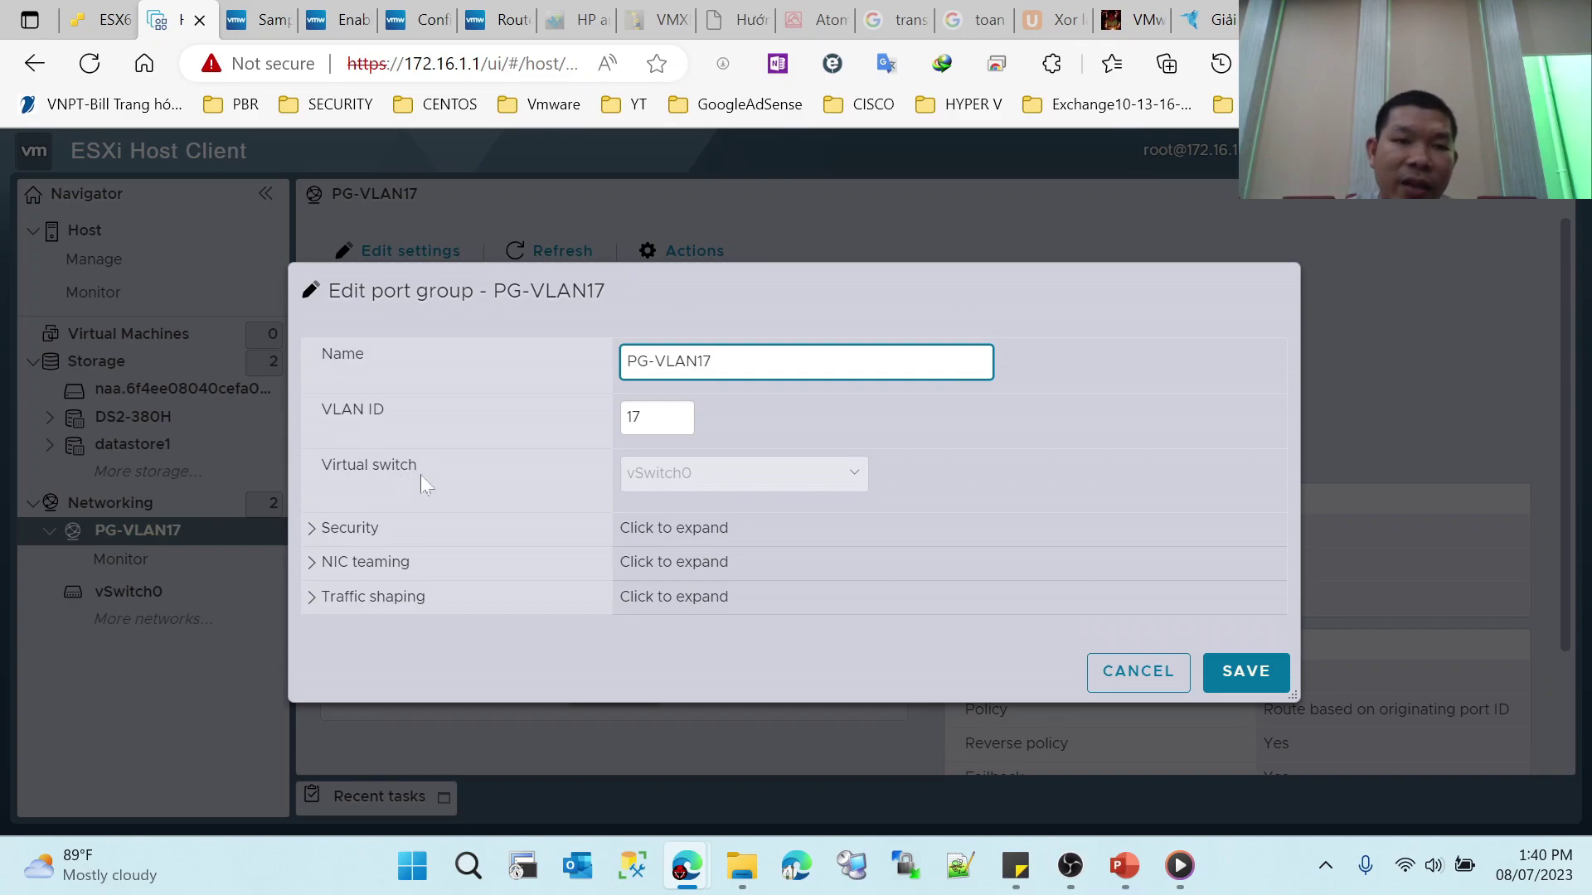
left_click(682, 418)
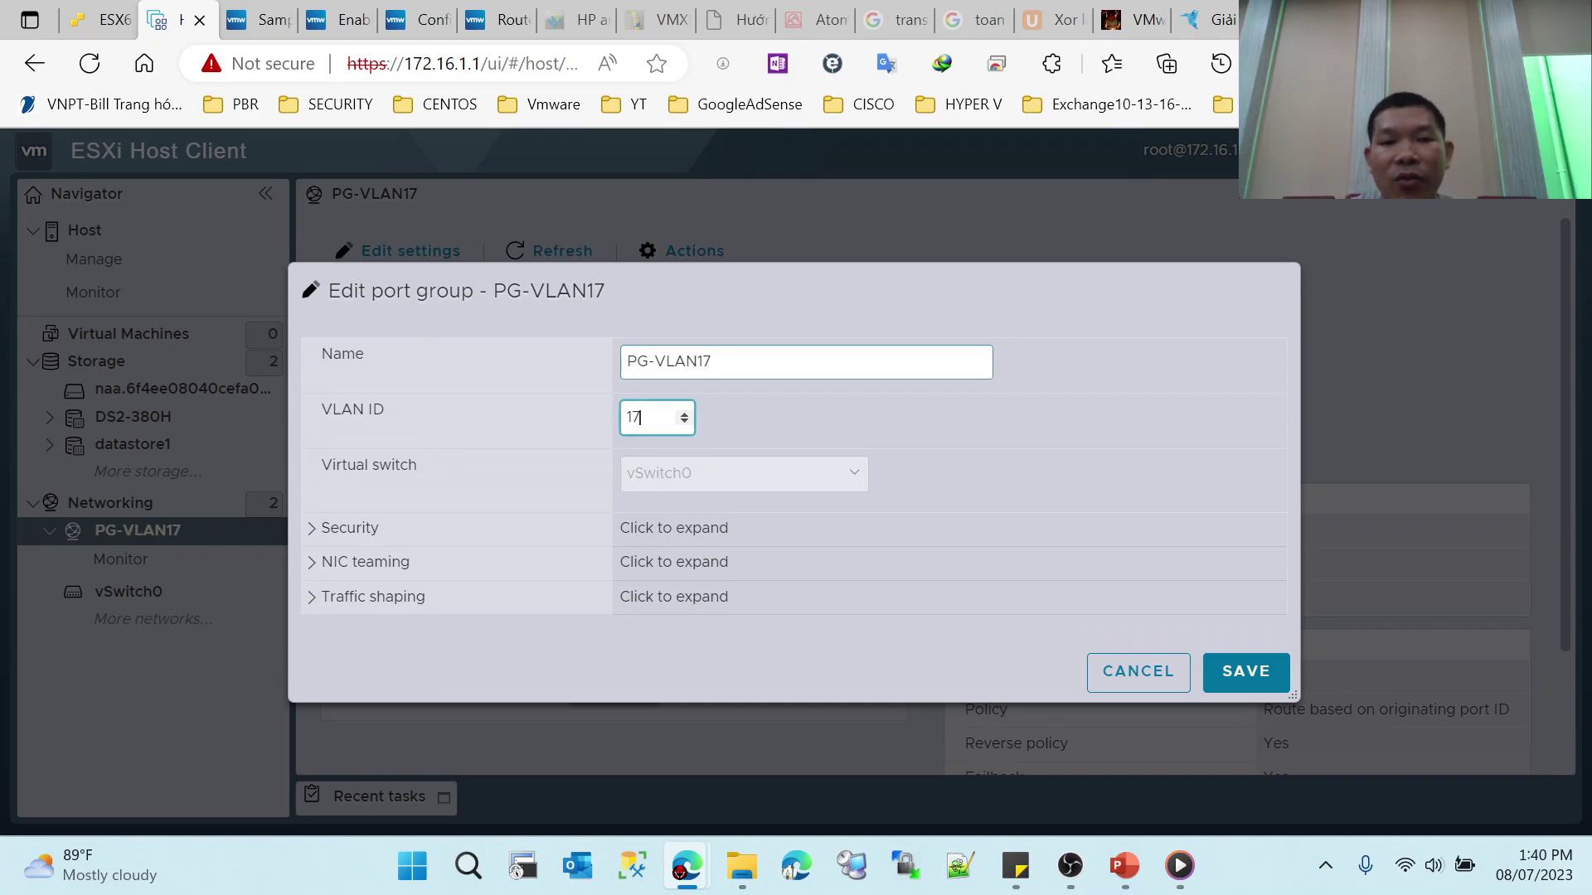
left_click_drag(417, 466, 342, 466)
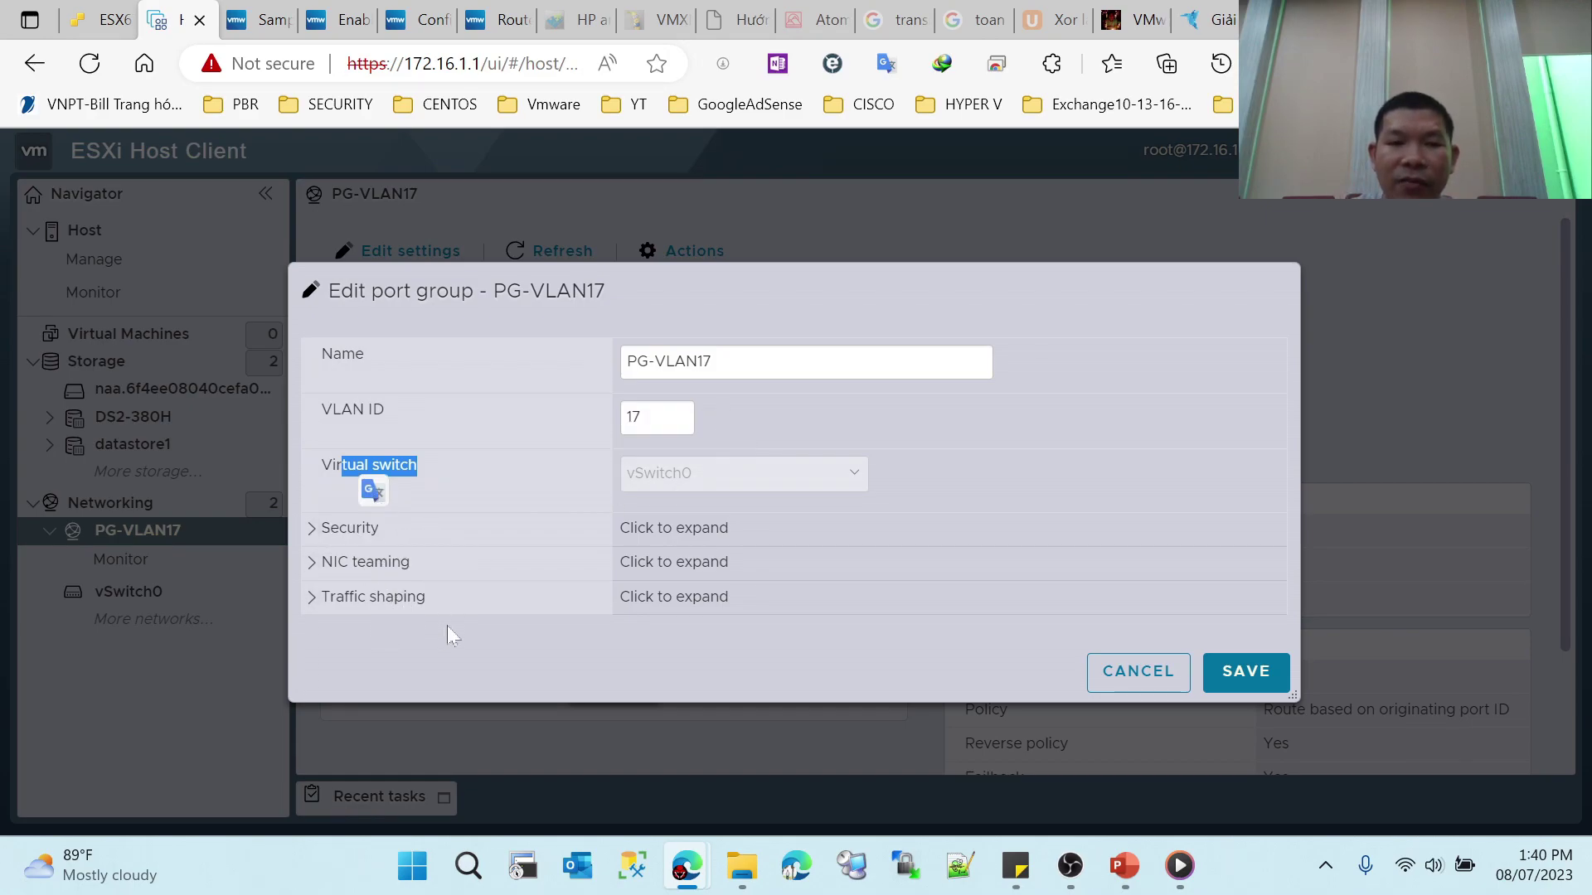
left_click(350, 528)
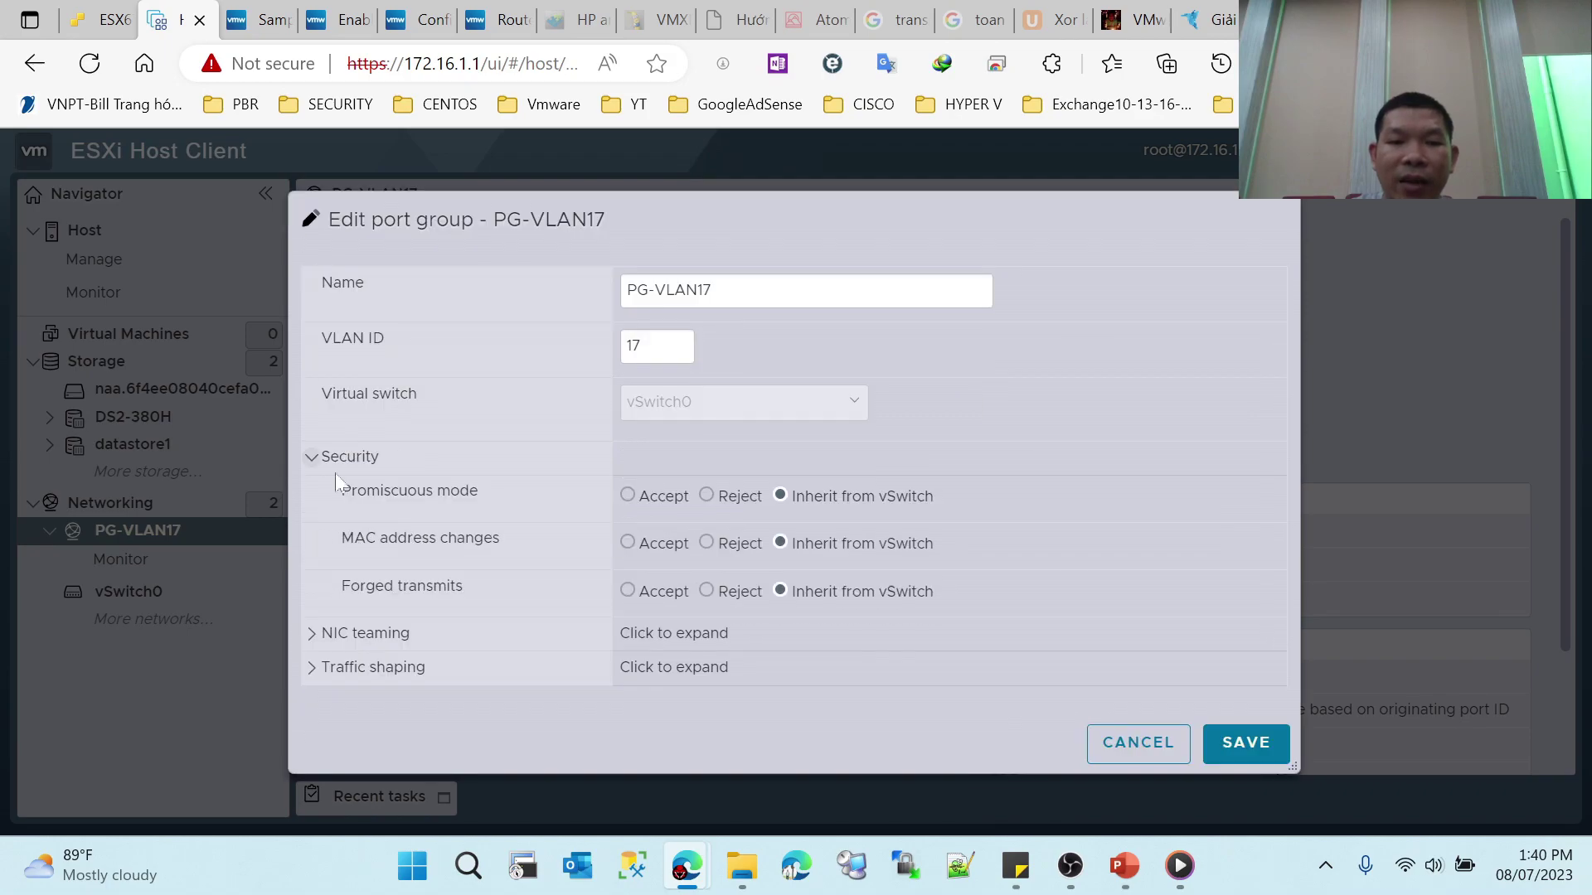
left_click(331, 457)
left_click(1140, 673)
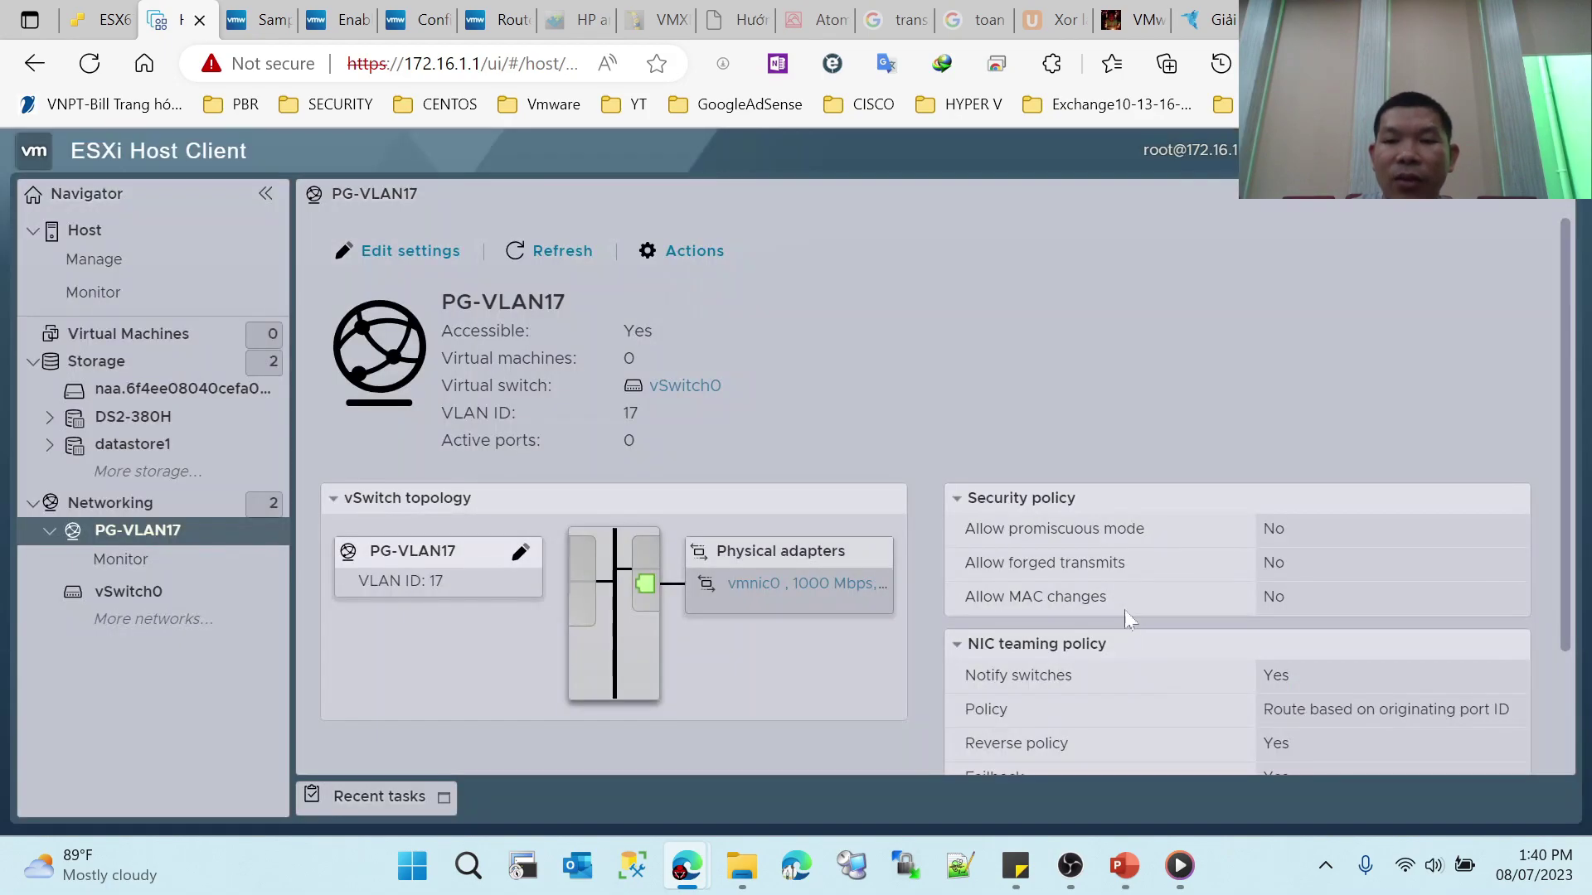
Step: Show HOSTESXI01's three port groups, starting a new port group but cancelling it at VLAN ID
scroll(1086, 609, "down", 3)
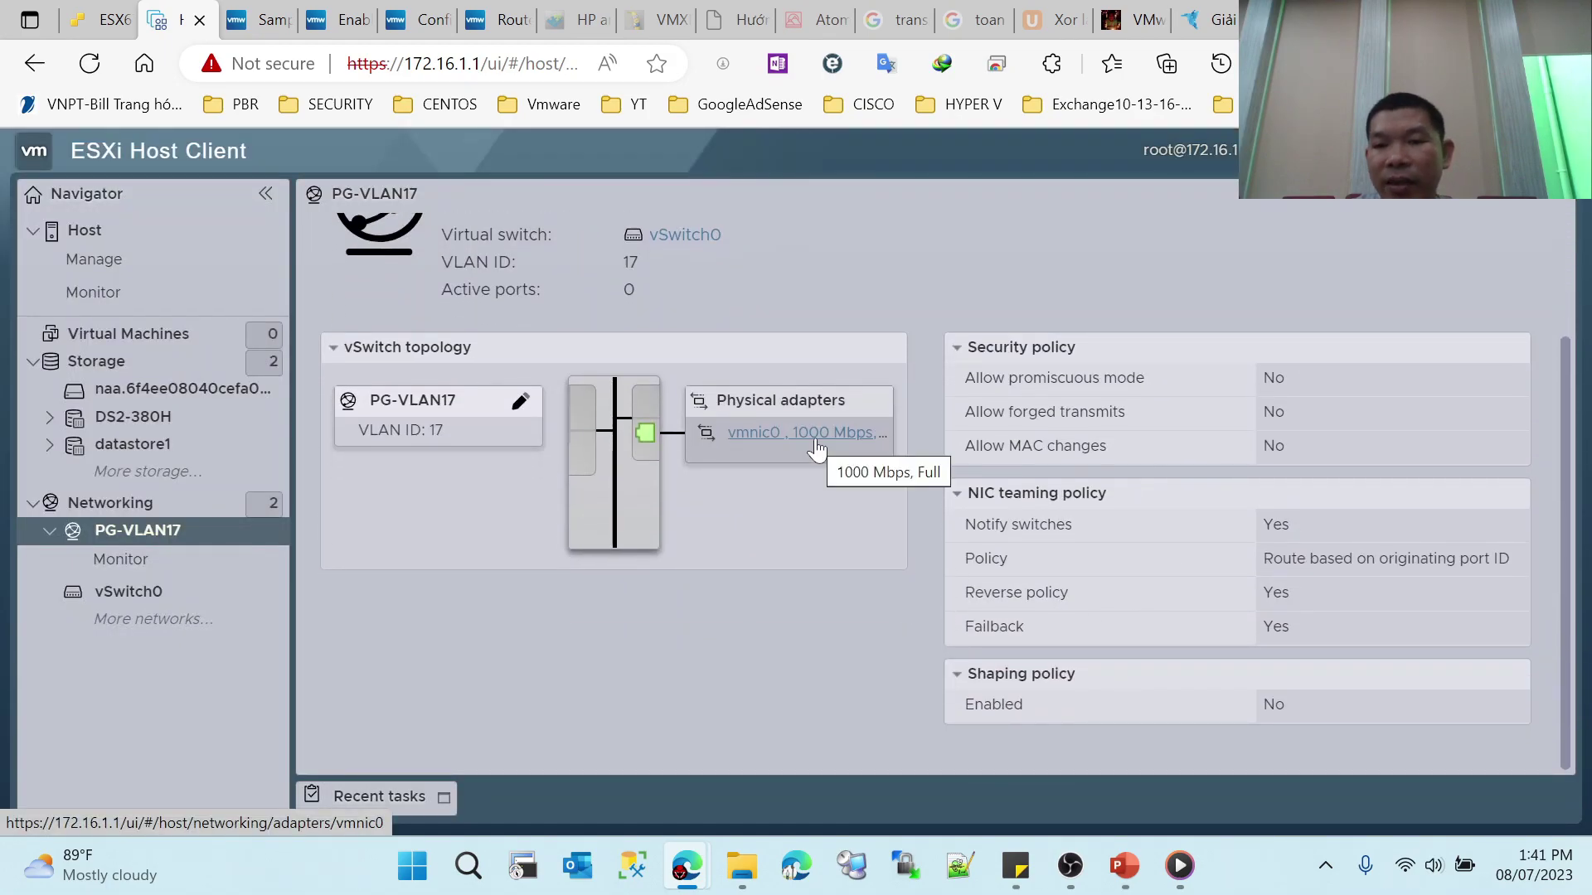
scroll(1191, 514, "up", 3)
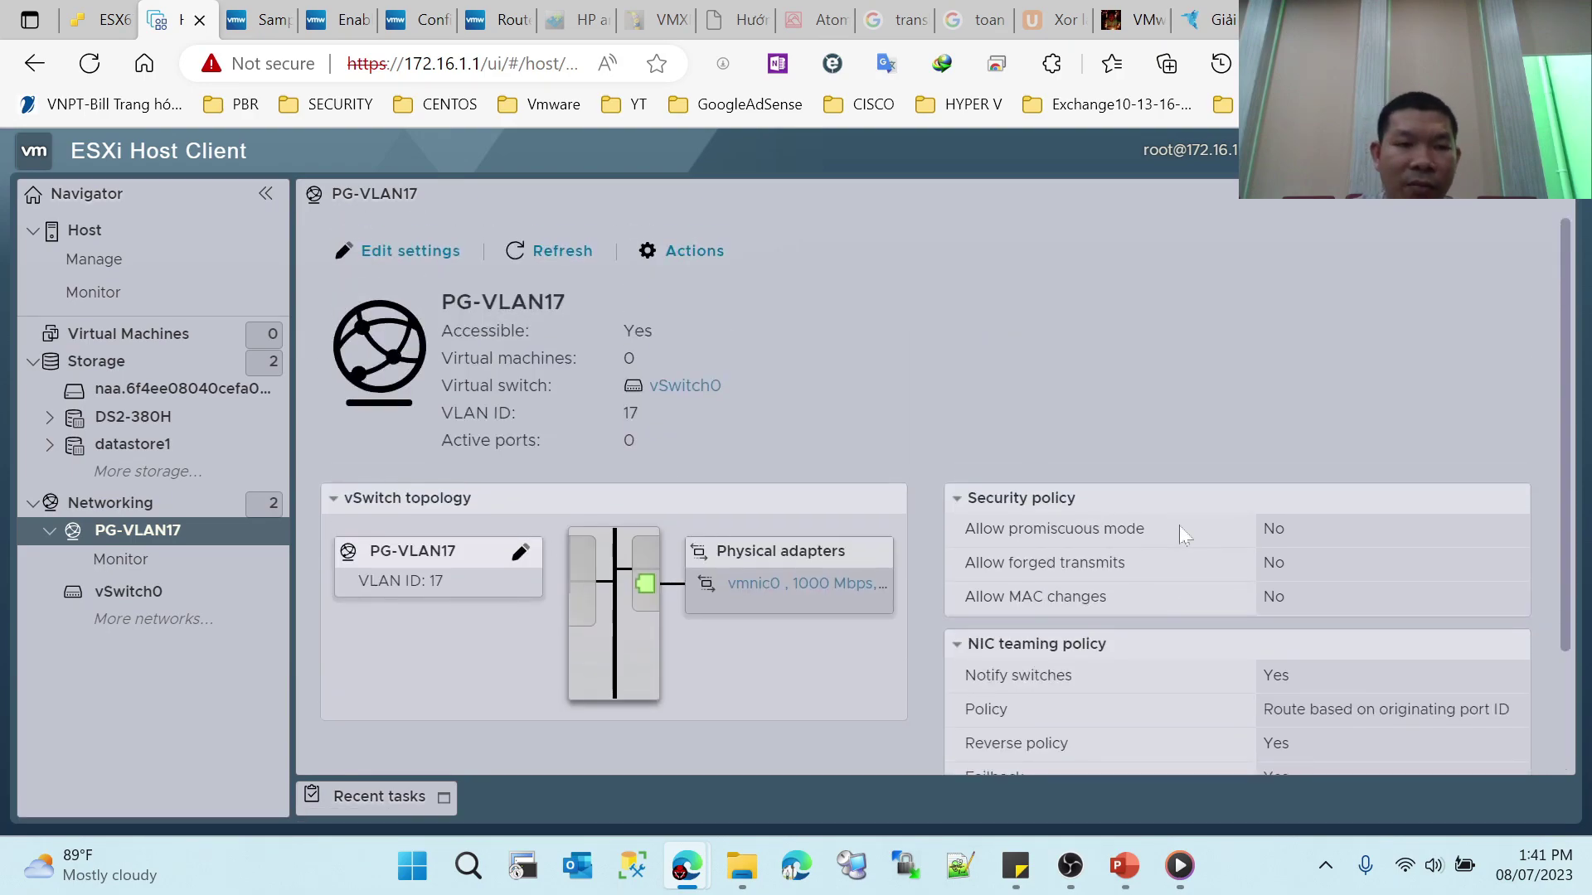
left_click(111, 504)
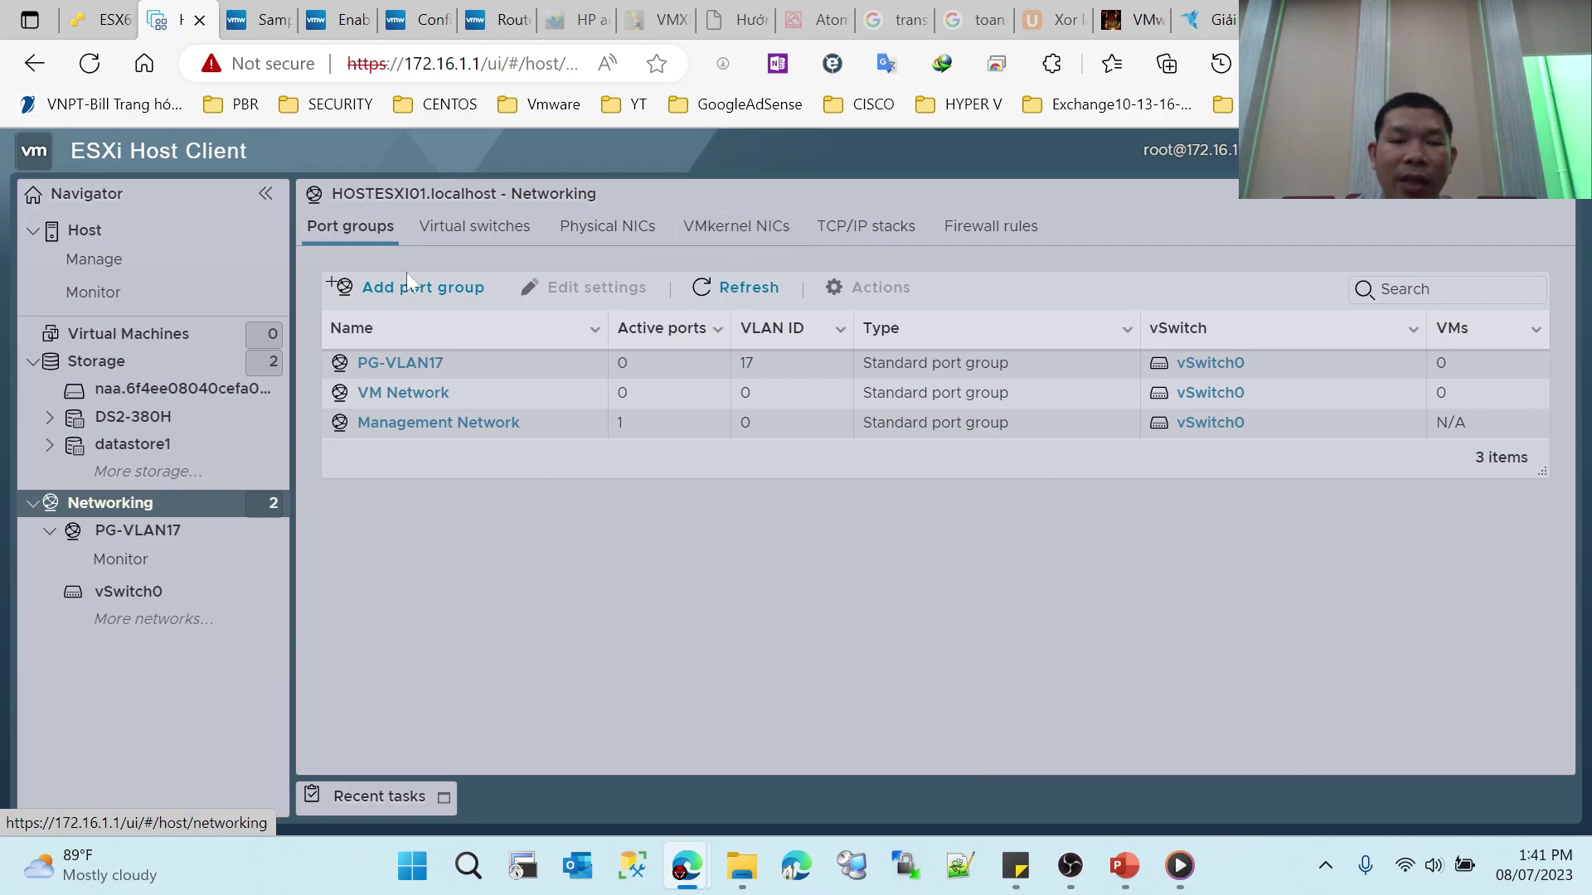
left_click(431, 287)
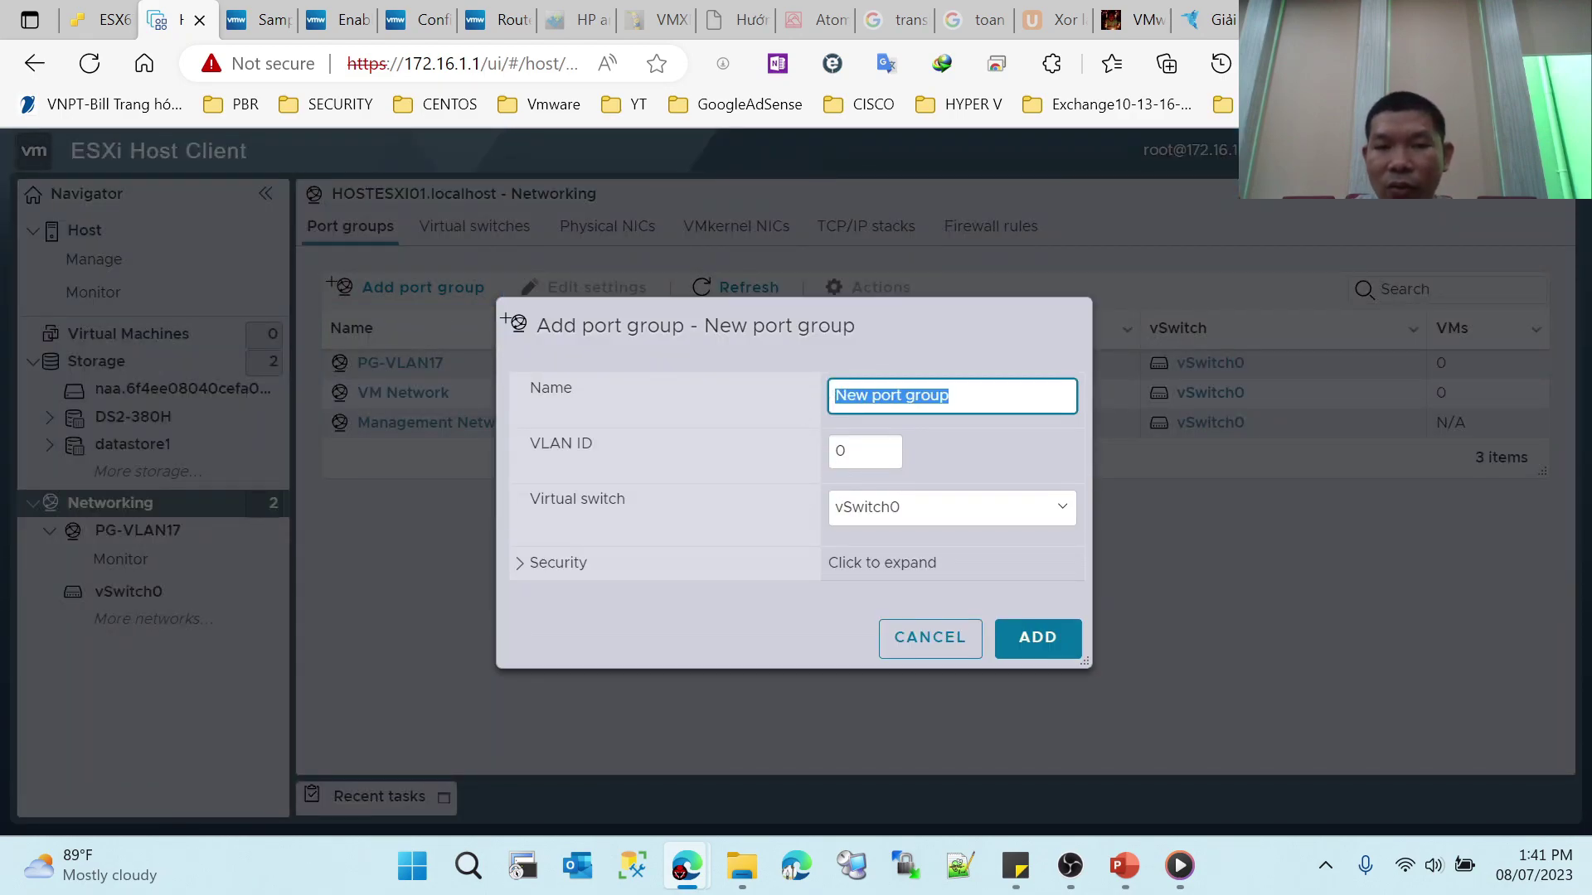
key("Tab")
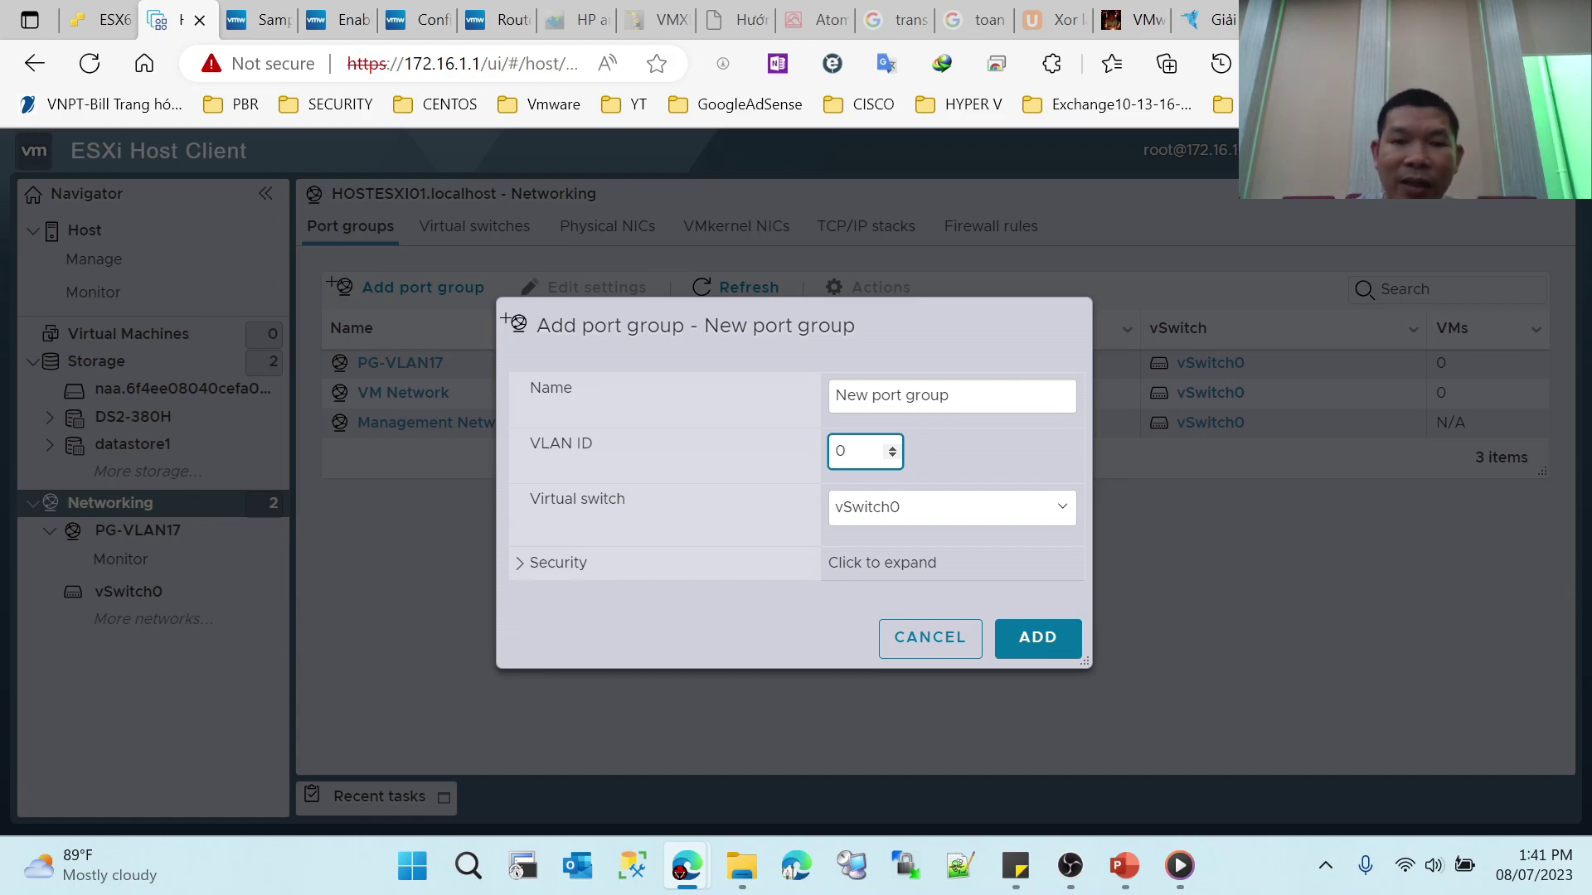
left_click(932, 641)
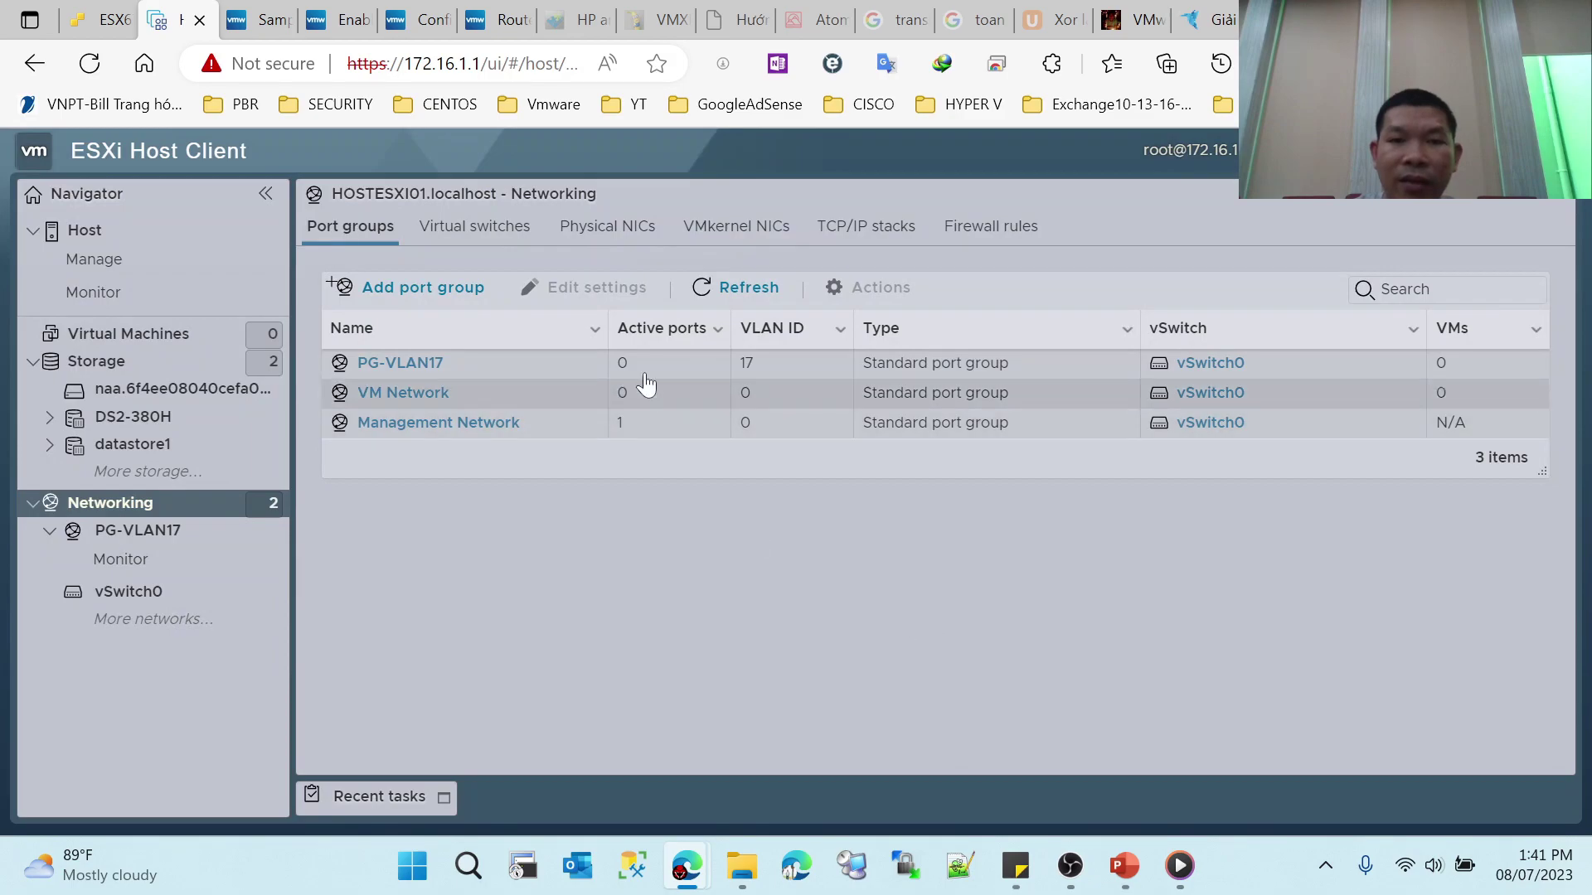
Step: List the host's VMkernel NICs and open the vmk0 details page
left_click(725, 226)
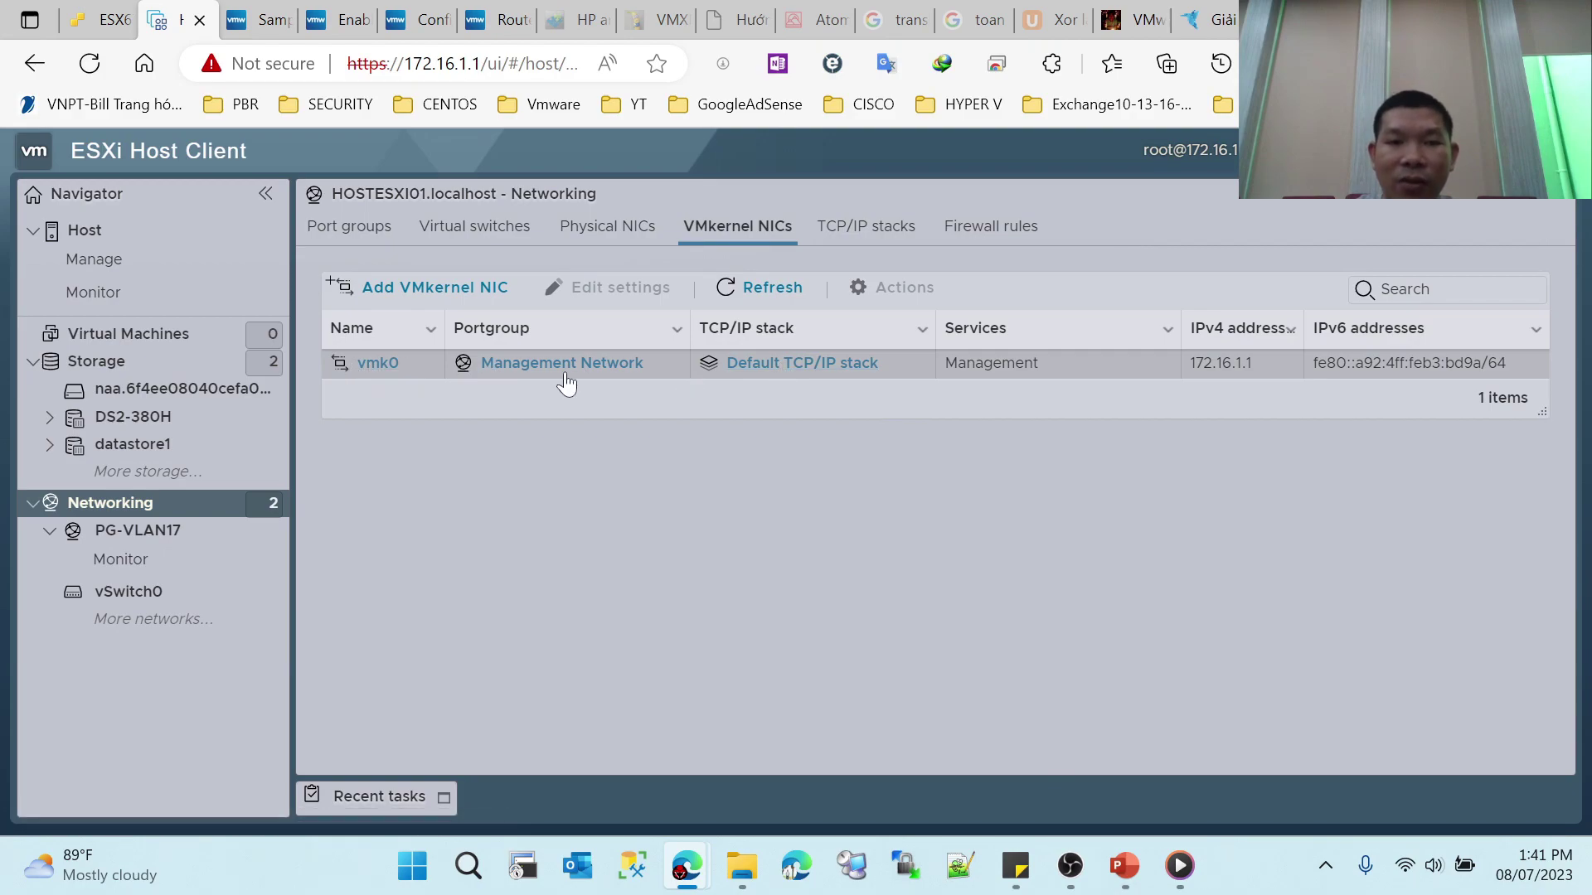
left_click(380, 365)
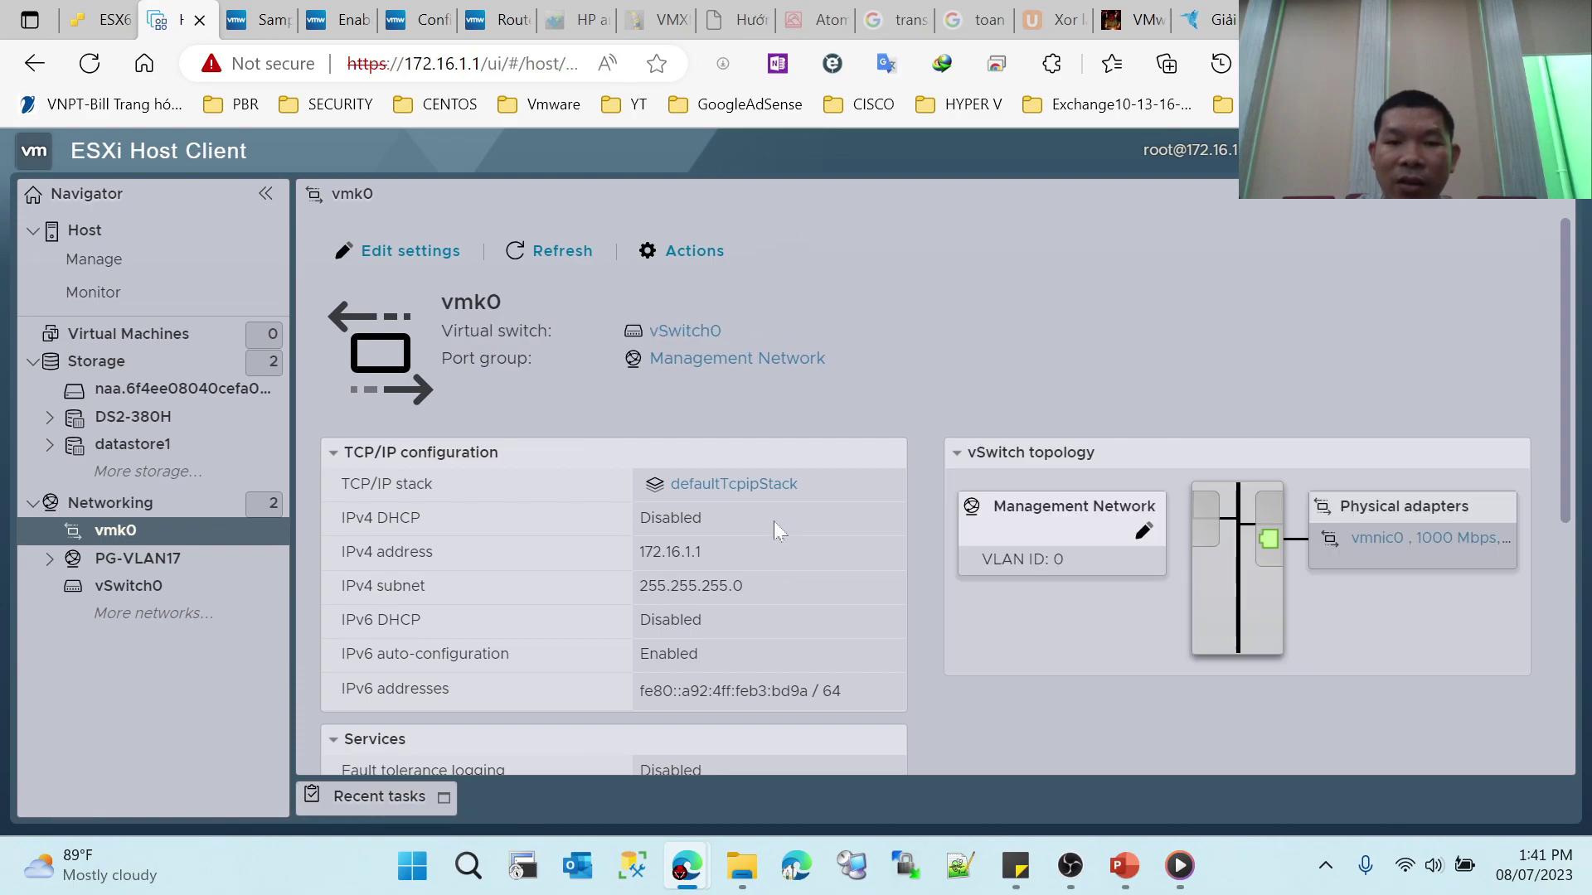
scroll(829, 576, "down", 3)
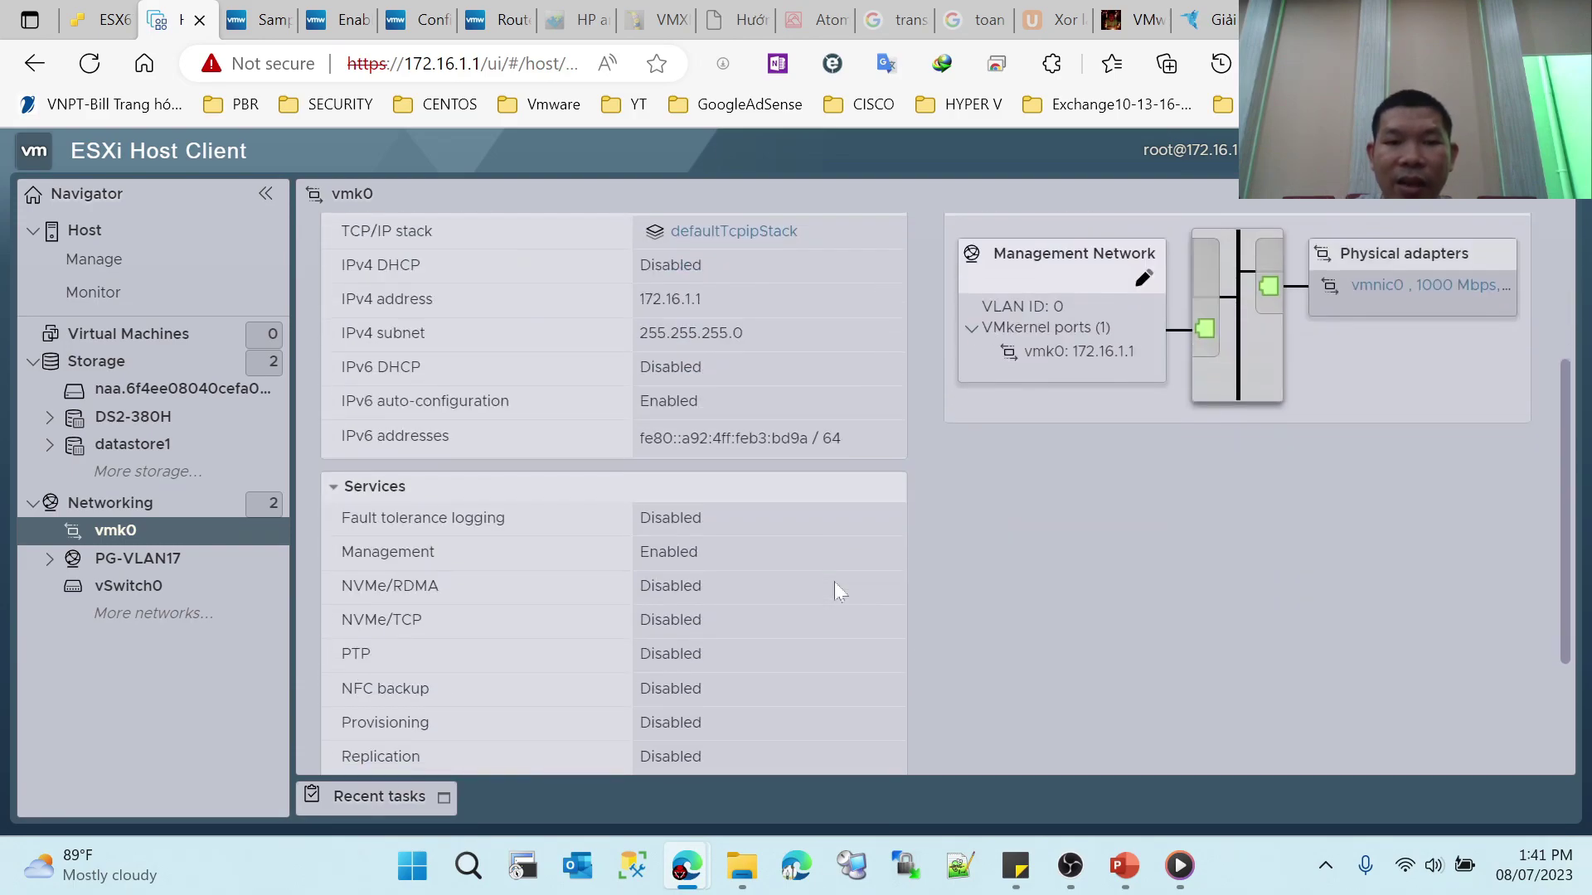
scroll(835, 583, "up", 1)
scroll(763, 597, "down", 3)
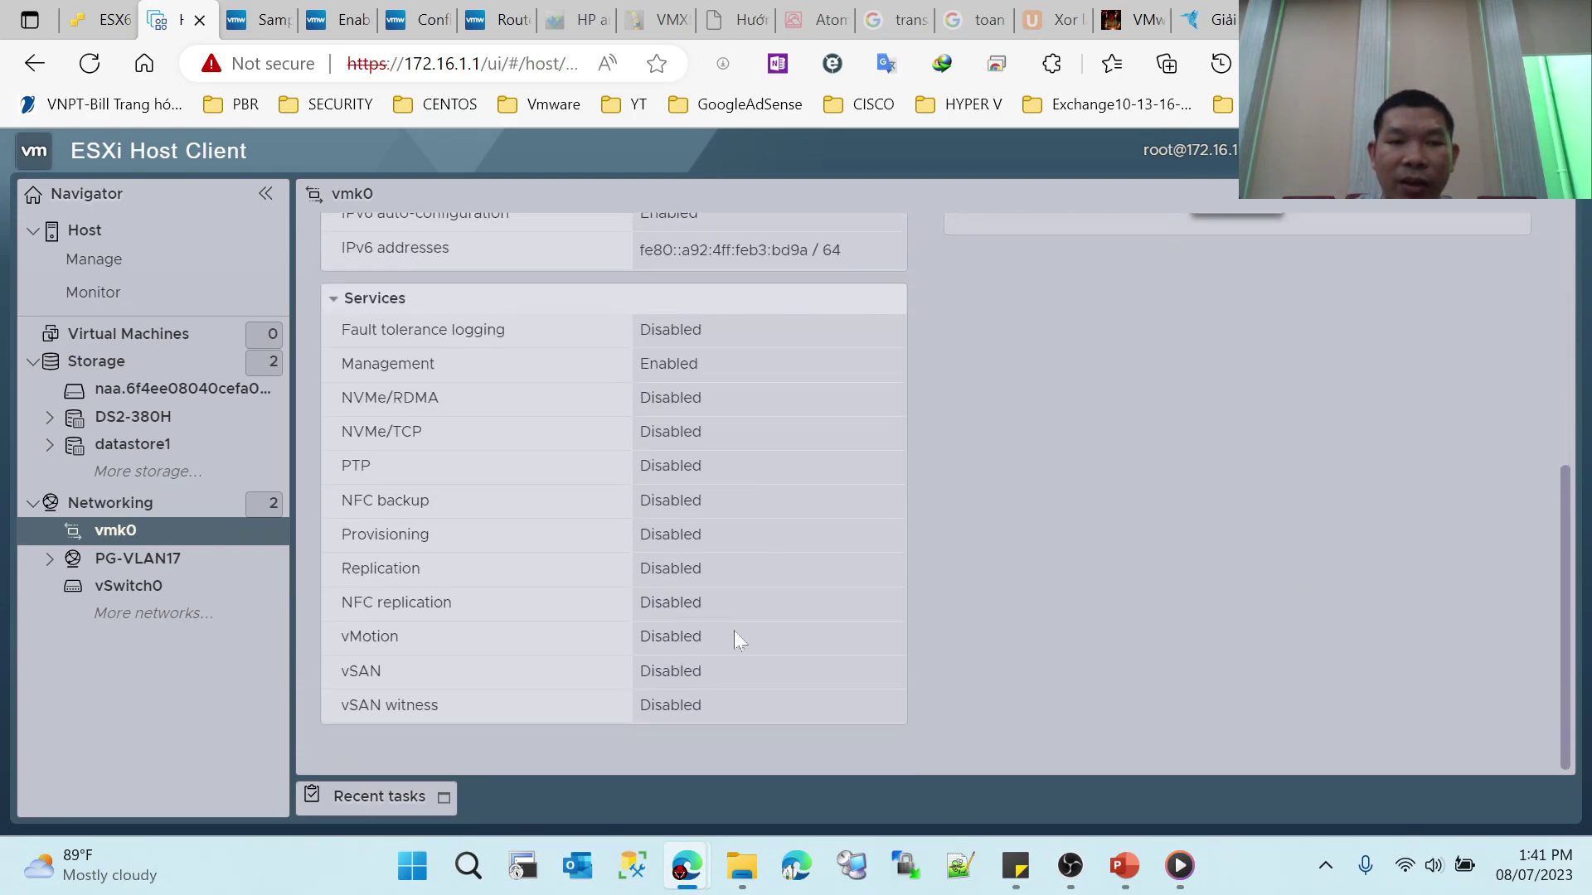
scroll(738, 622, "up", 1)
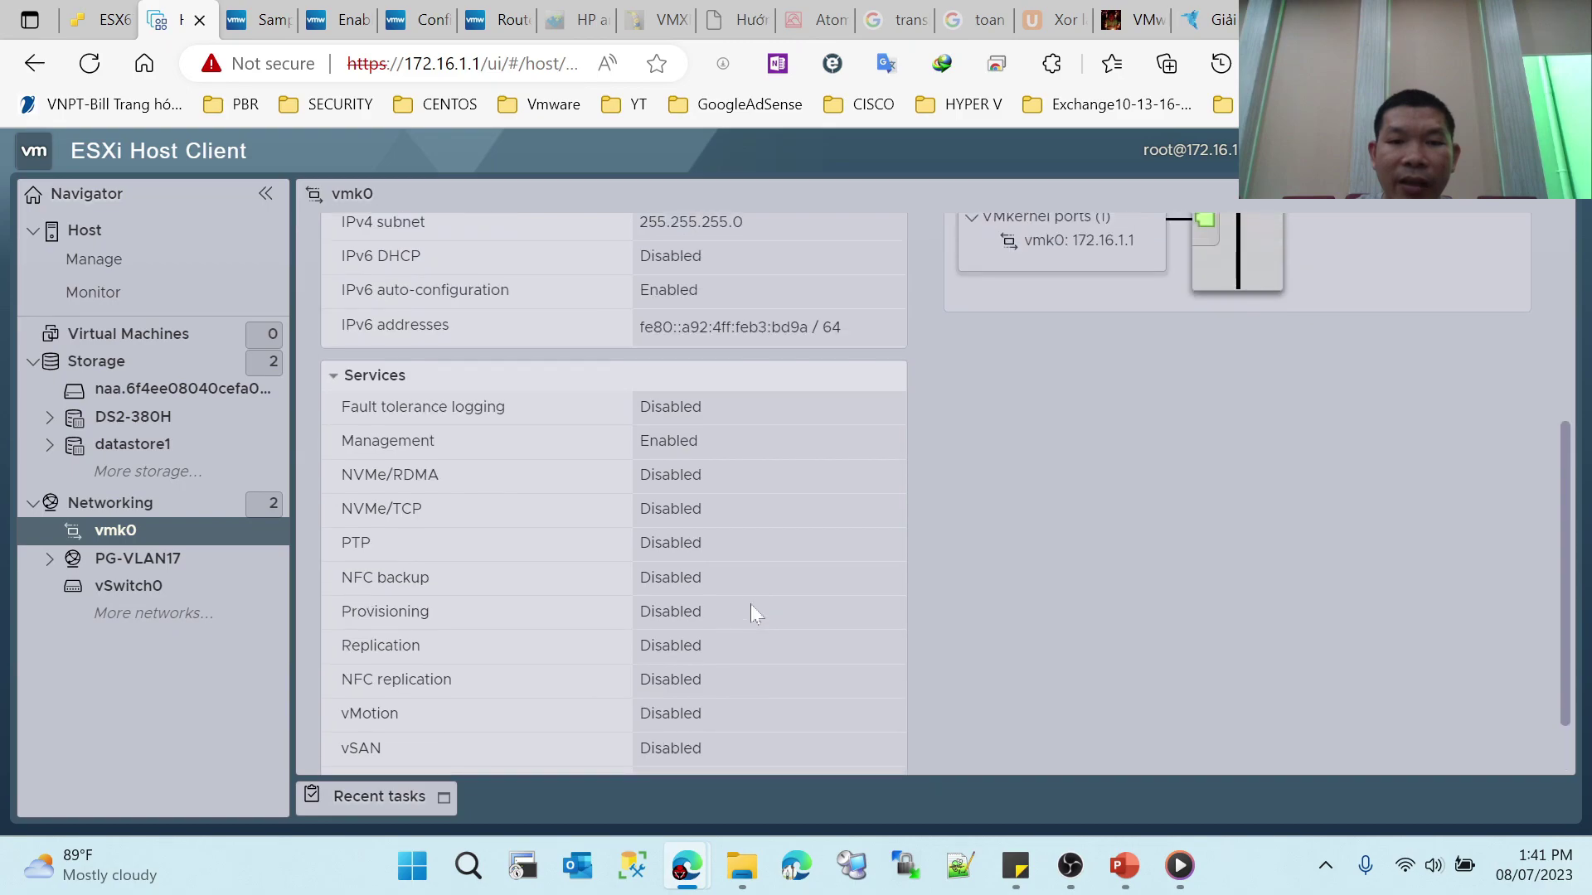
Step: Point out vmk0's services: Management, Fault tolerance logging, NVMe/TCP, NFC backup, Provisioning, NFC replication
double_click(444, 447)
left_click(340, 419)
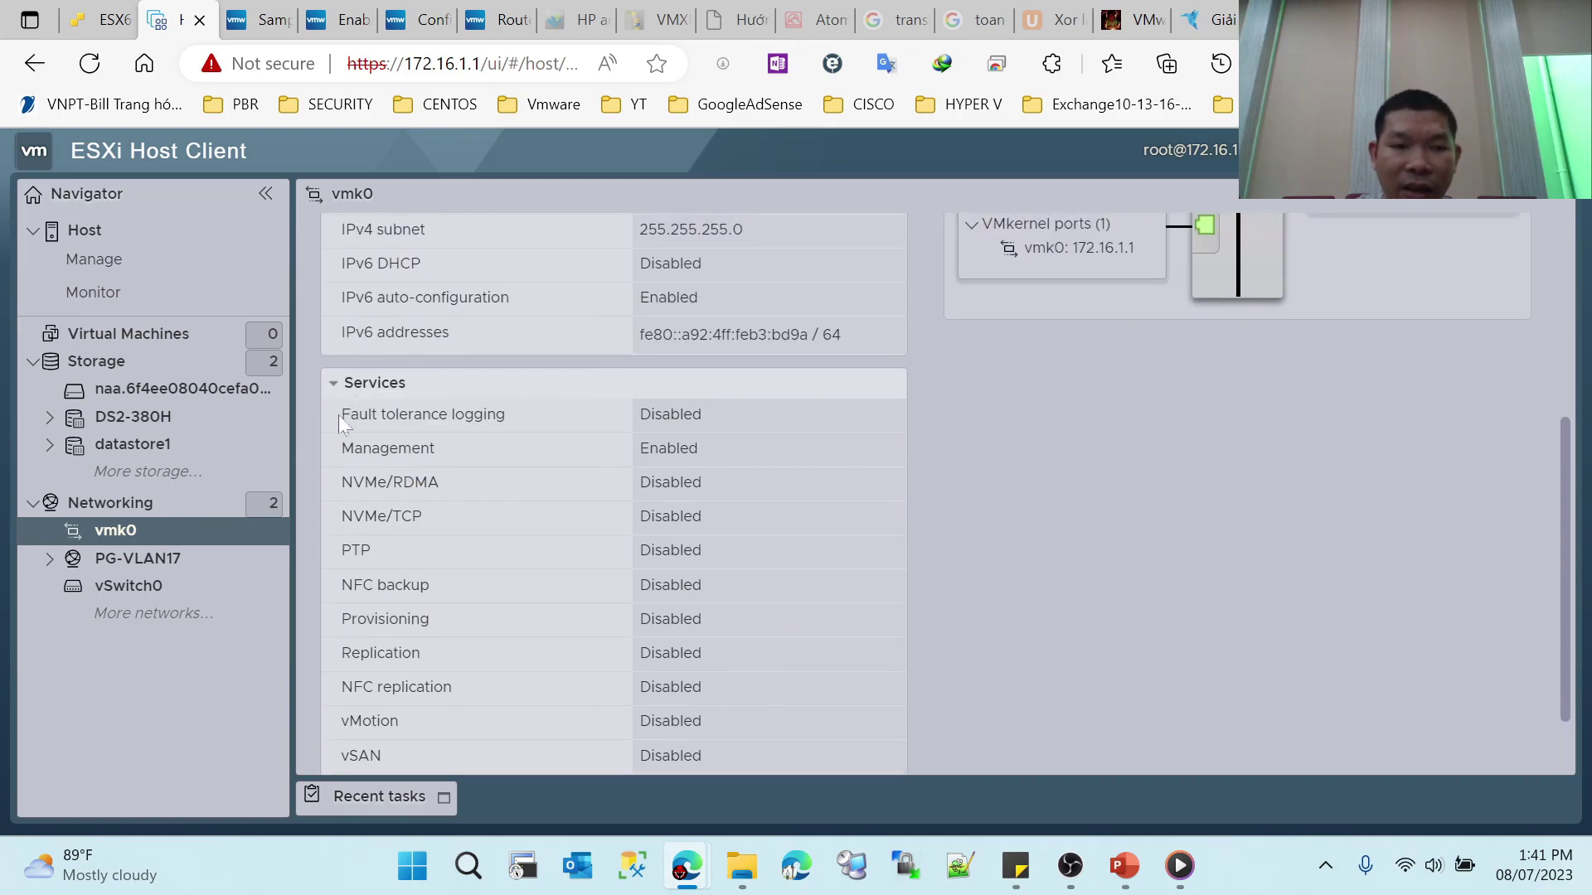
left_click(411, 484)
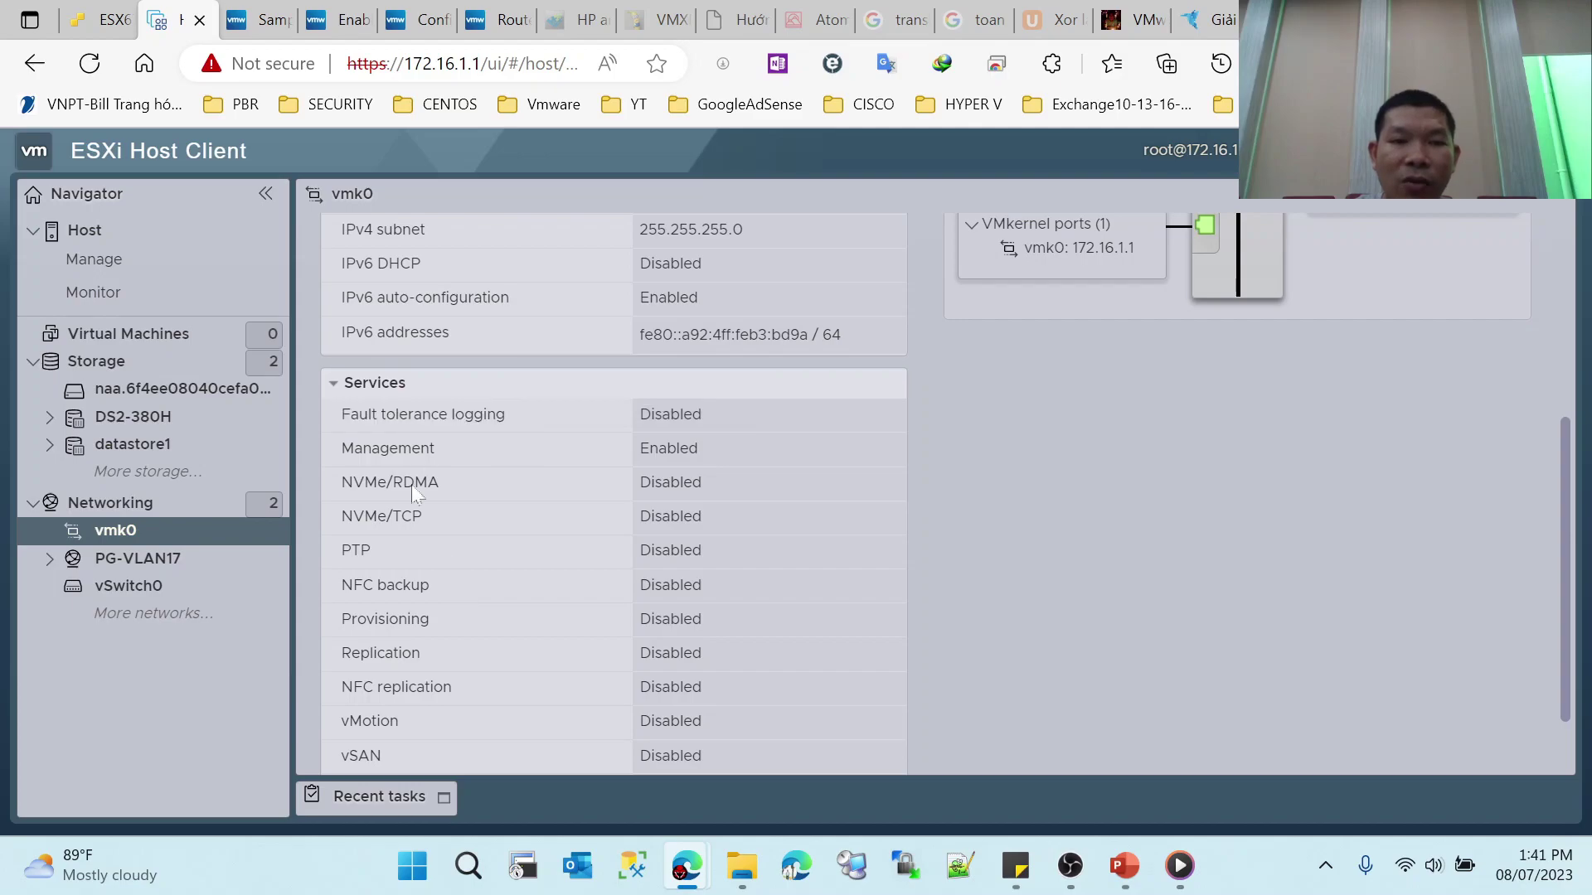
left_click_drag(359, 414, 599, 431)
left_click_drag(370, 448, 436, 448)
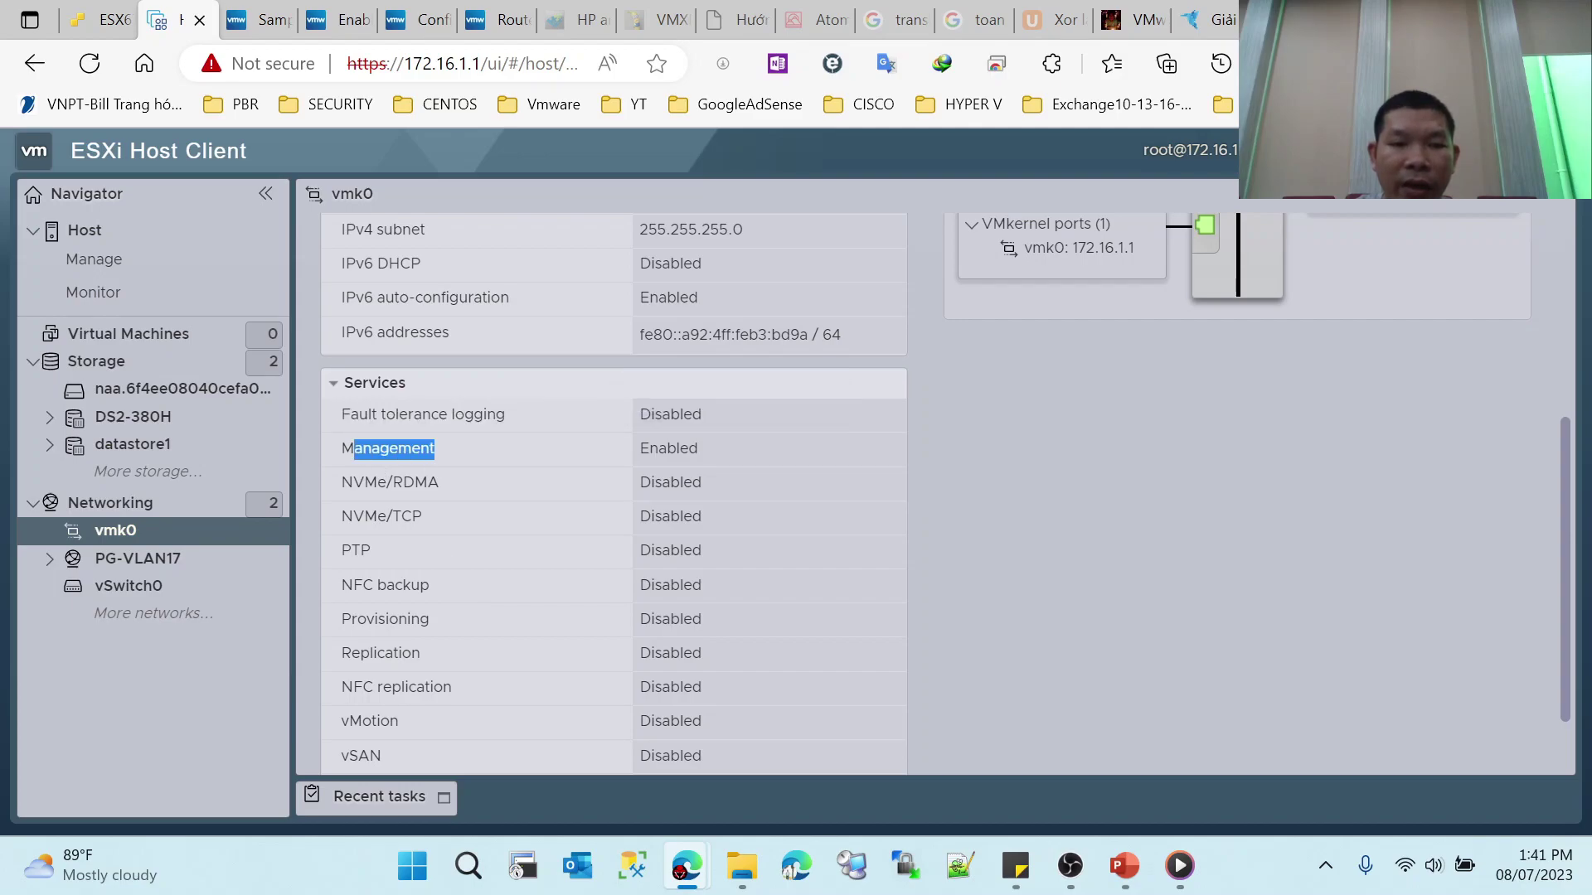
left_click(431, 472)
left_click_drag(354, 516, 423, 516)
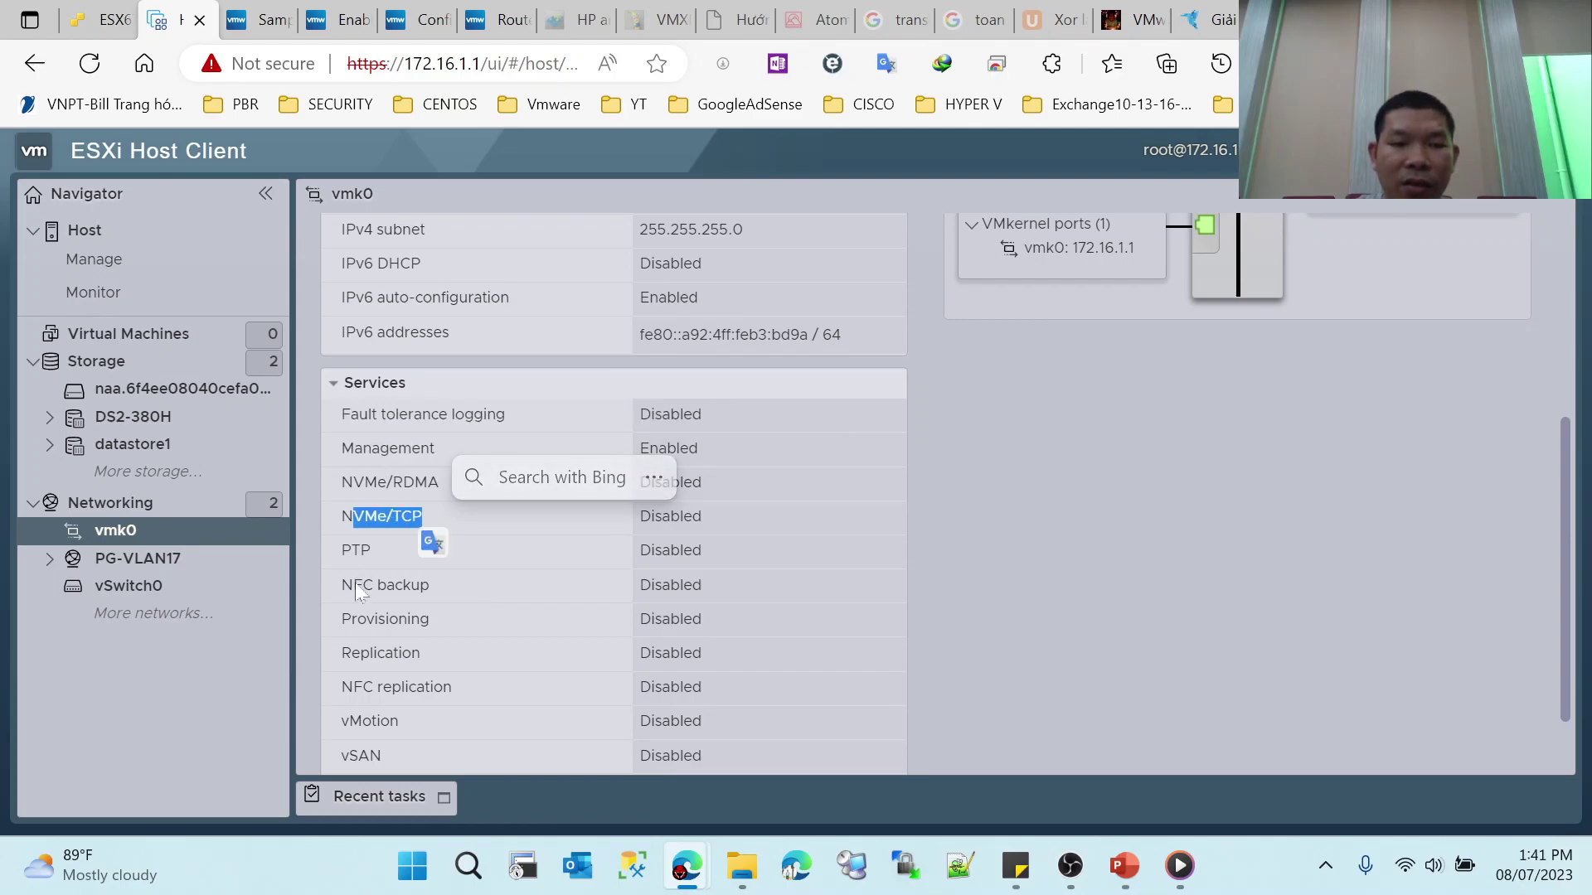
left_click_drag(354, 585, 429, 618)
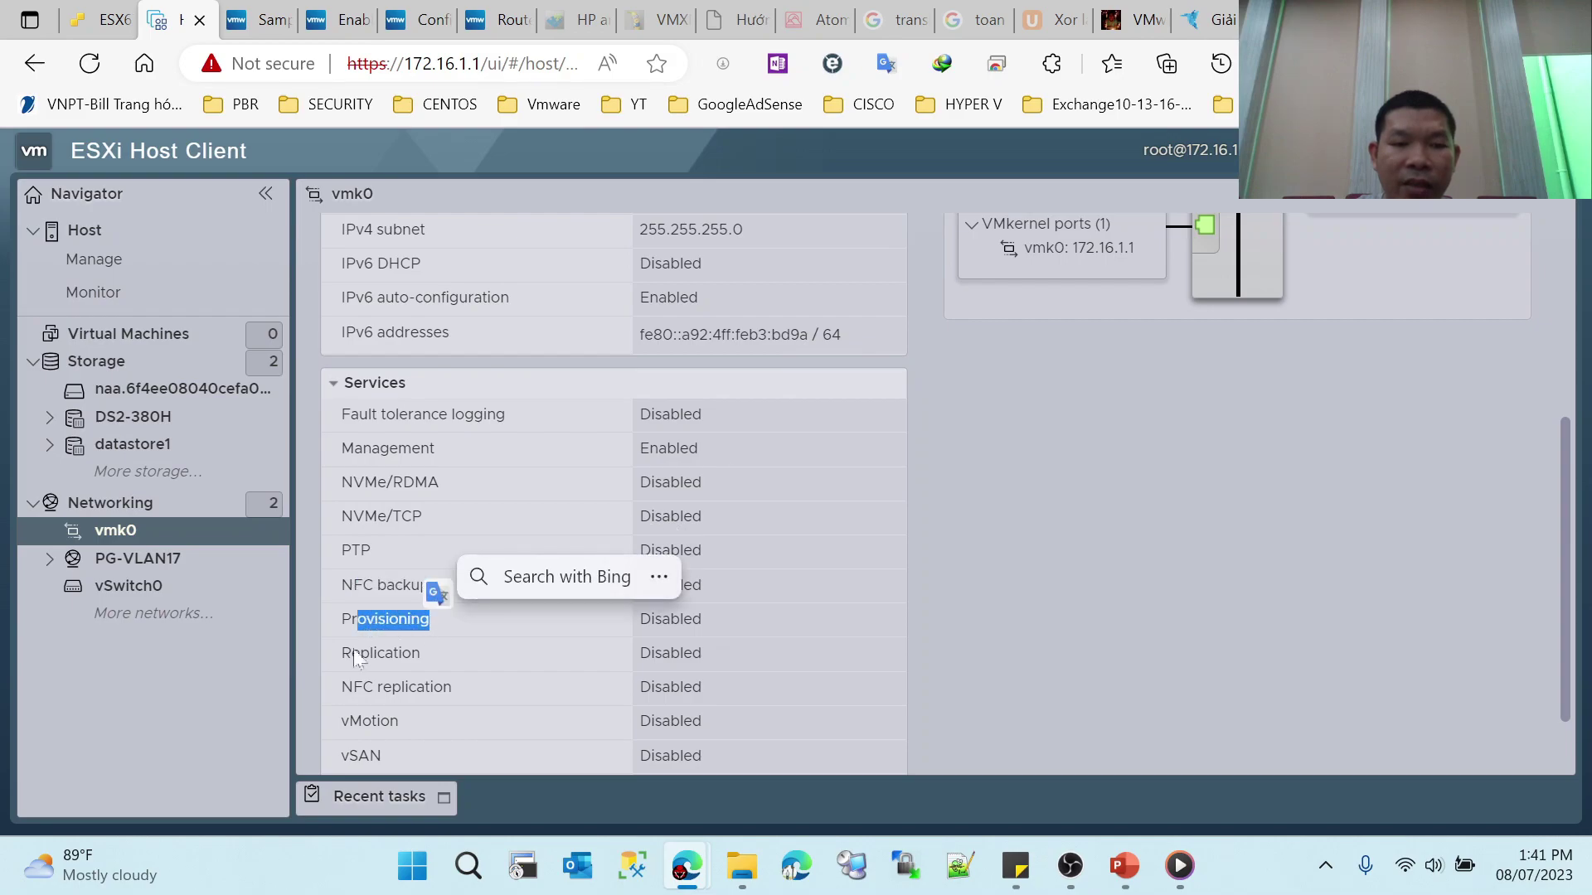
left_click(335, 649)
left_click_drag(354, 686, 399, 721)
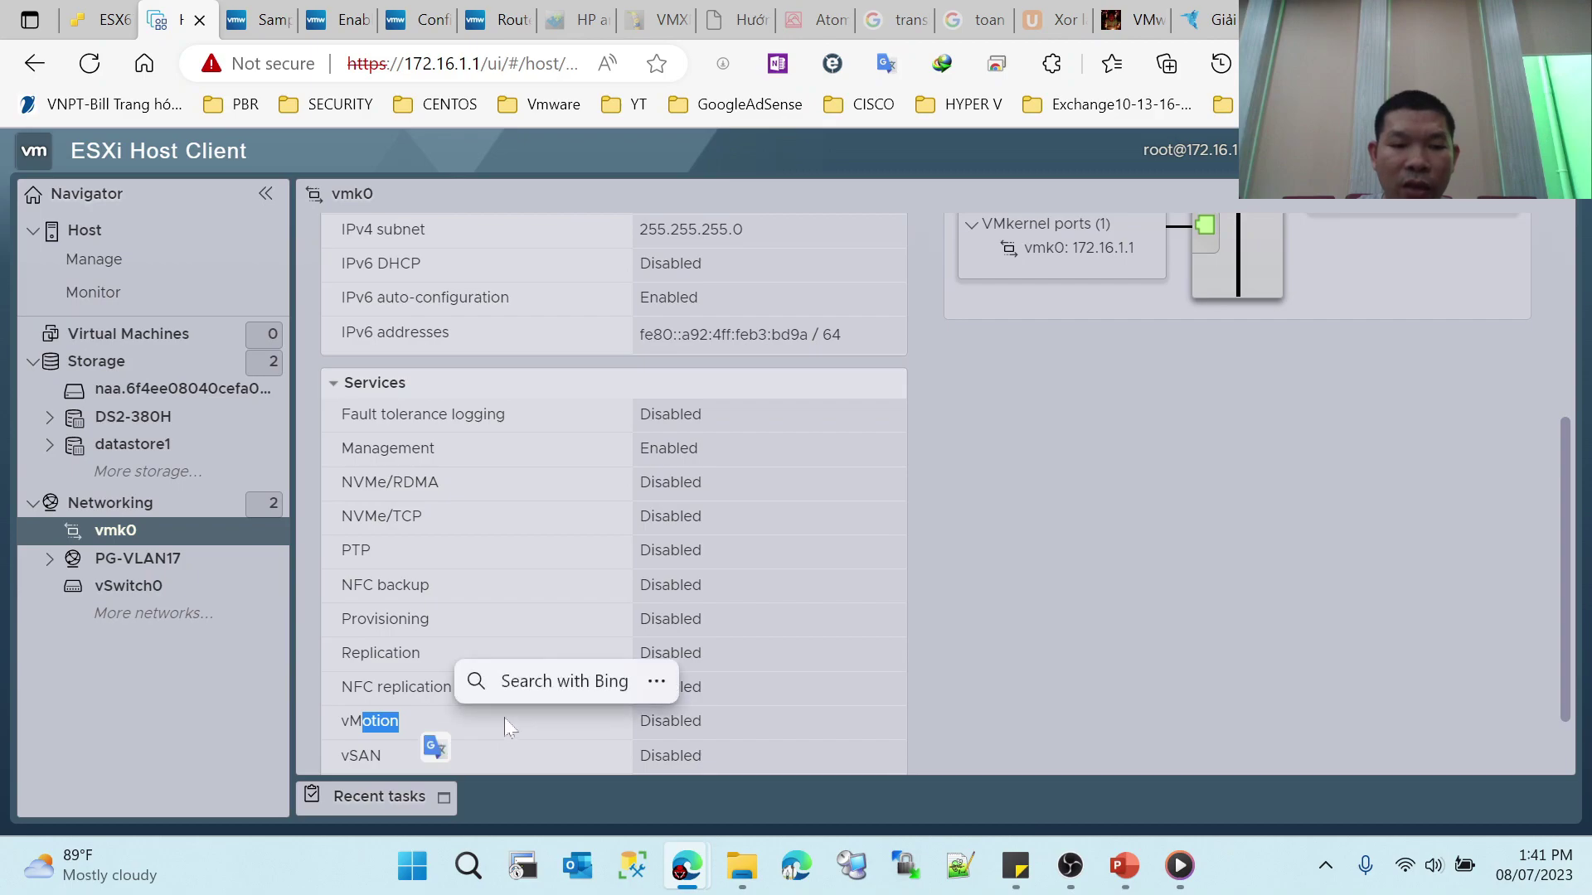
Step: Highlight the whole vmk0 services list, showing only Management enabled
scroll(504, 718, "down", 1)
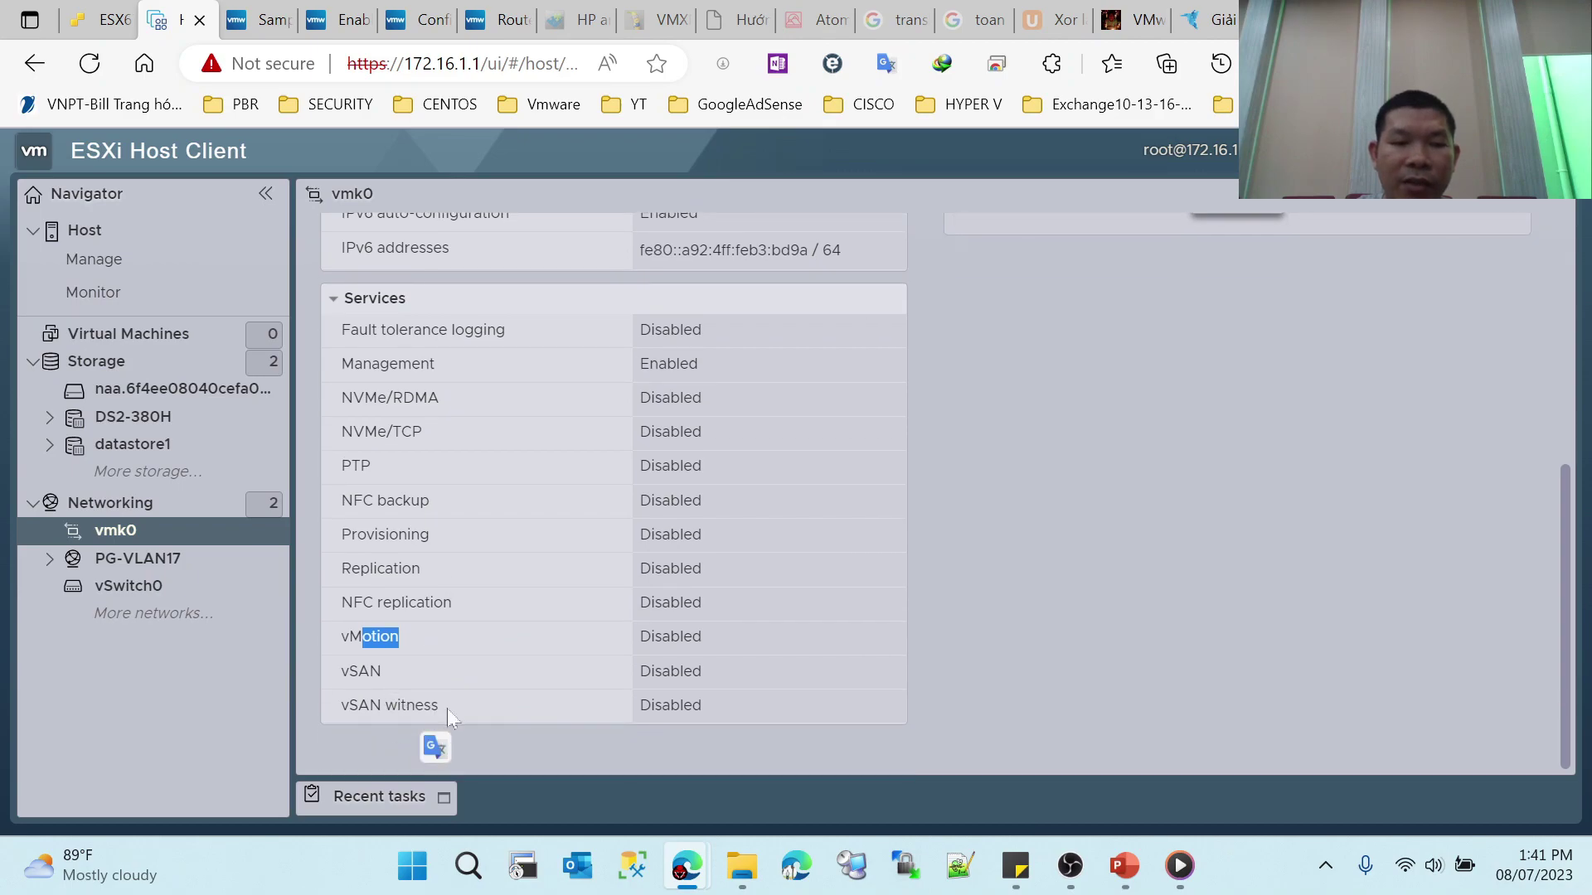
left_click(500, 353)
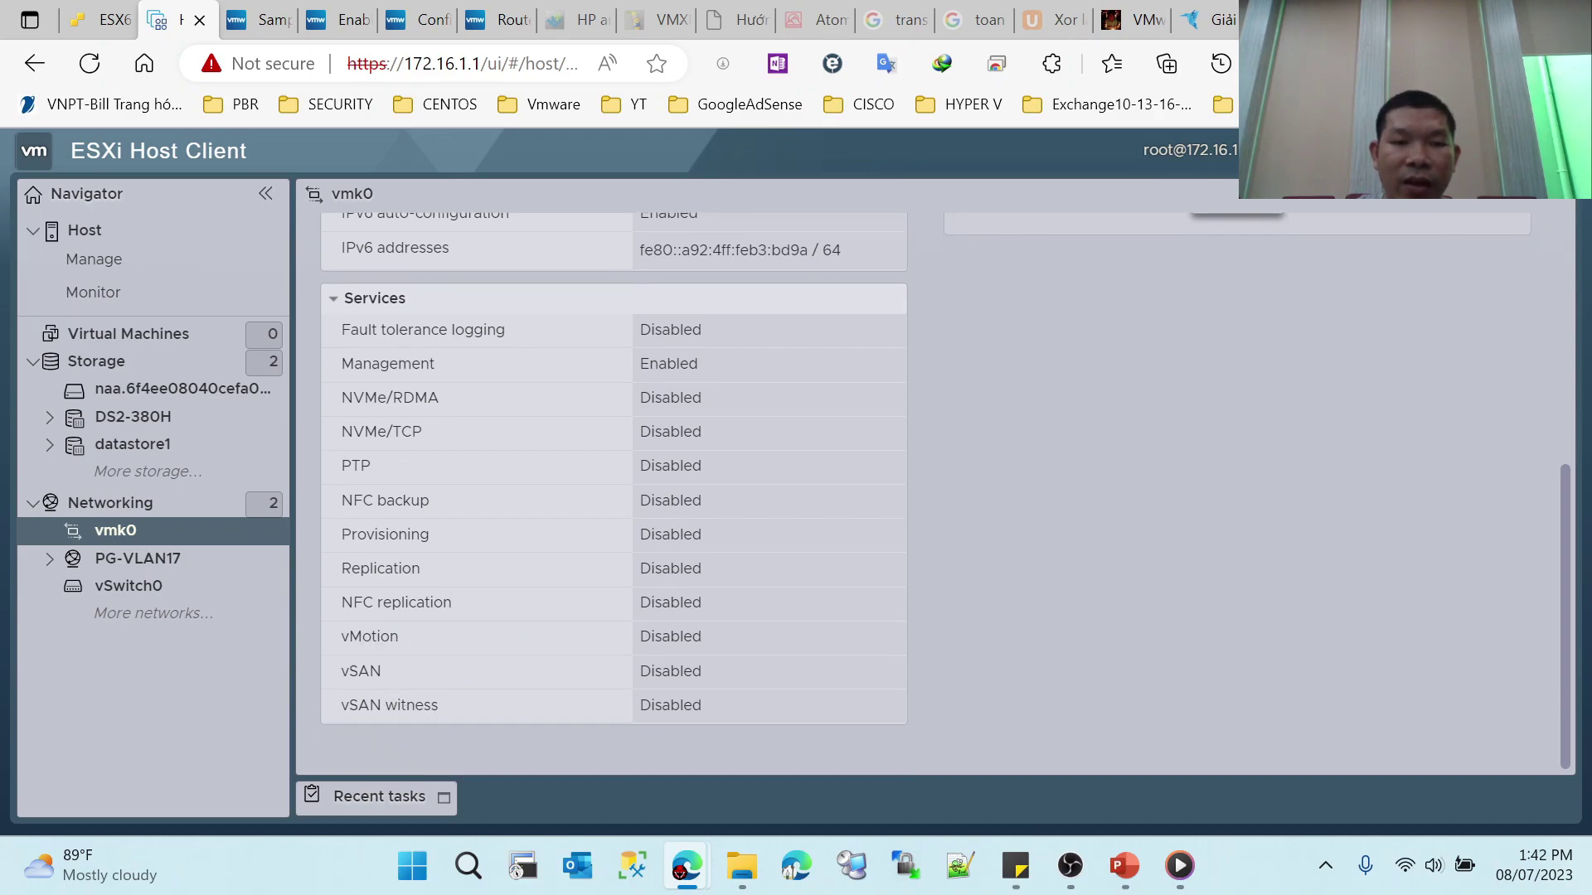
left_click_drag(350, 329, 740, 709)
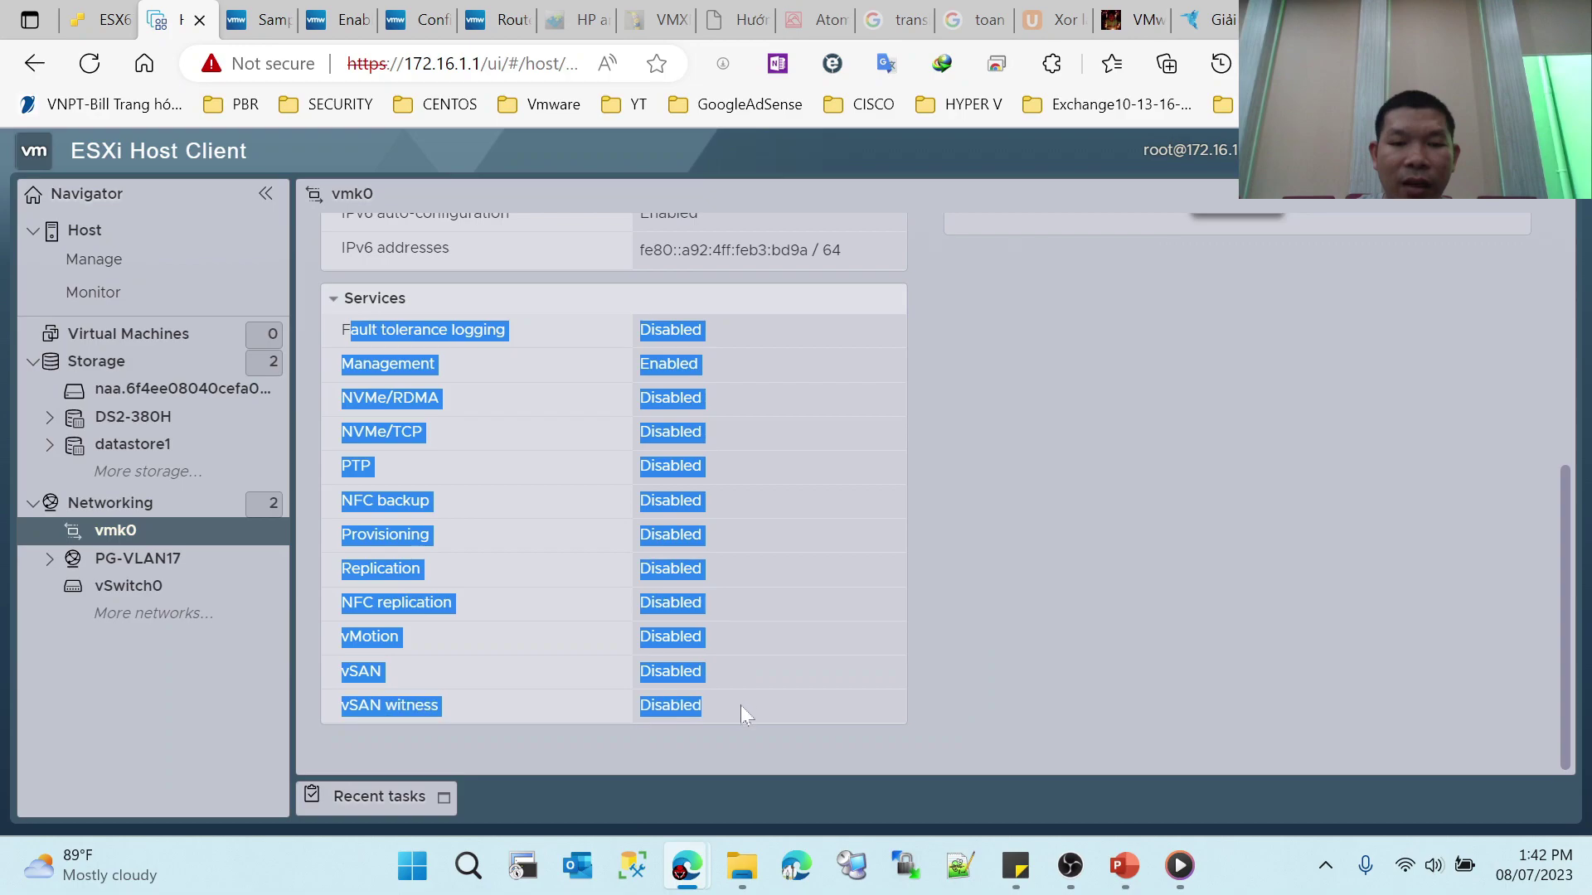
left_click(684, 549)
scroll(582, 524, "up", 1)
scroll(582, 526, "down", 1)
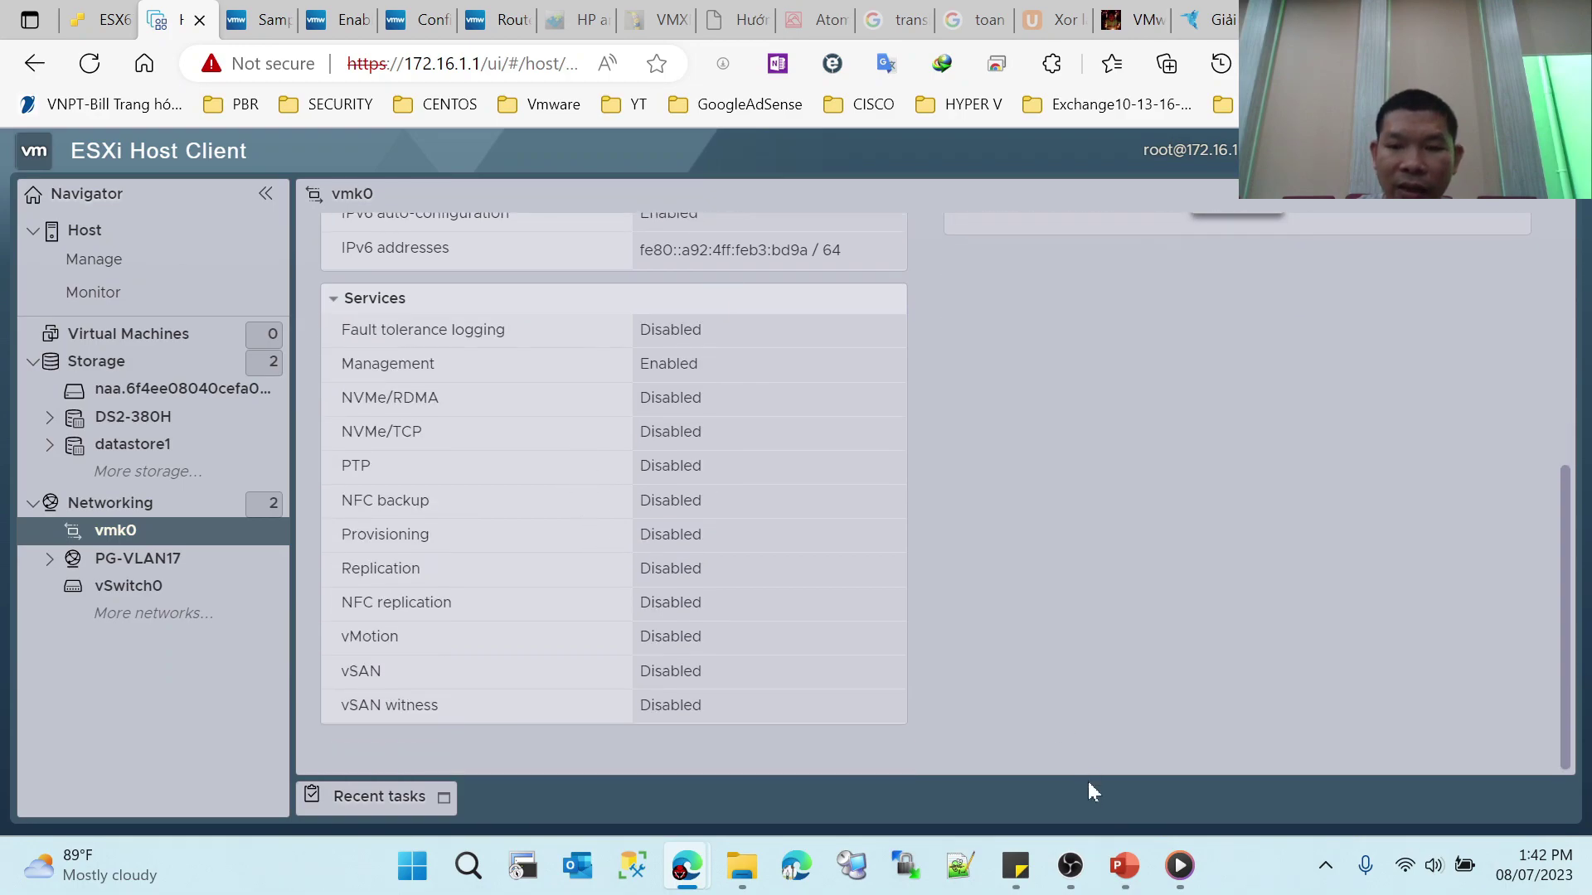
Step: Advance the PowerPoint slide show three slides to Virtual Switch Connections, then leave it for the desktop
mouse_move(1124, 866)
left_click(1426, 730)
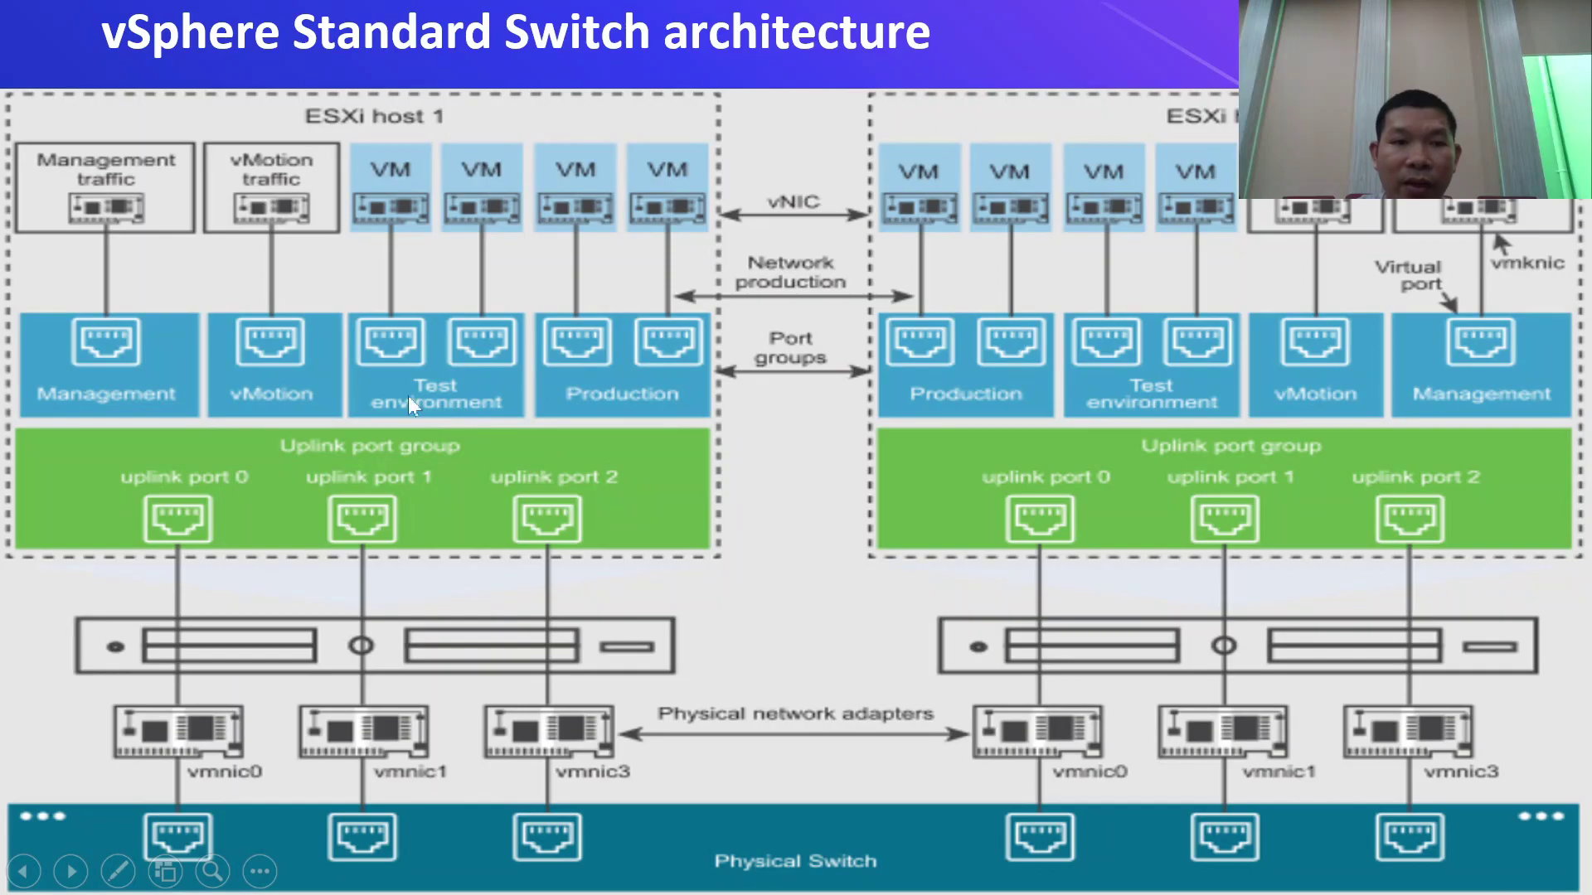
left_click(950, 504)
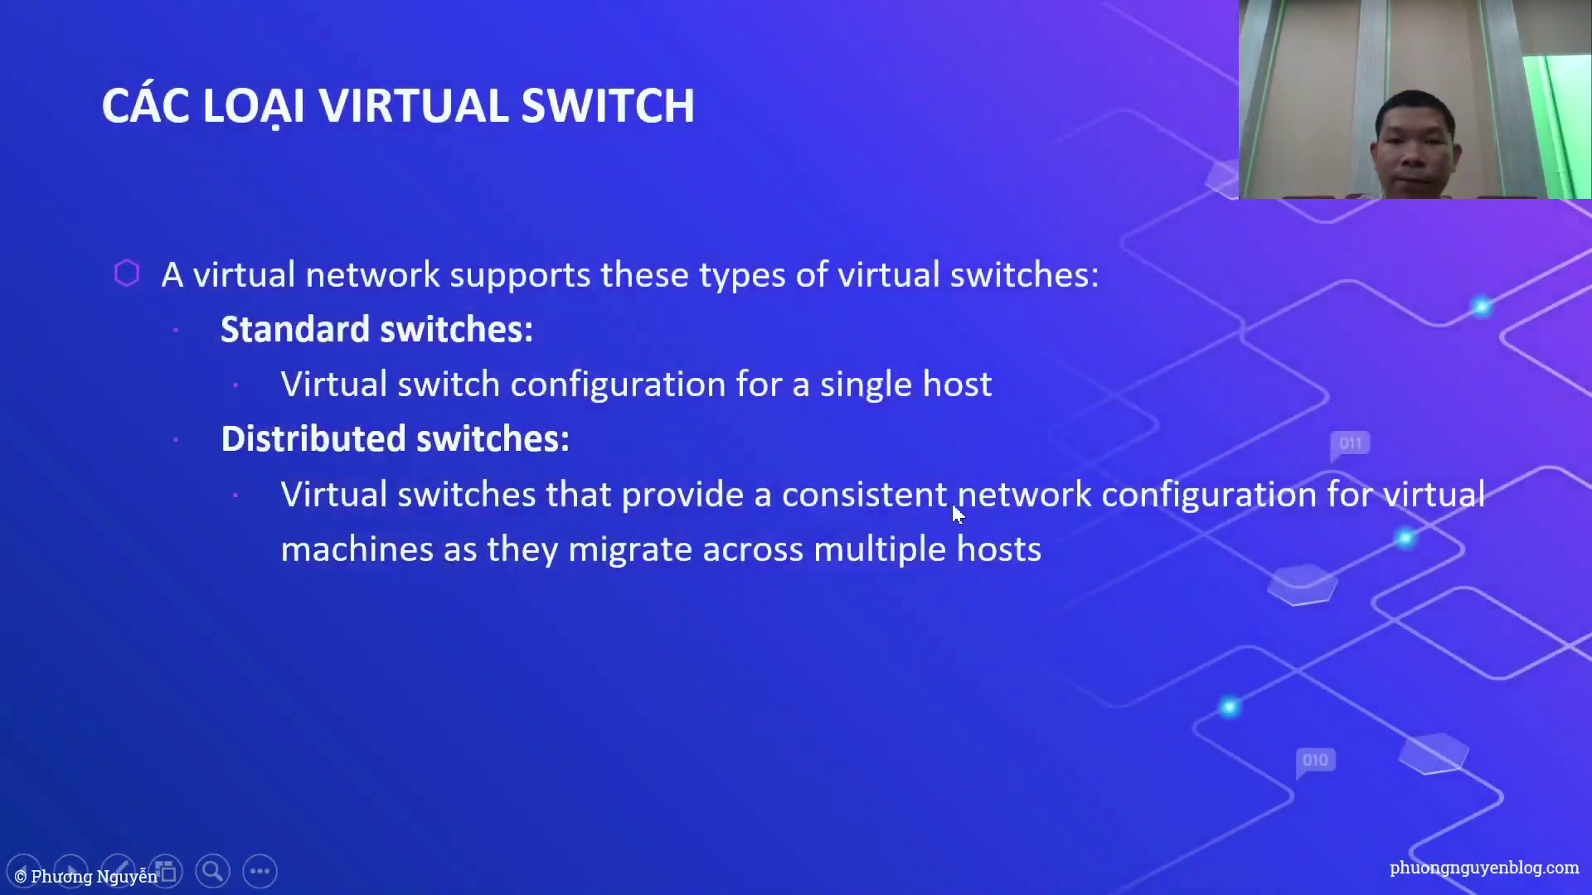
left_click(954, 506)
left_click(957, 513)
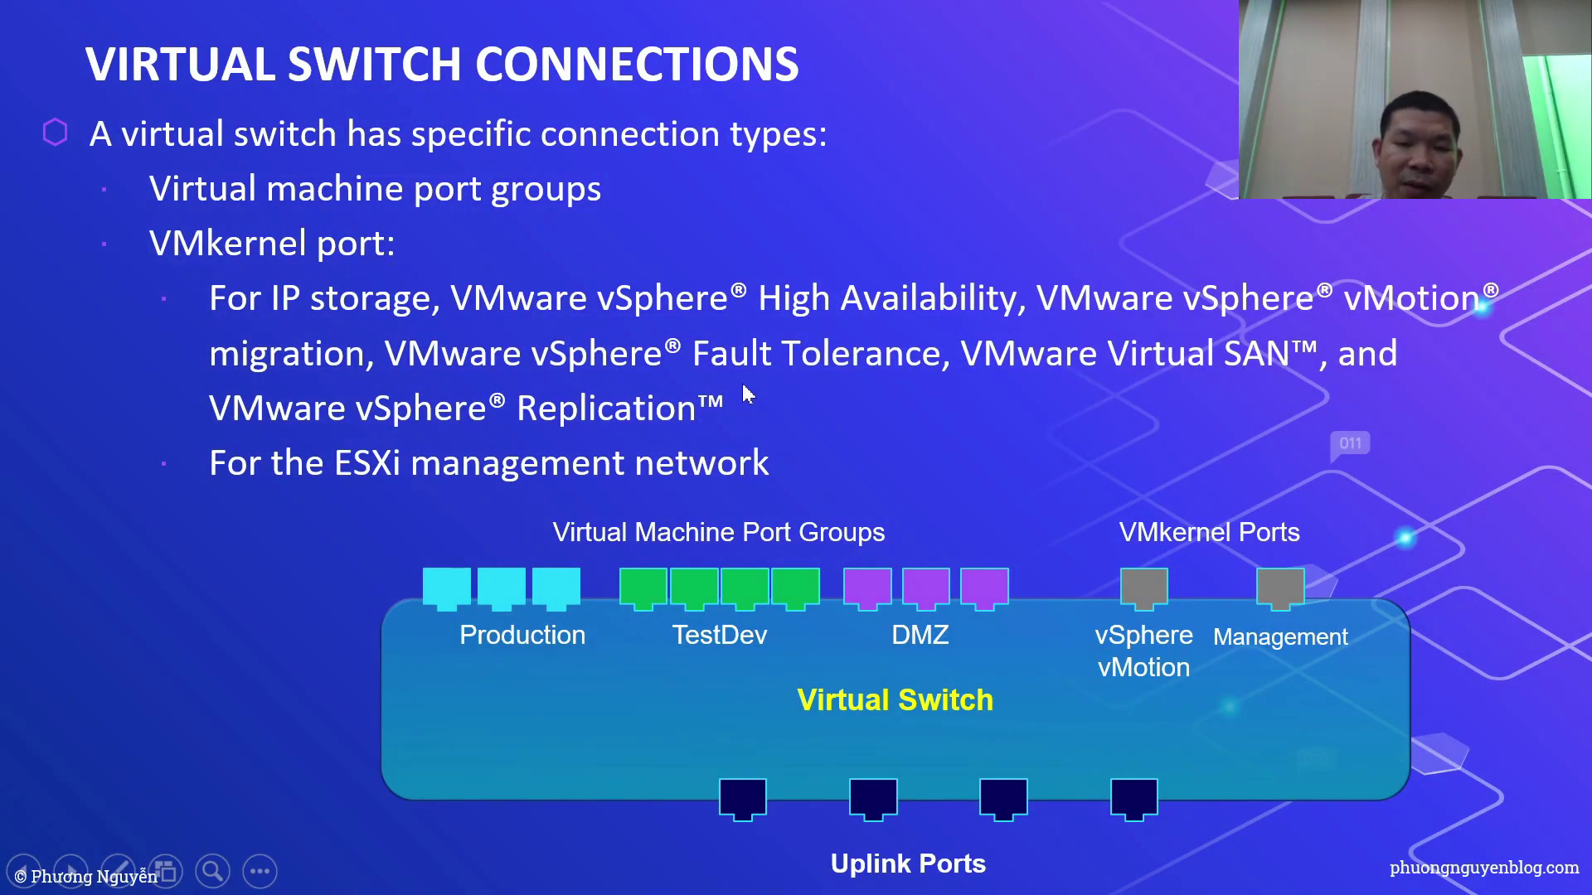
key("super+d")
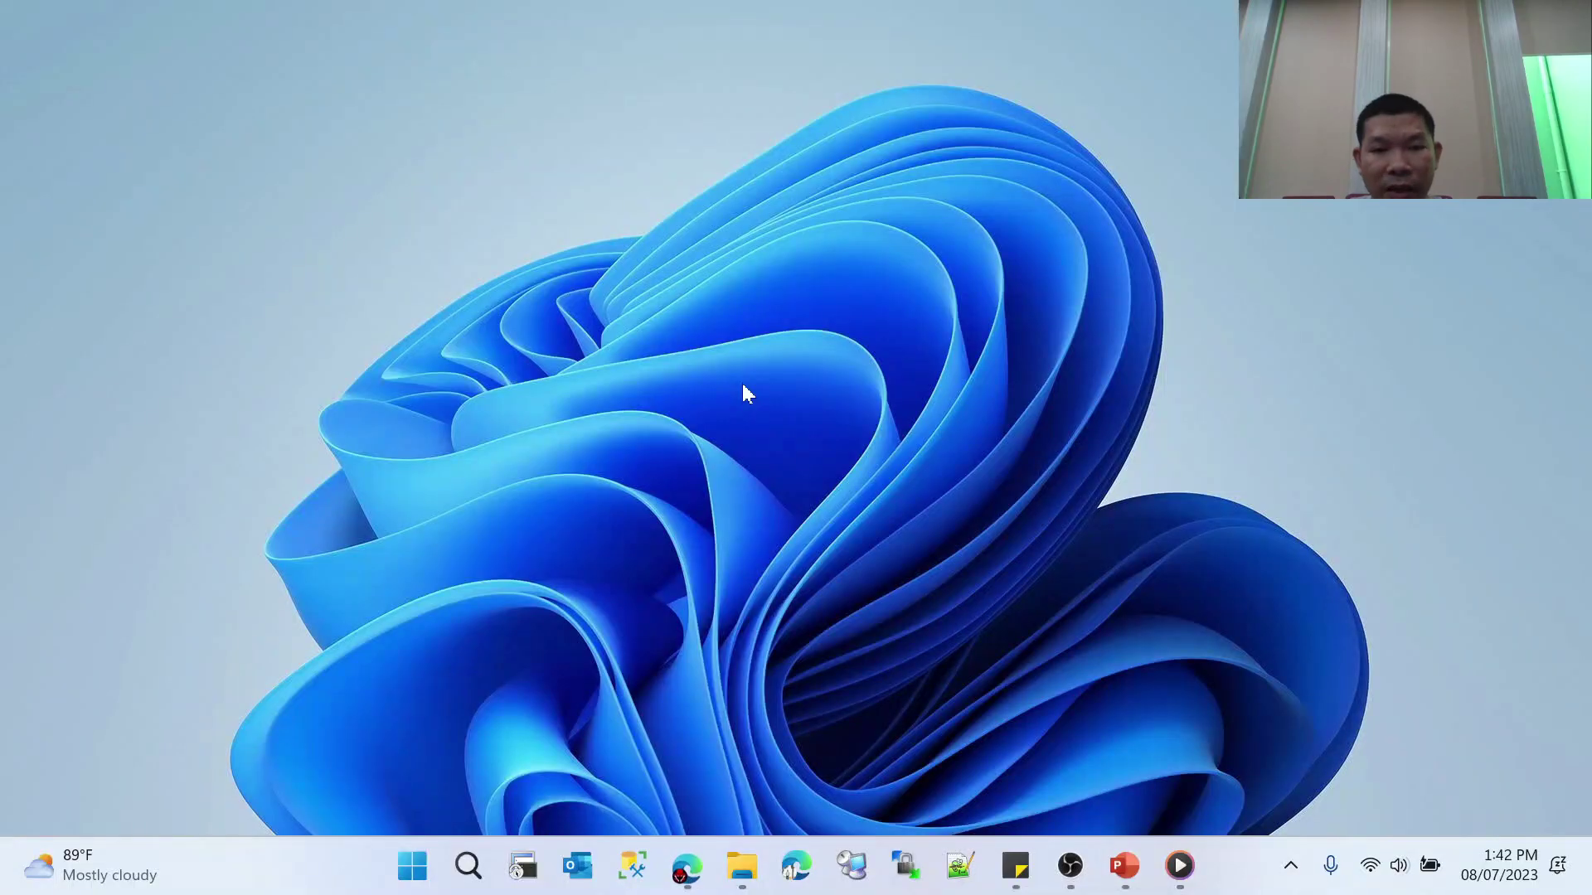
Step: Back in the ESXi browser, go over vmk0's vSAN witness, NFC replication, PTP and NVMe/TCP services
mouse_move(687, 866)
left_click(647, 746)
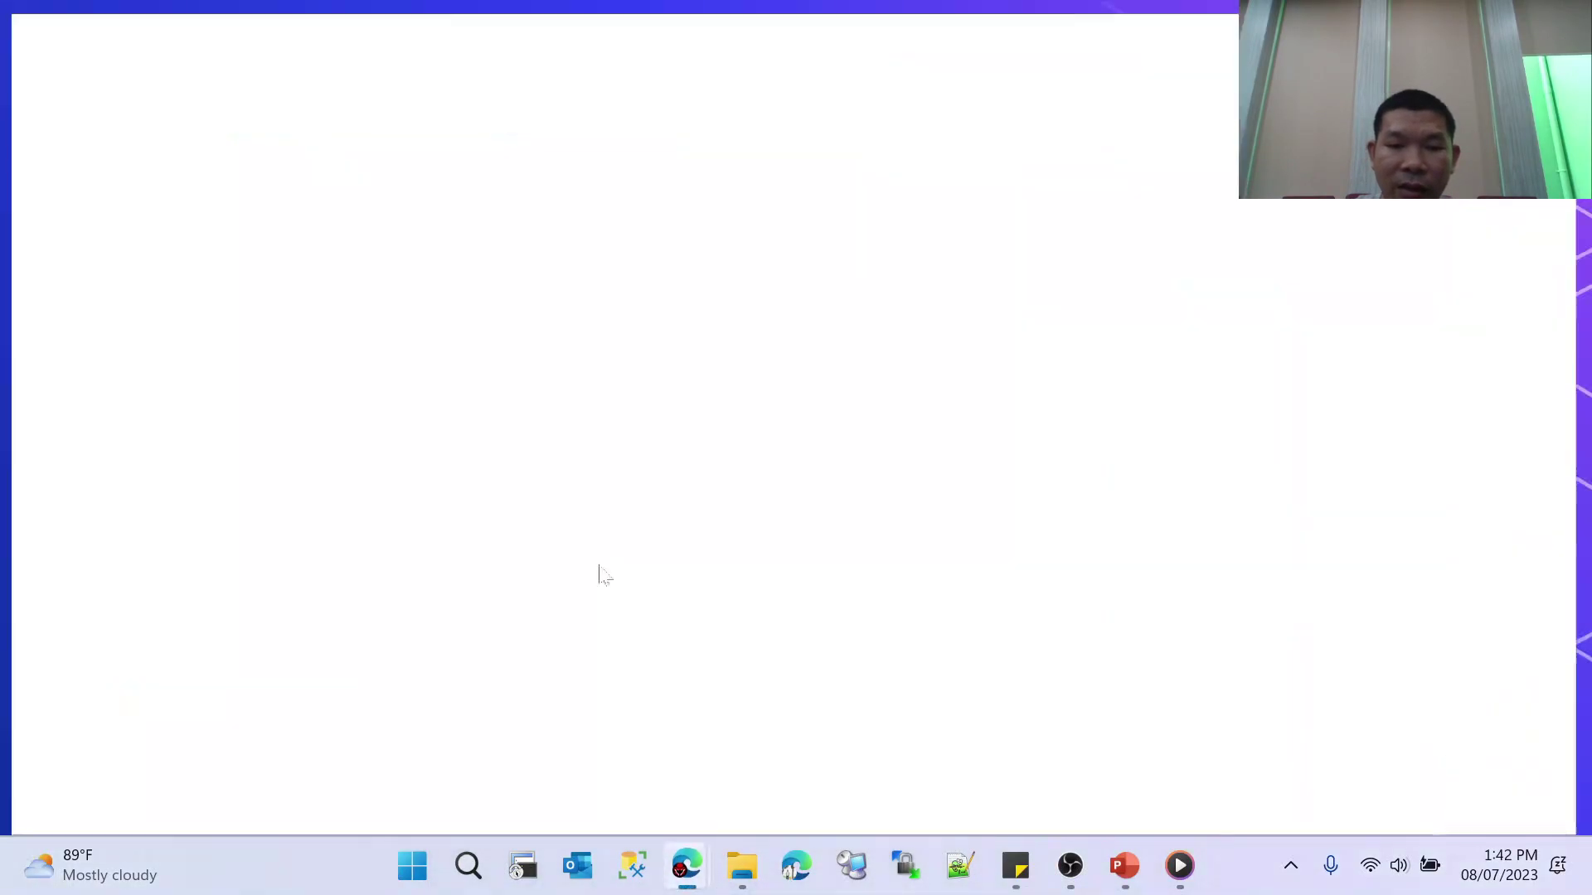
double_click(410, 705)
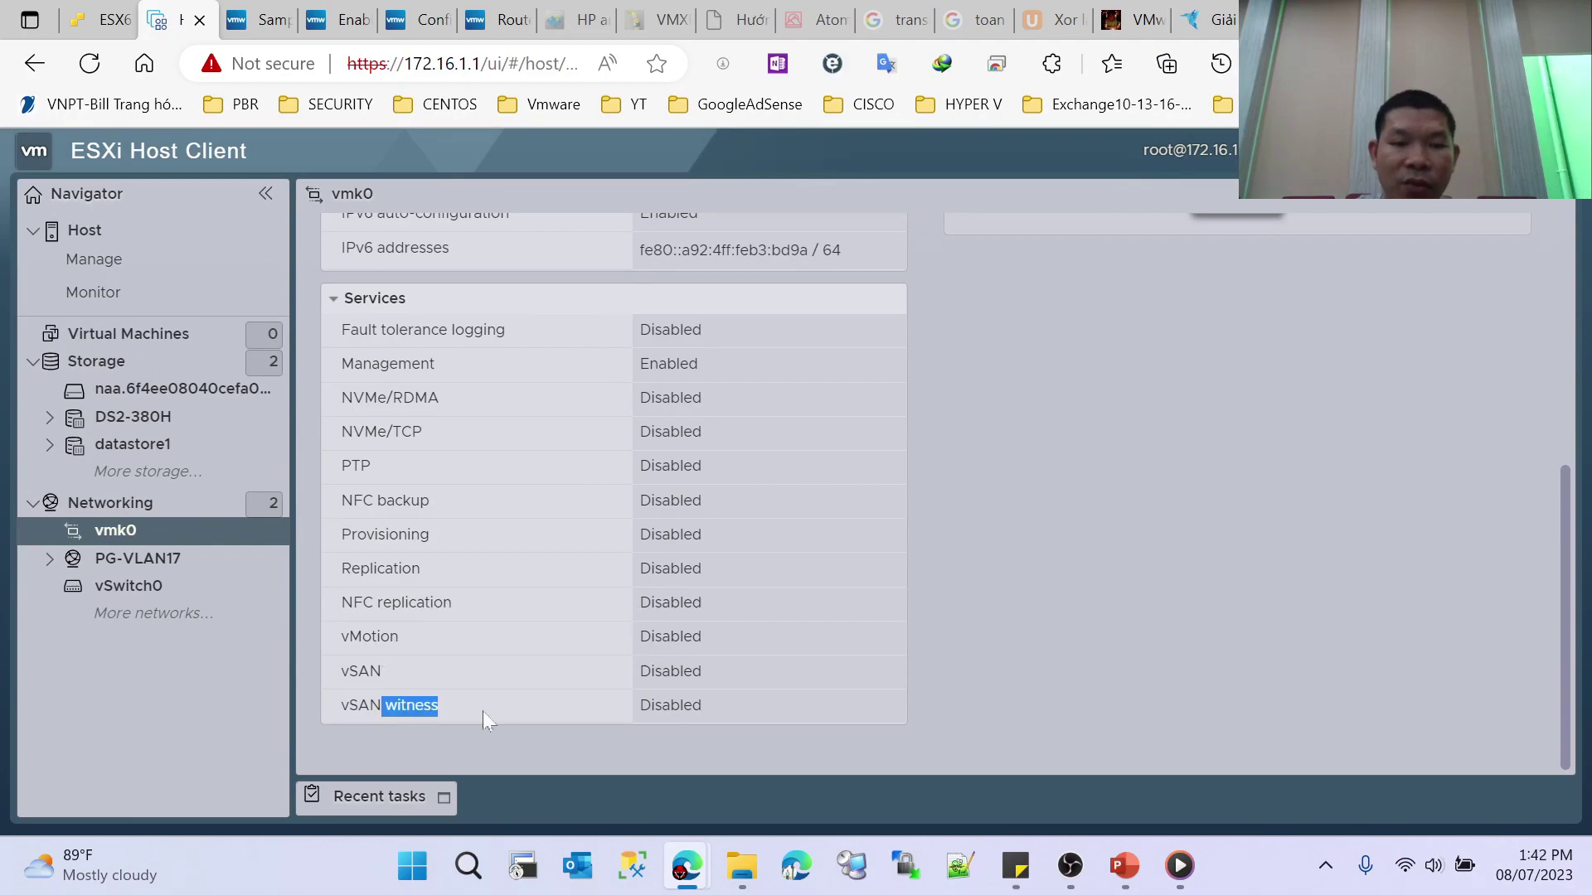
left_click_drag(353, 603, 465, 609)
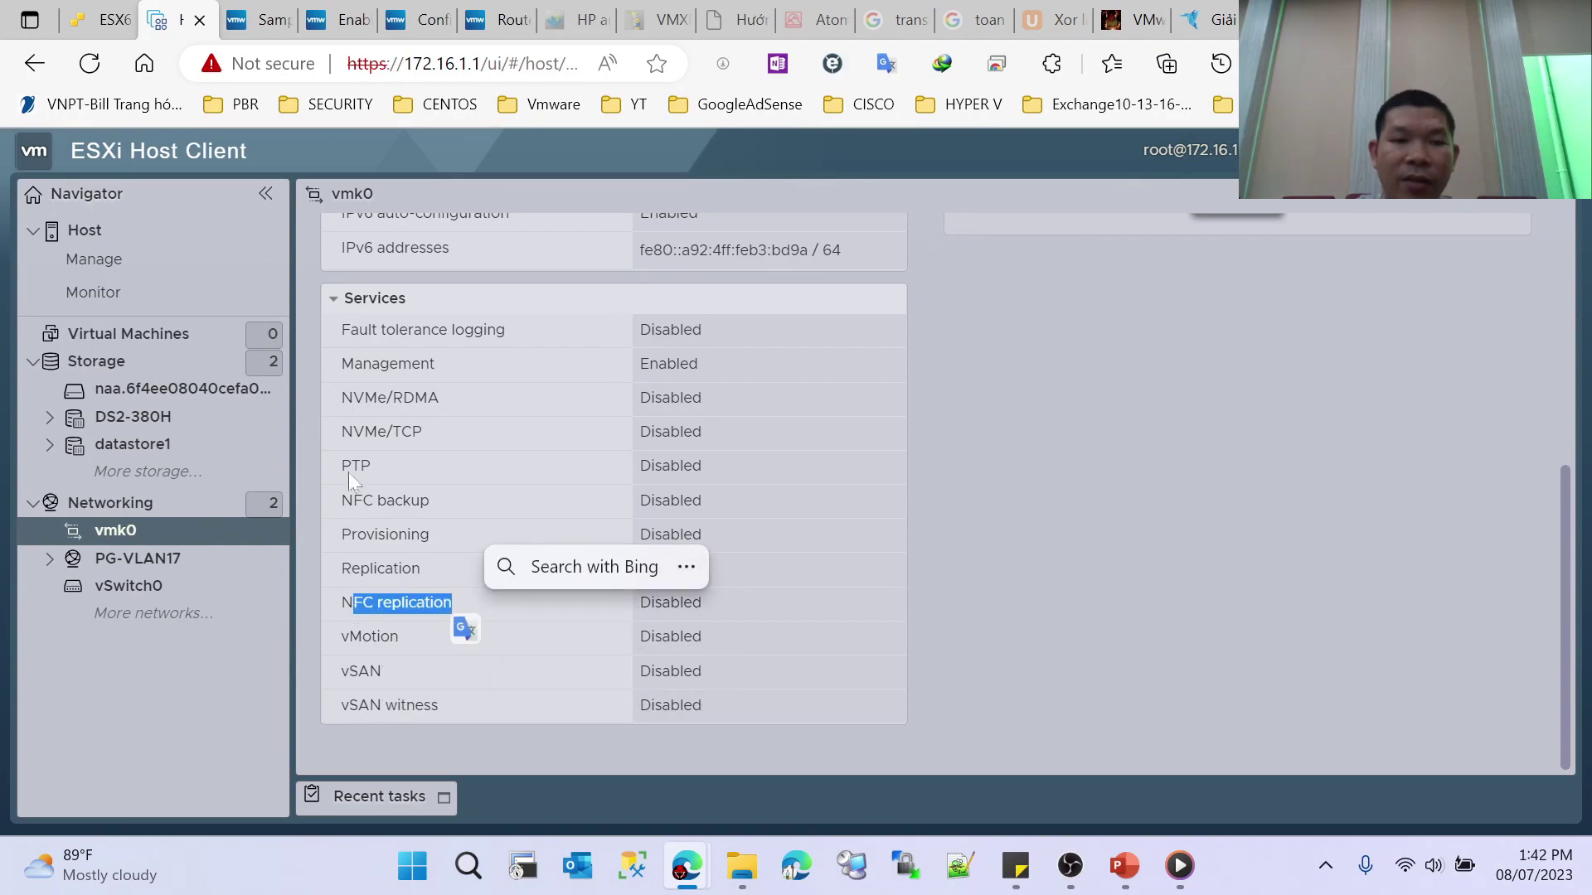
left_click_drag(351, 468, 422, 432)
left_click(357, 429)
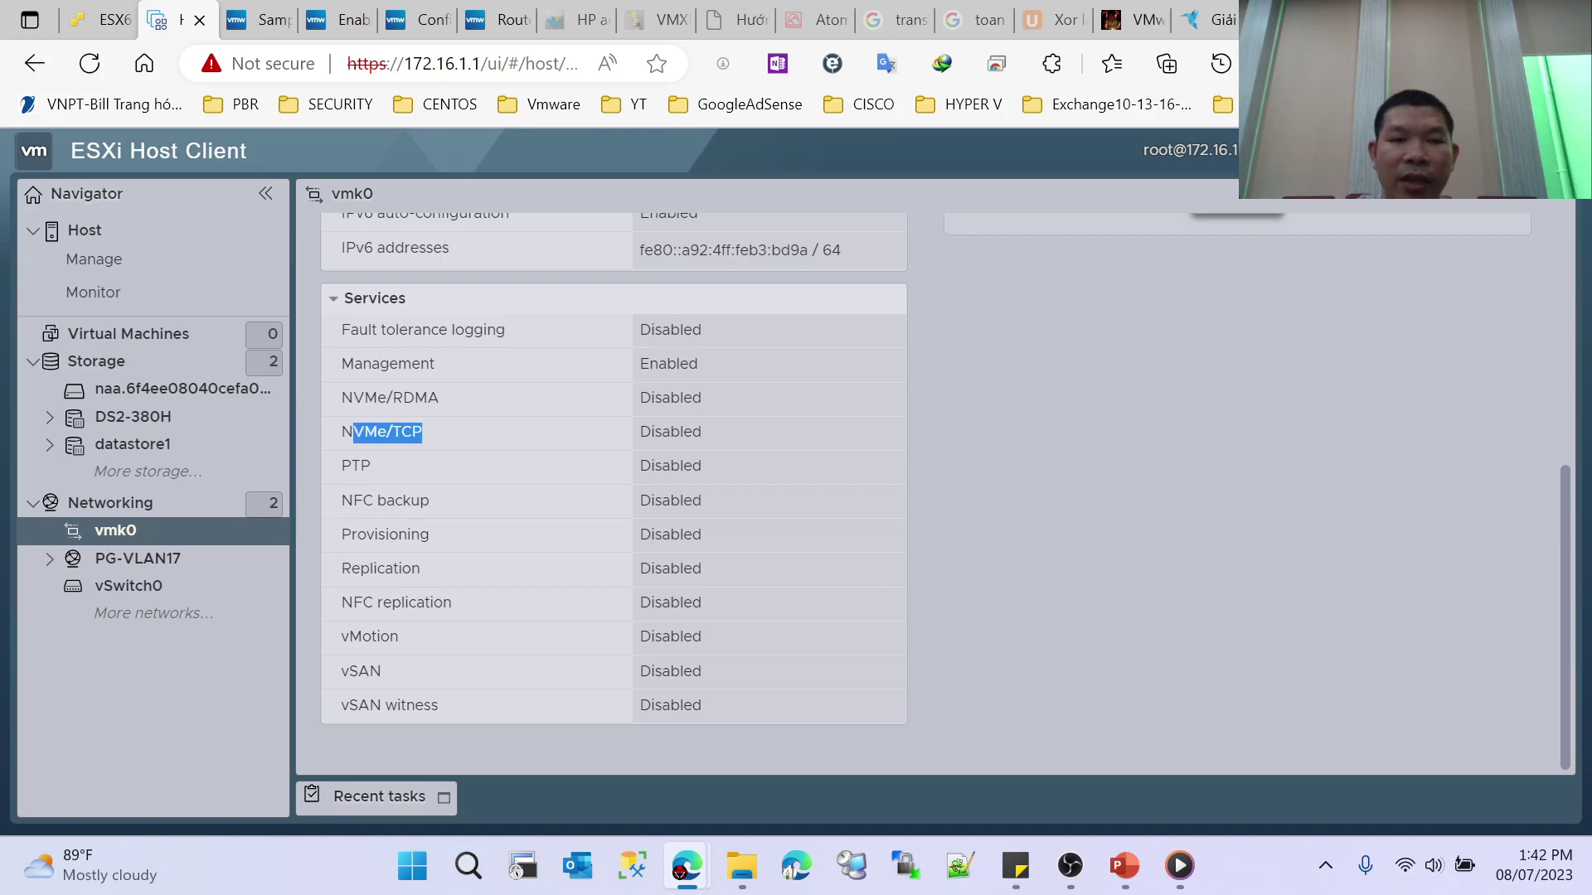
left_click(390, 402)
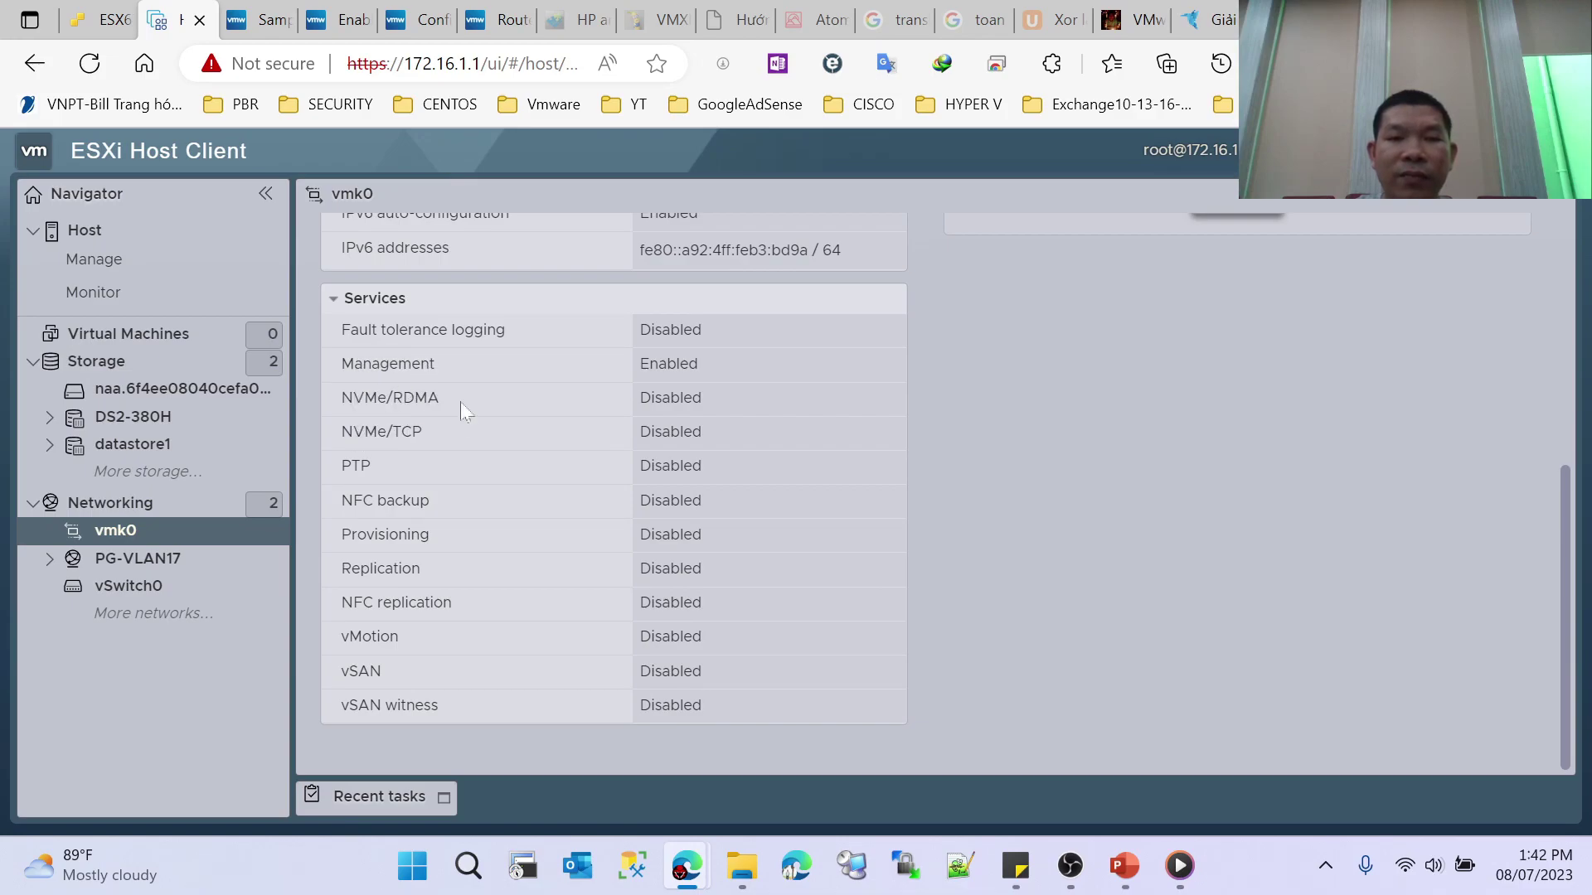
scroll(590, 449, "up", 5)
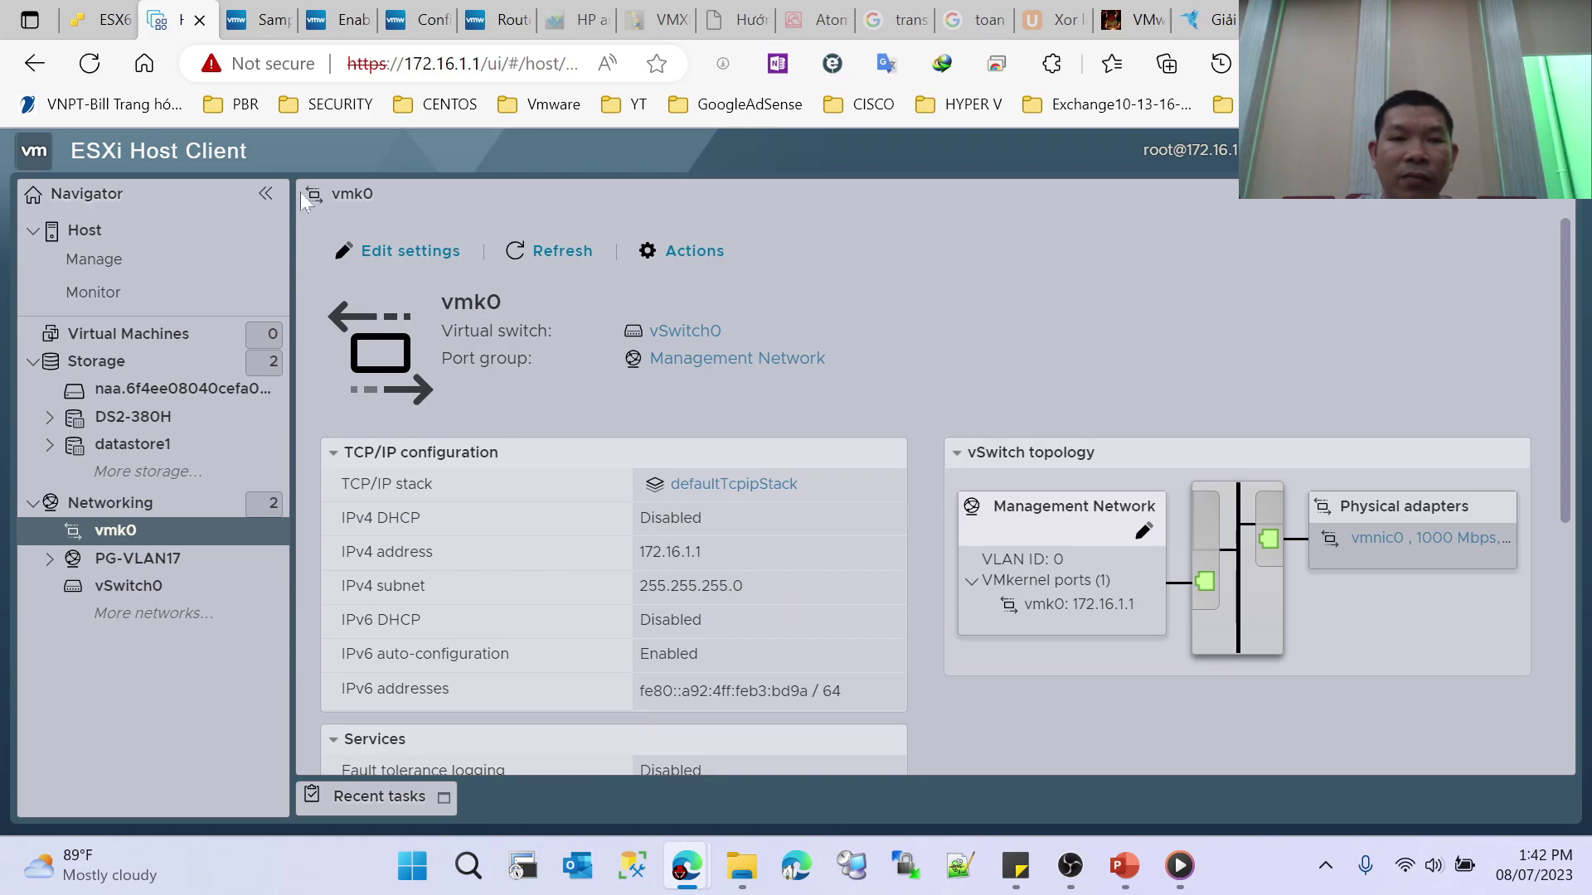
Step: From the VMkernel NICs list, start adding a new VMkernel NIC
left_click(107, 503)
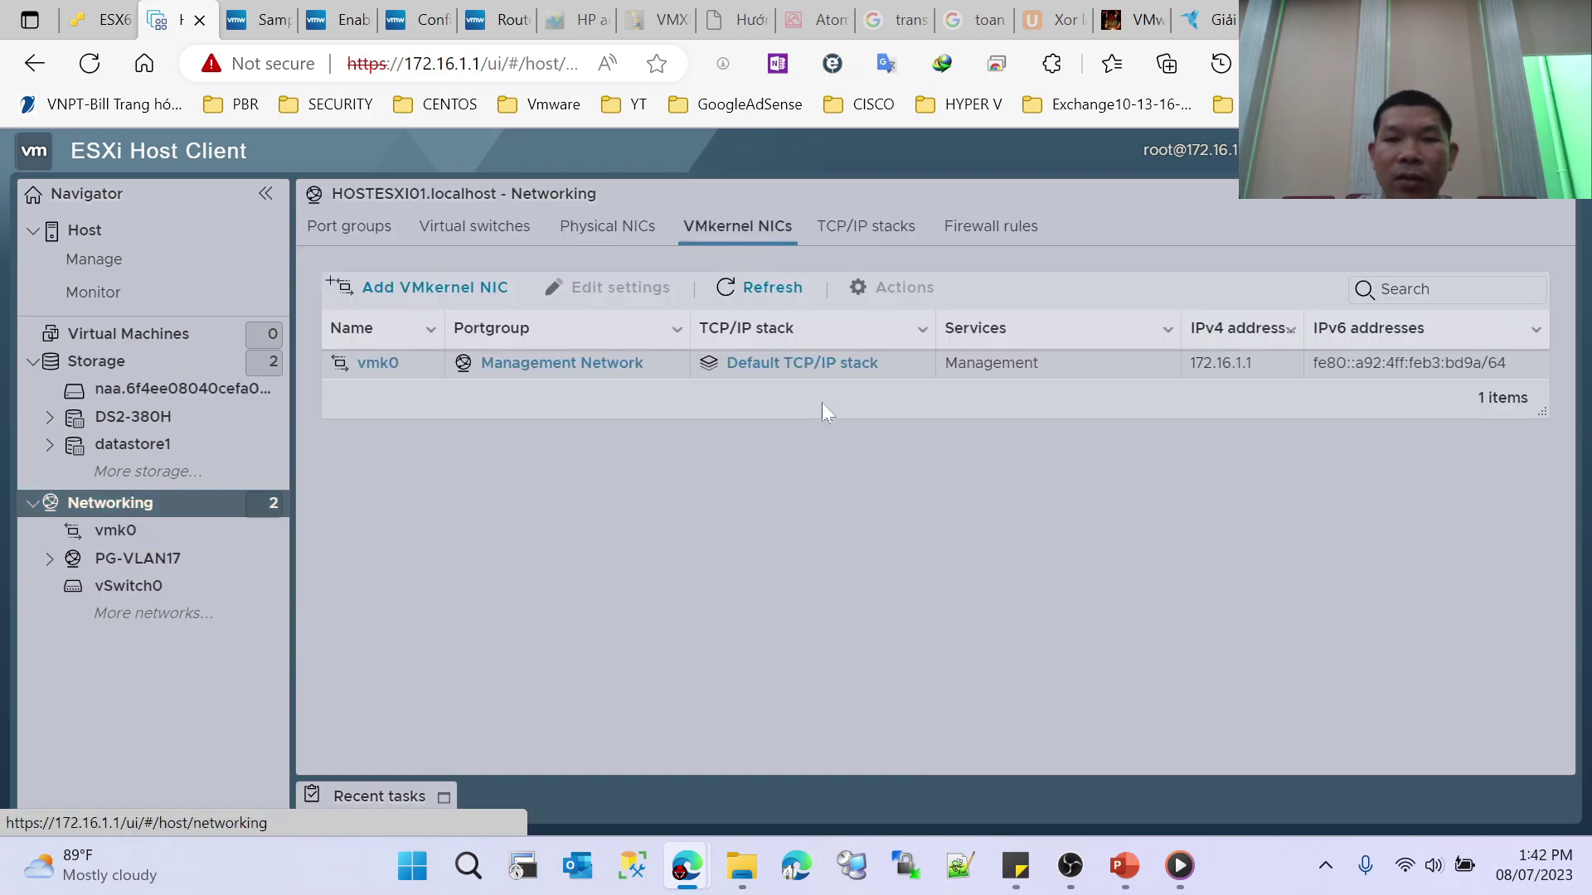
left_click(399, 283)
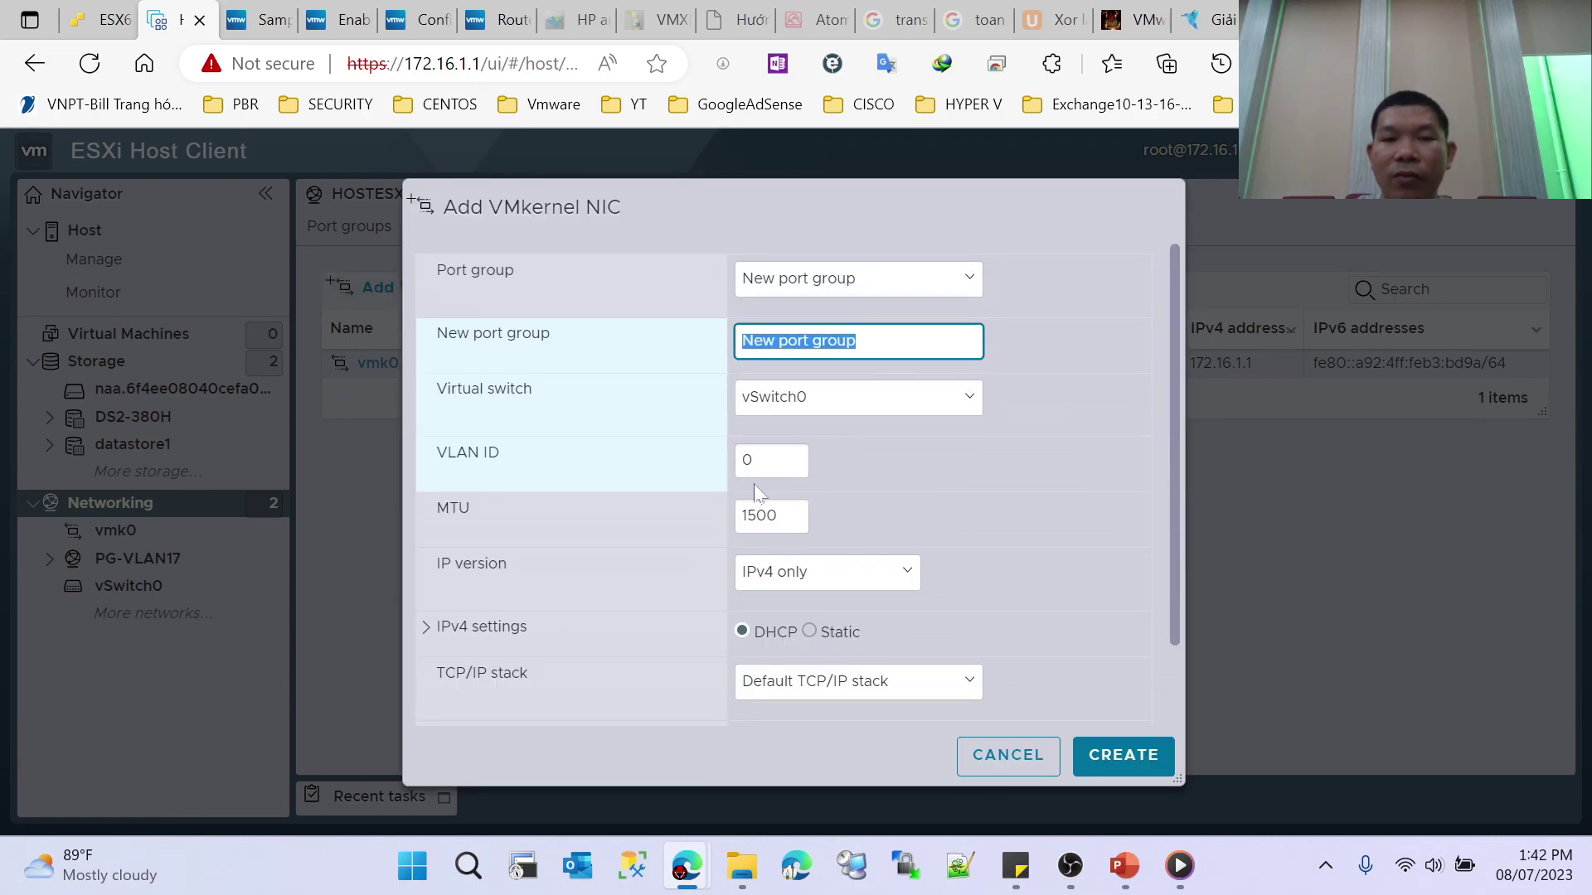
scroll(1019, 671, "down", 1)
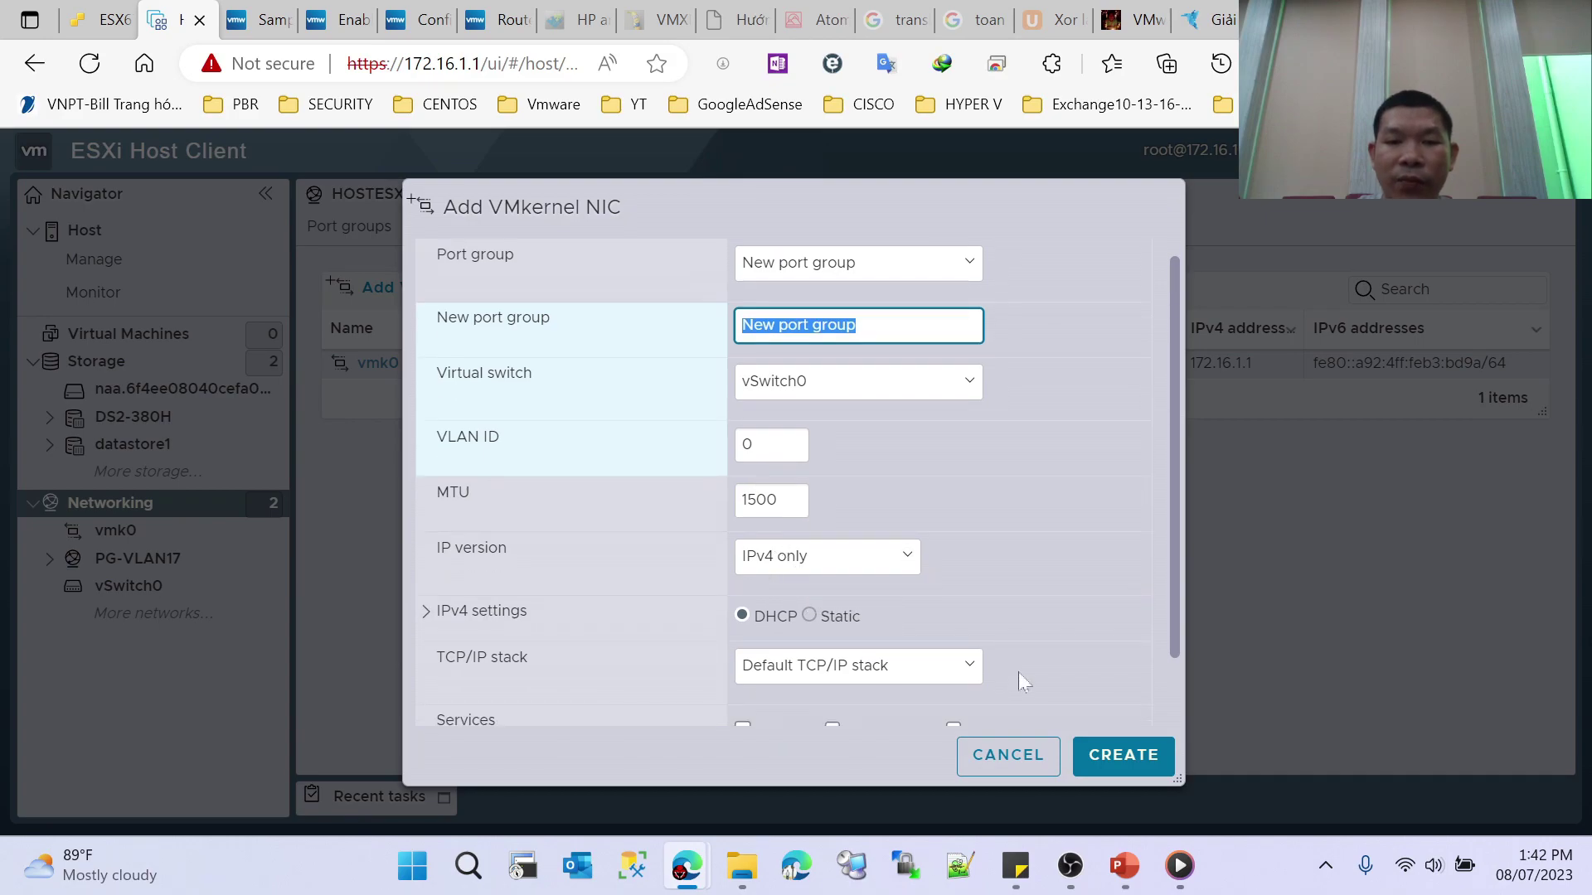
scroll(1098, 644, "up", 1)
scroll(1162, 645, "down", 1)
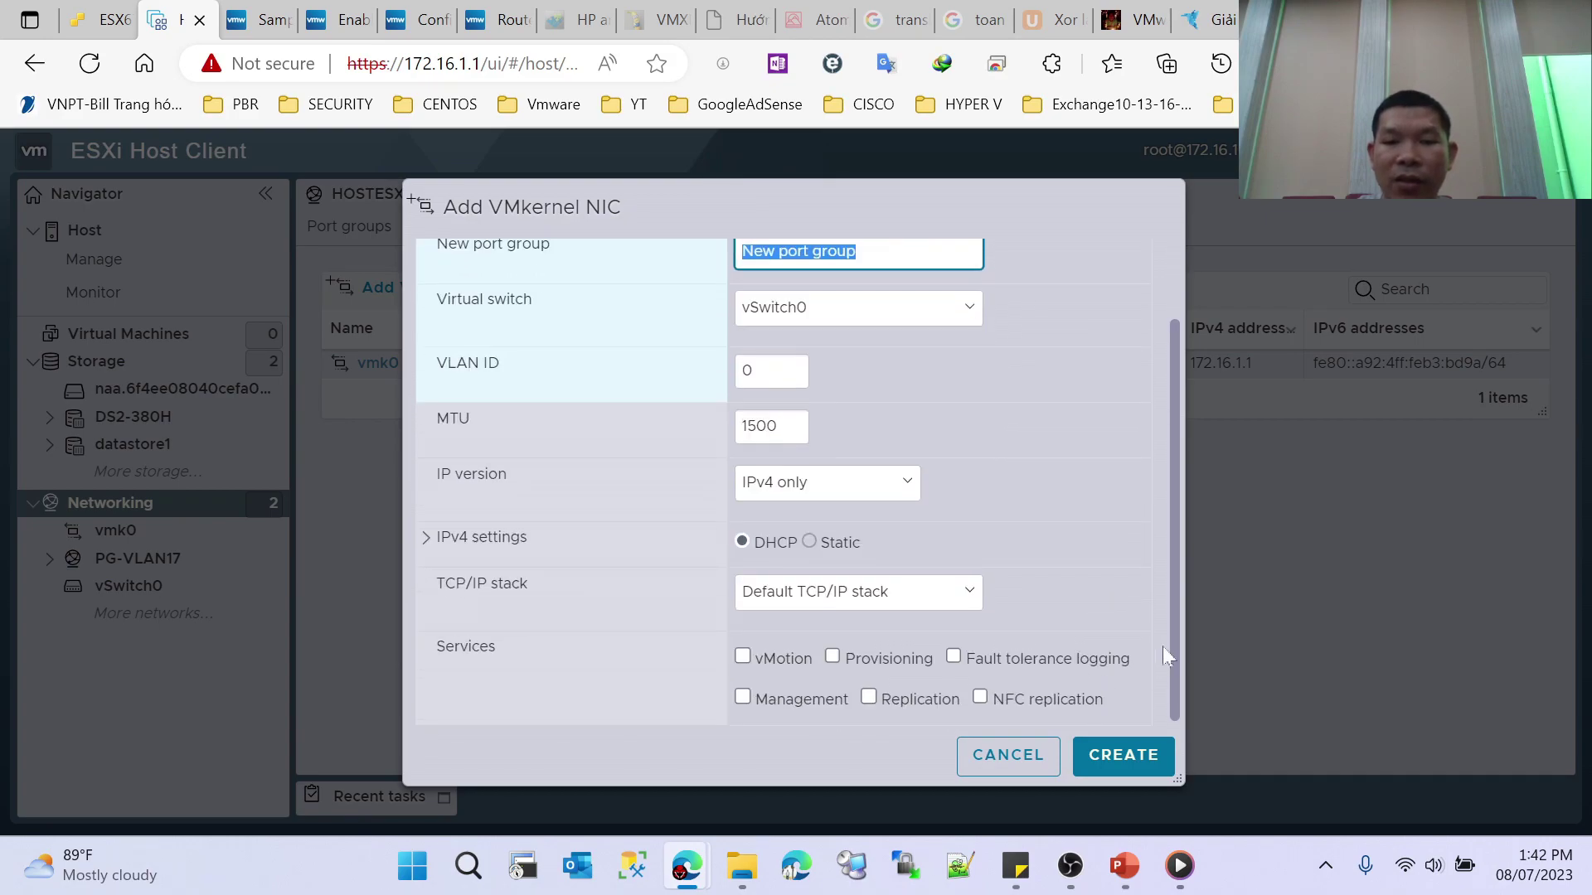
left_click(1168, 702)
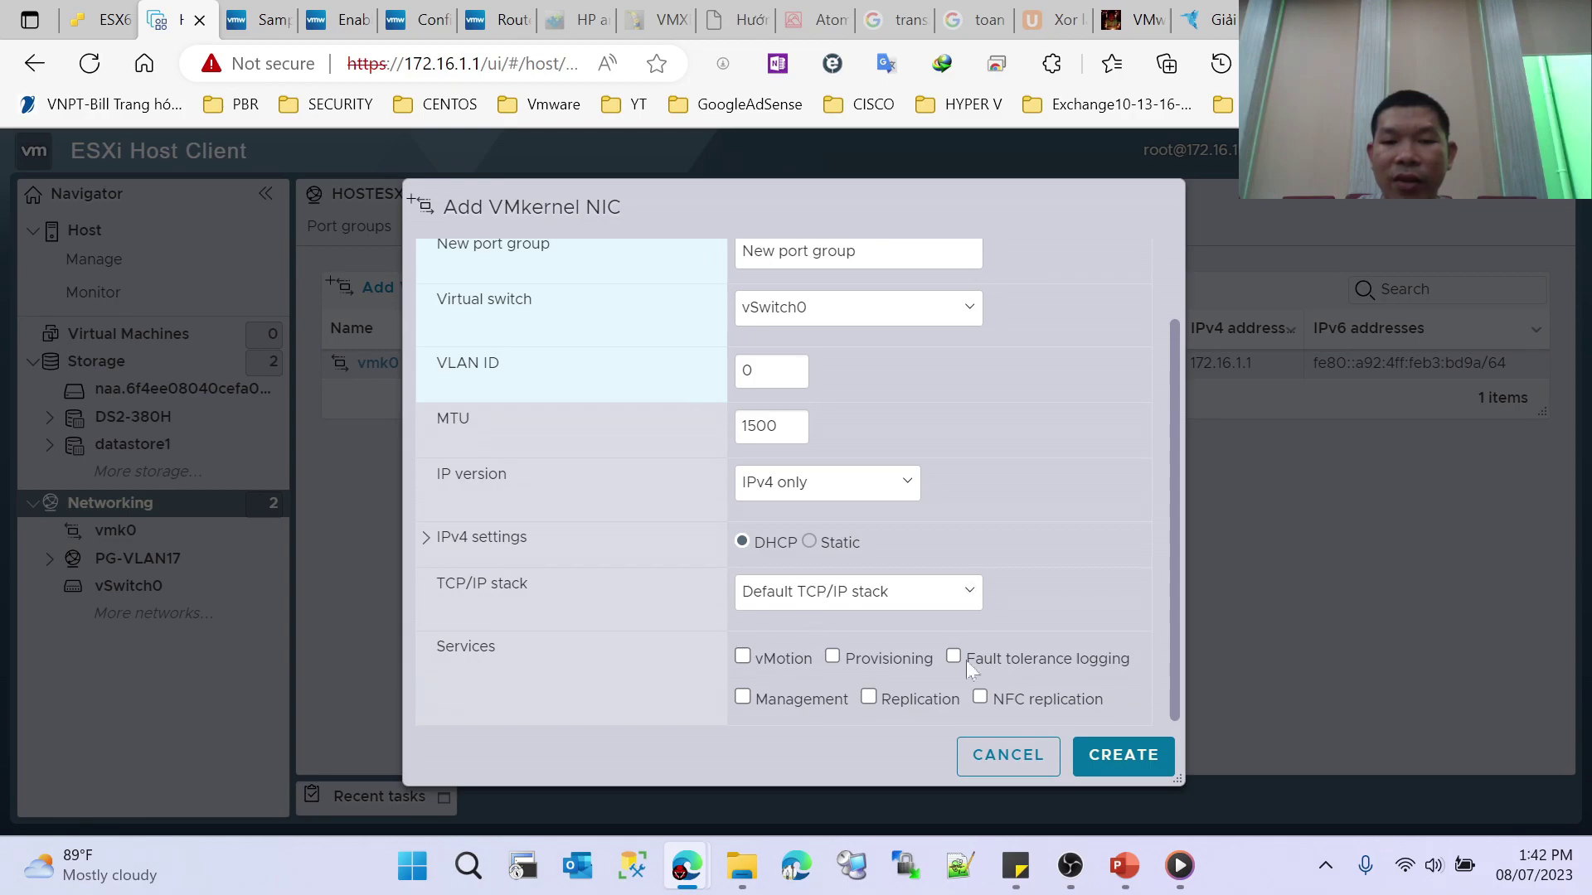
Step: Try the Provisioning then vMotion TCP/IP stacks for the new NIC, then discard it
left_click(849, 597)
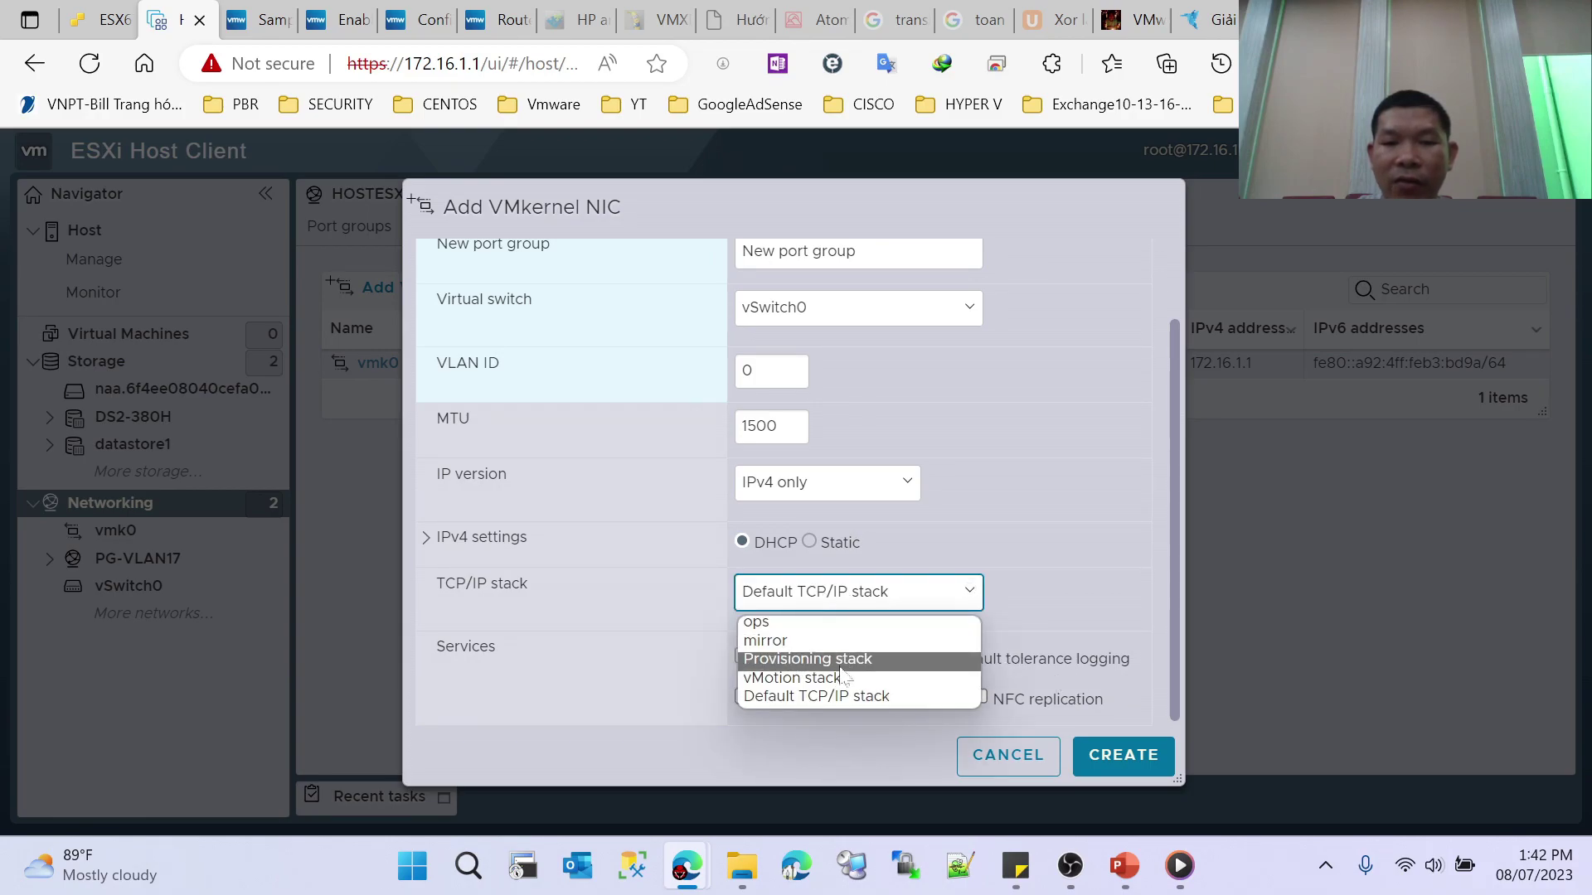
left_click(842, 660)
left_click(882, 595)
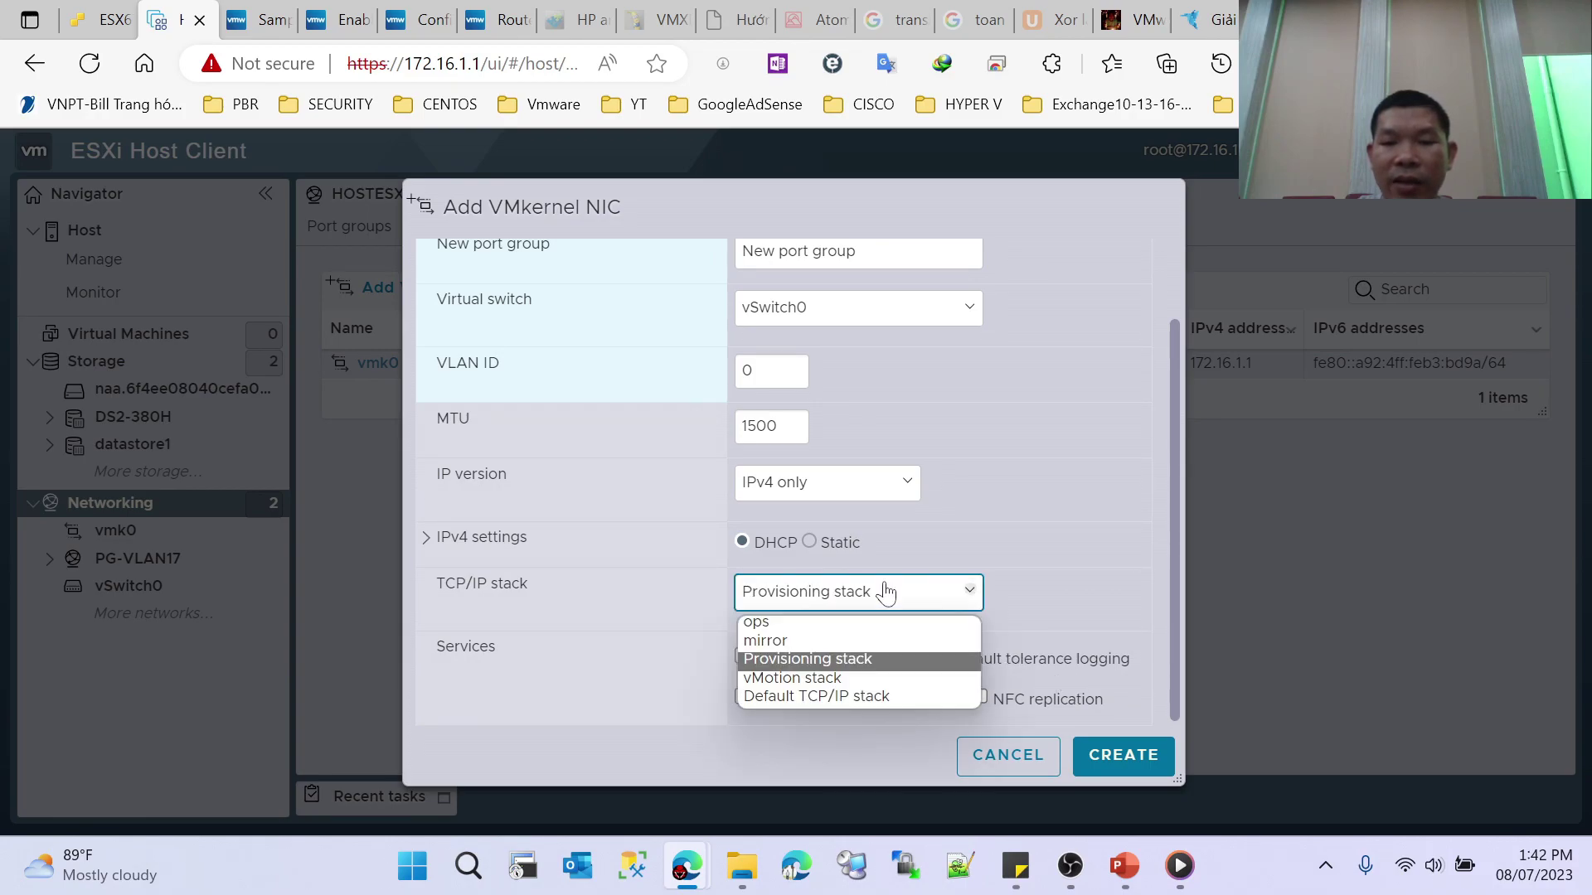
left_click(834, 679)
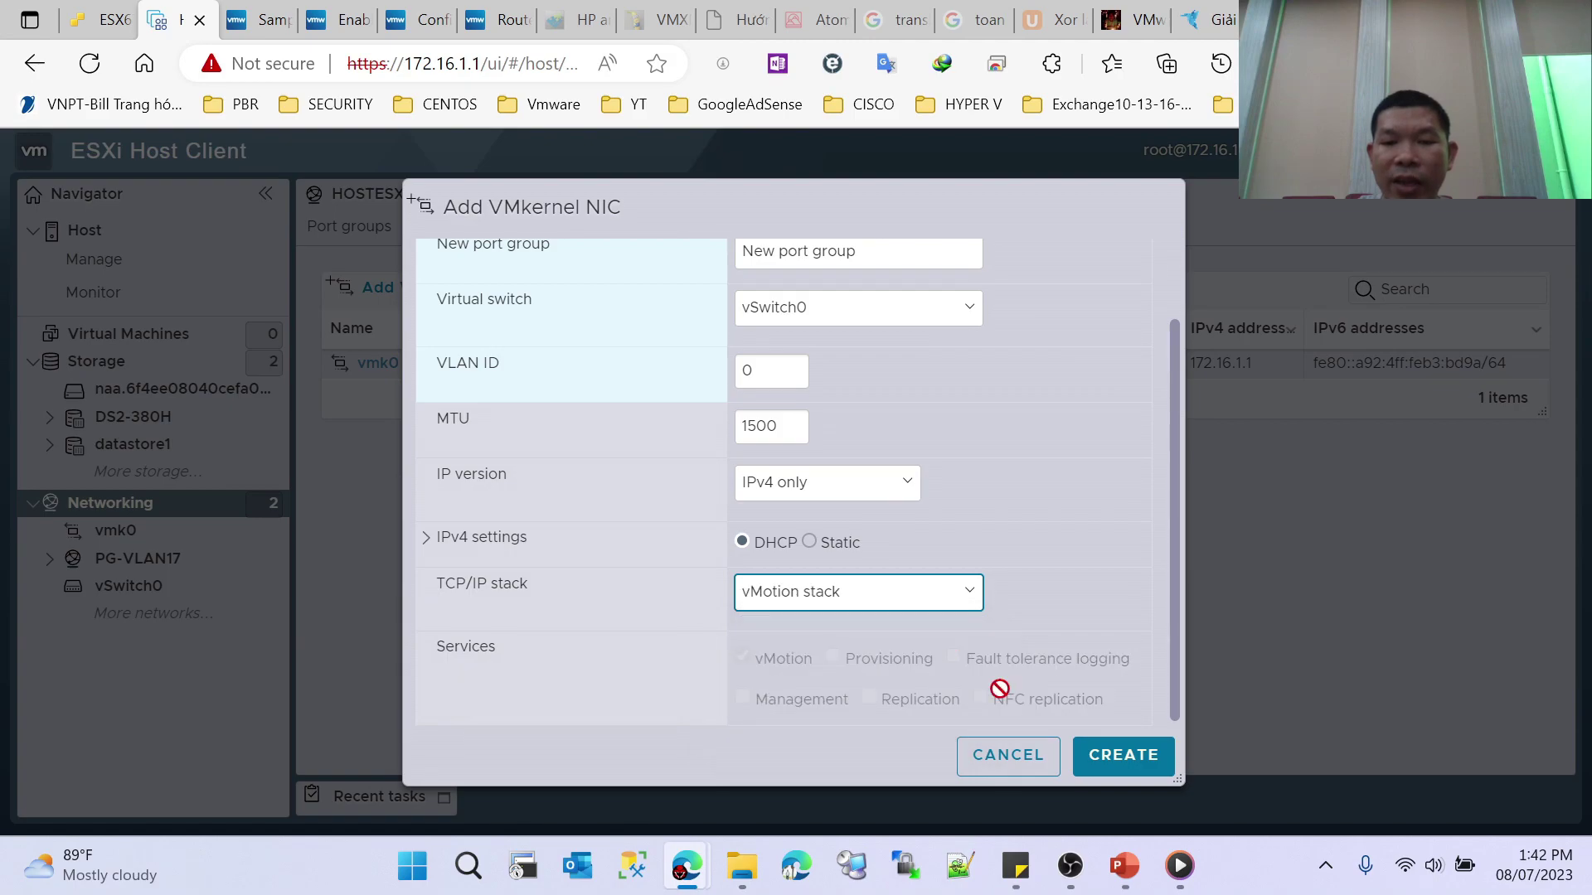
left_click(968, 756)
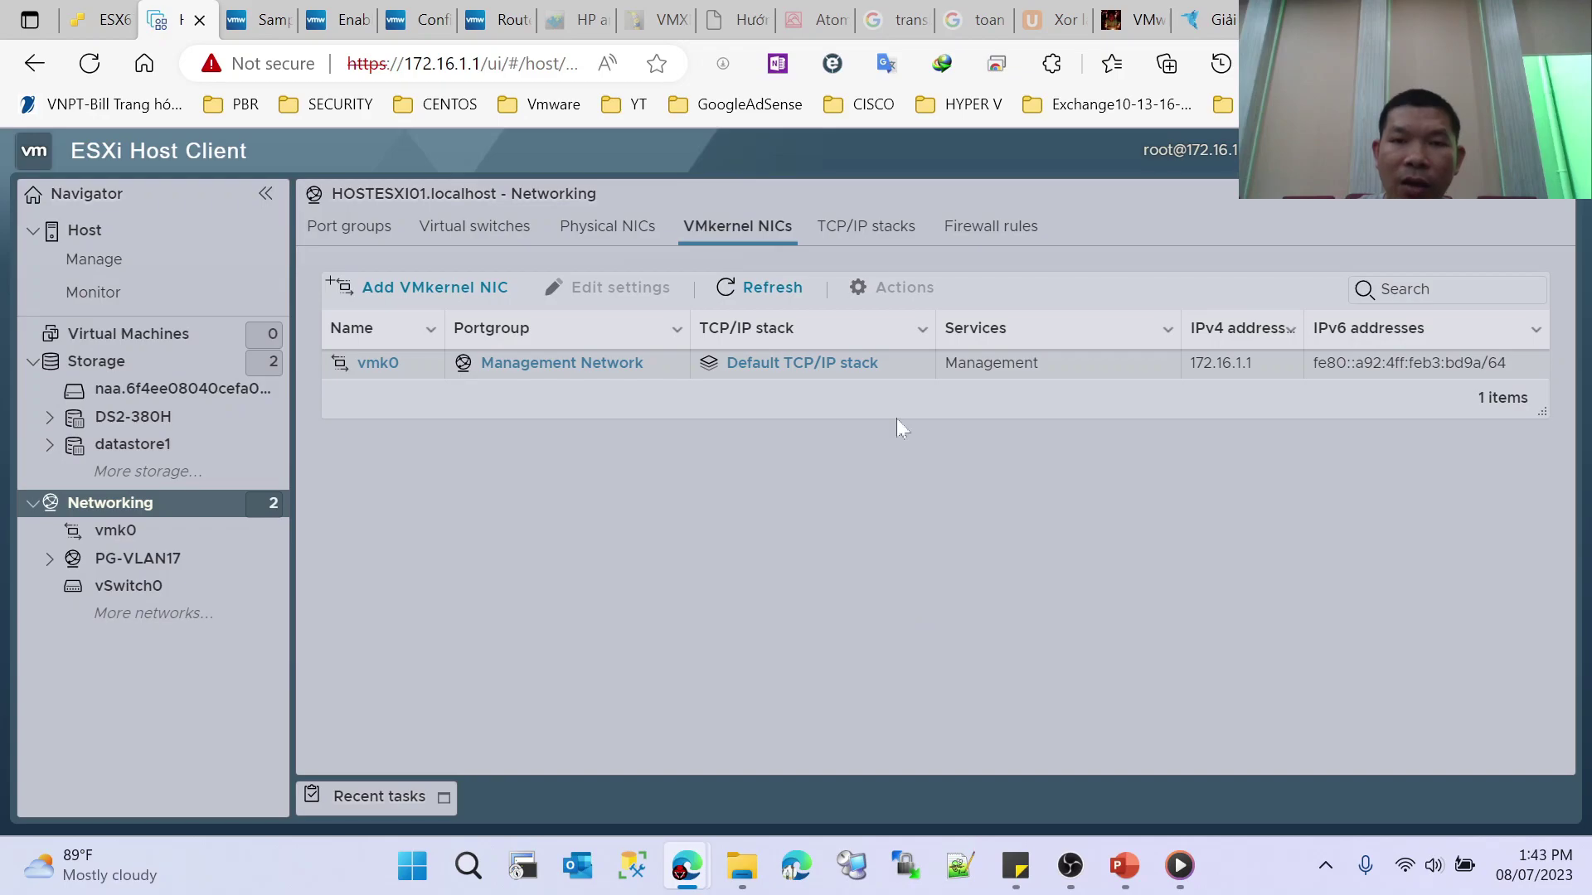
Step: Review the host's TCP/IP stacks and its firewall rules list
left_click(888, 231)
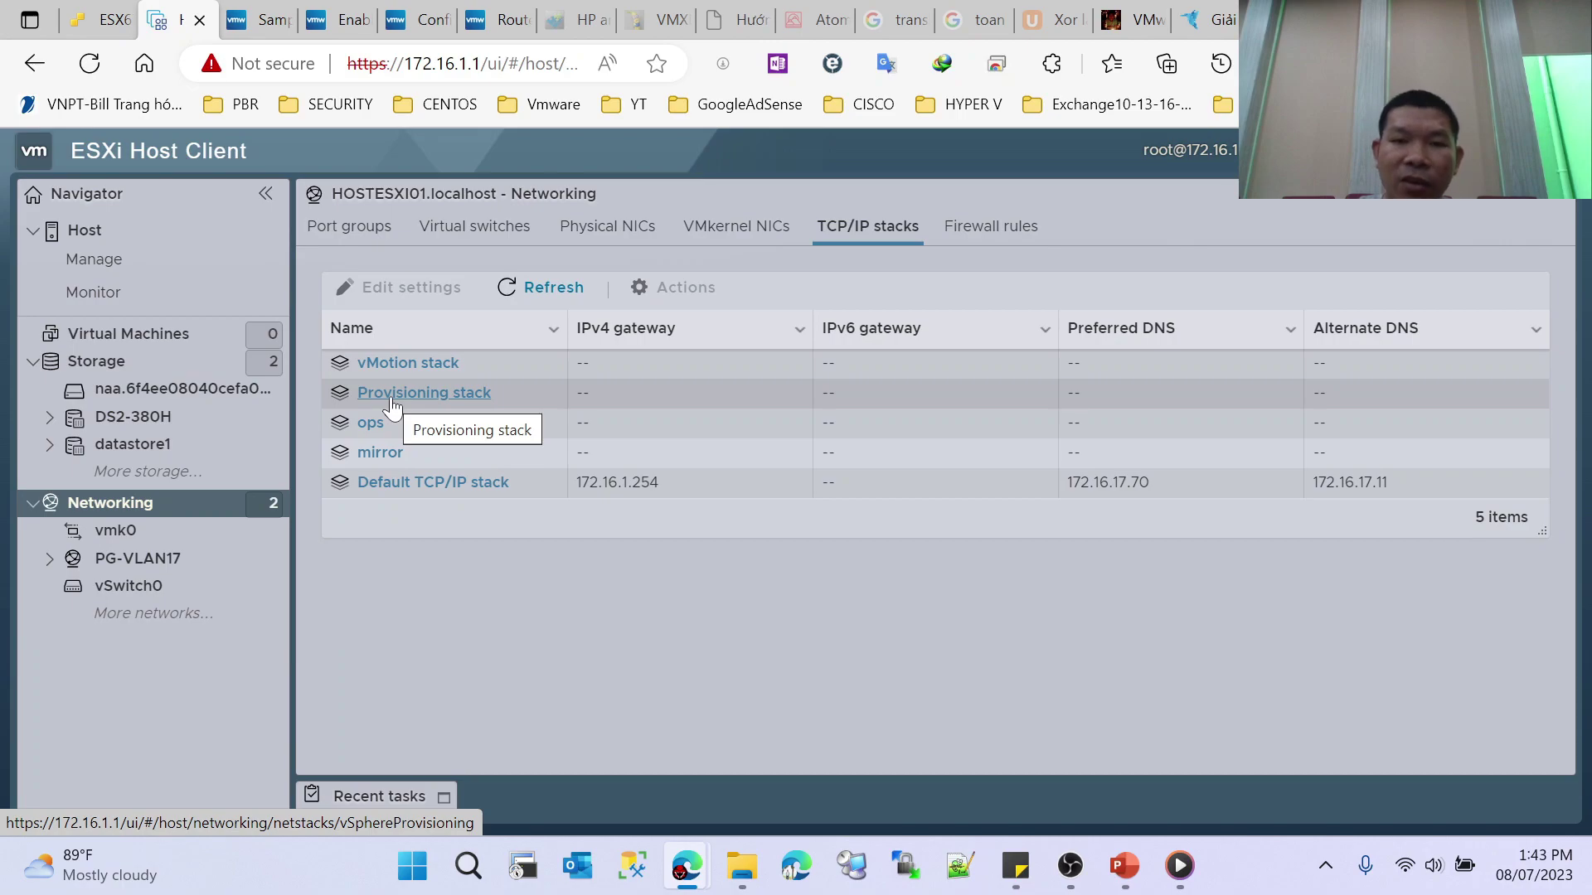
left_click(1002, 234)
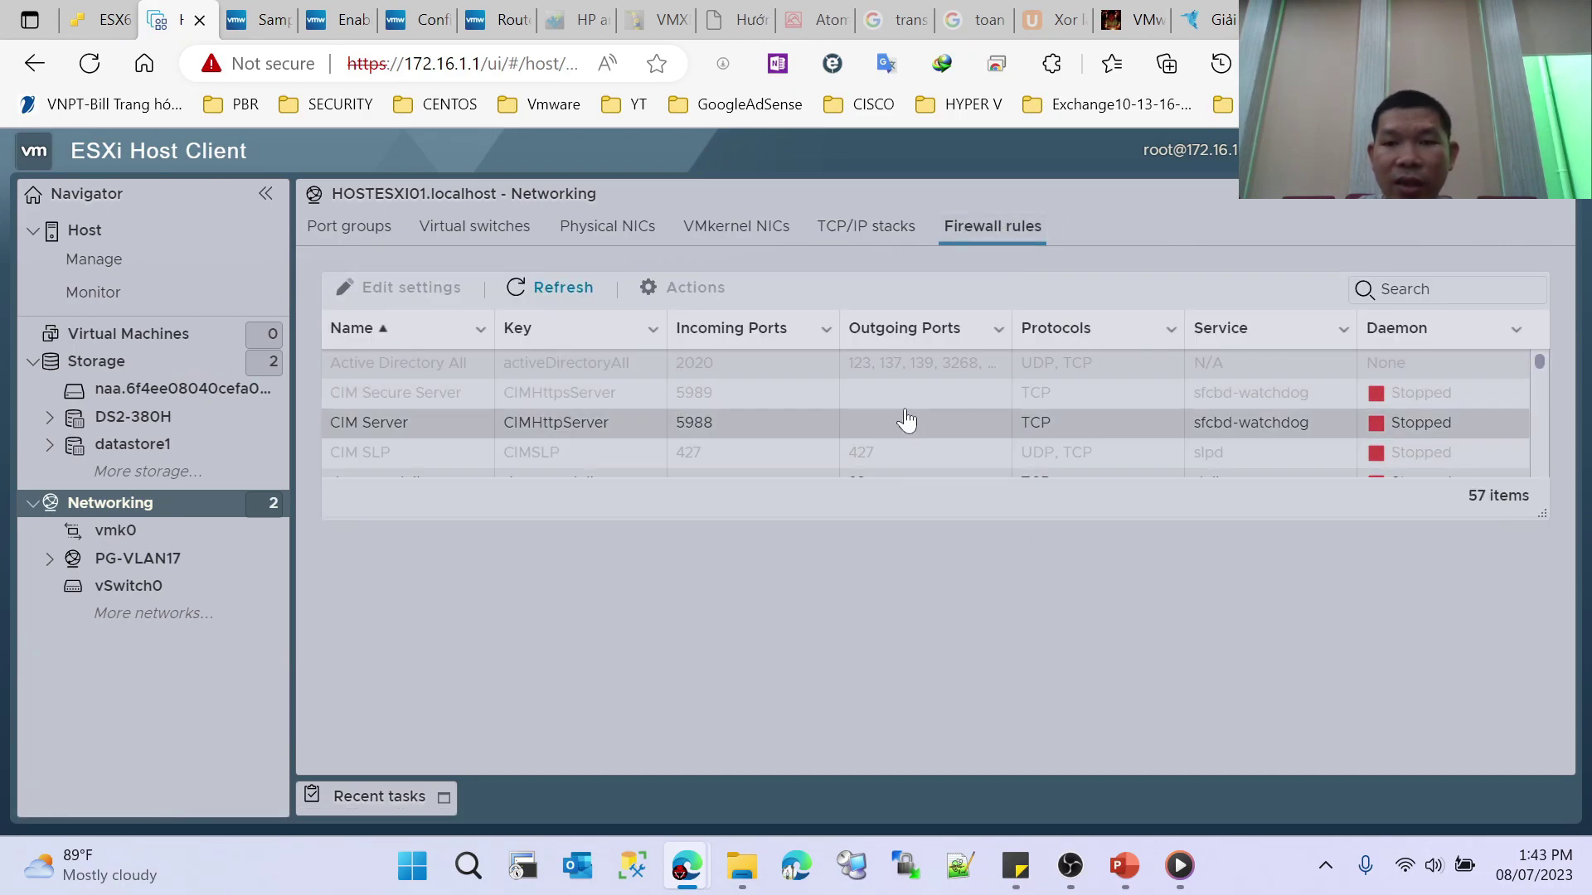
scroll(906, 420, "down", 1)
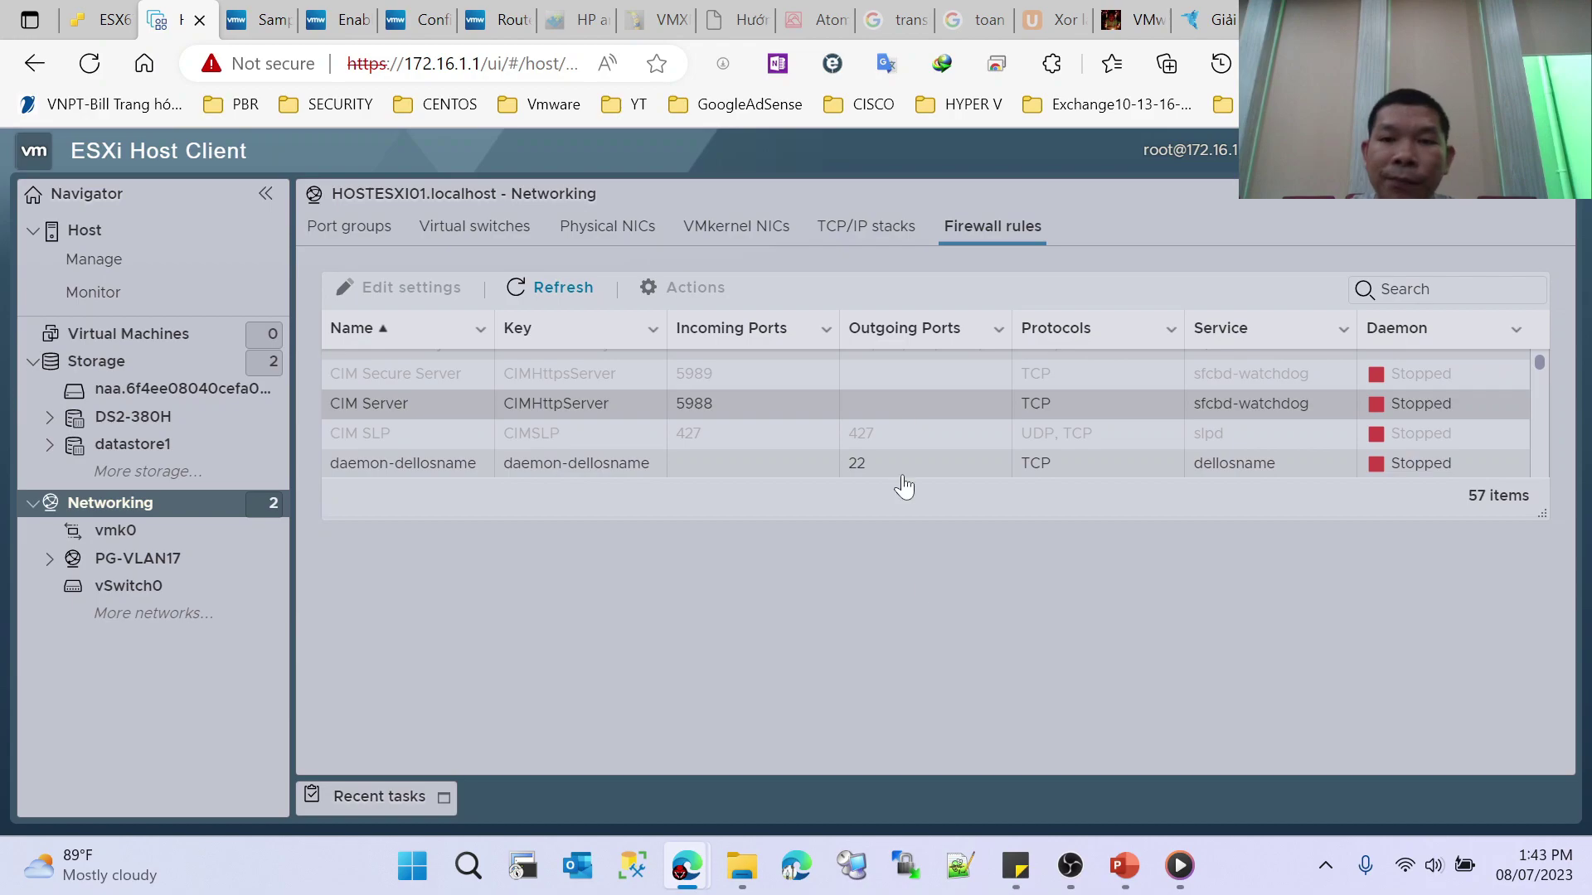
Step: Resume the PowerPoint slide show and advance two slides to Virtual Switch Connection Examples
mouse_move(1141, 877)
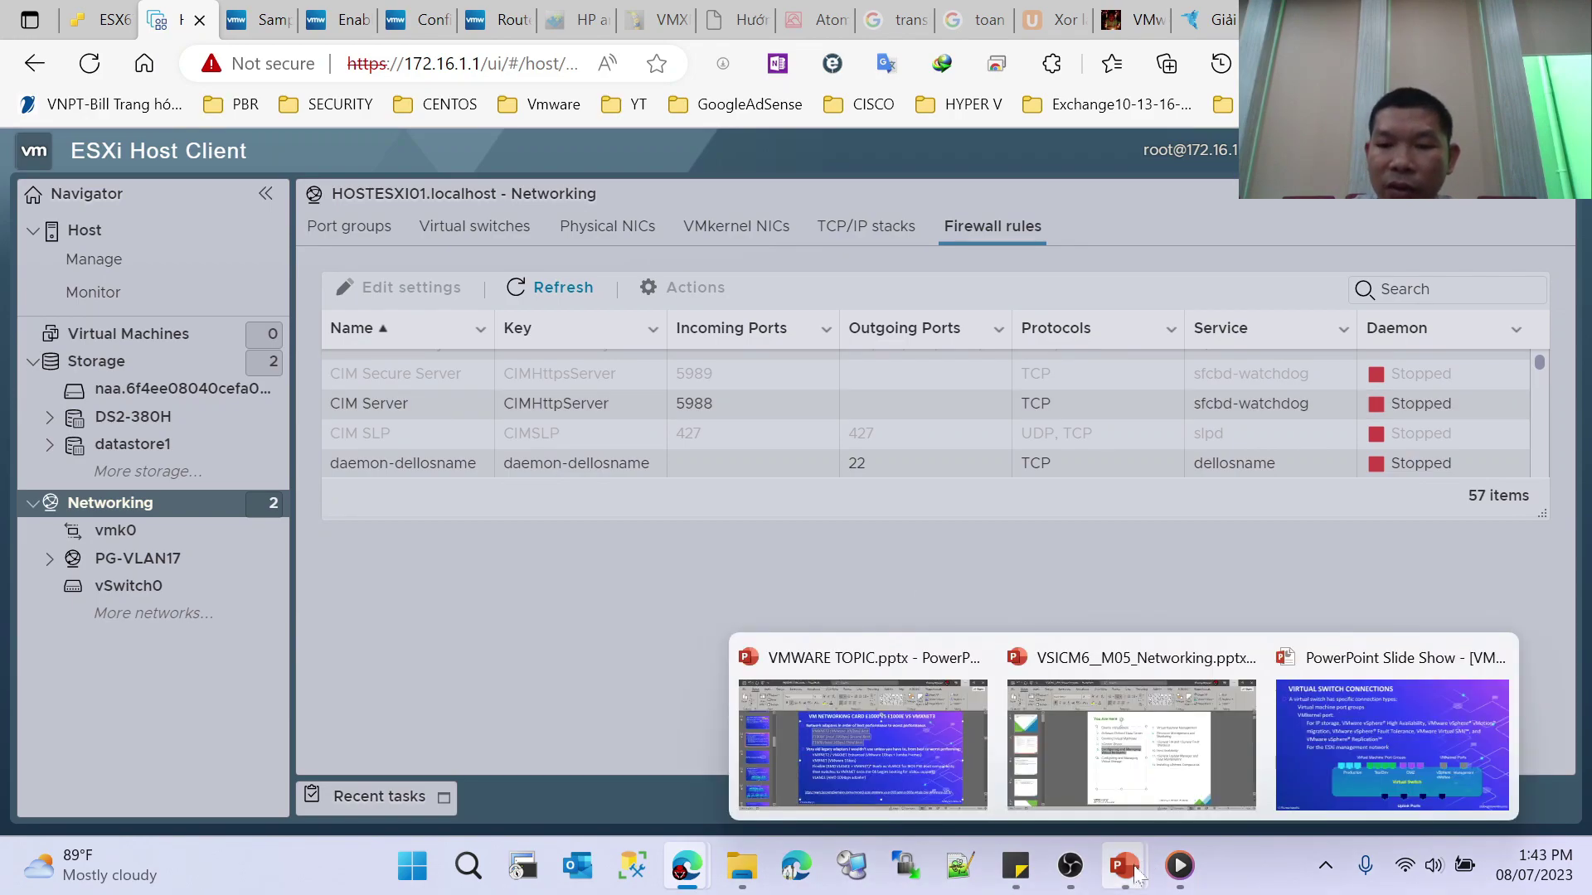
left_click(1332, 761)
key("Right")
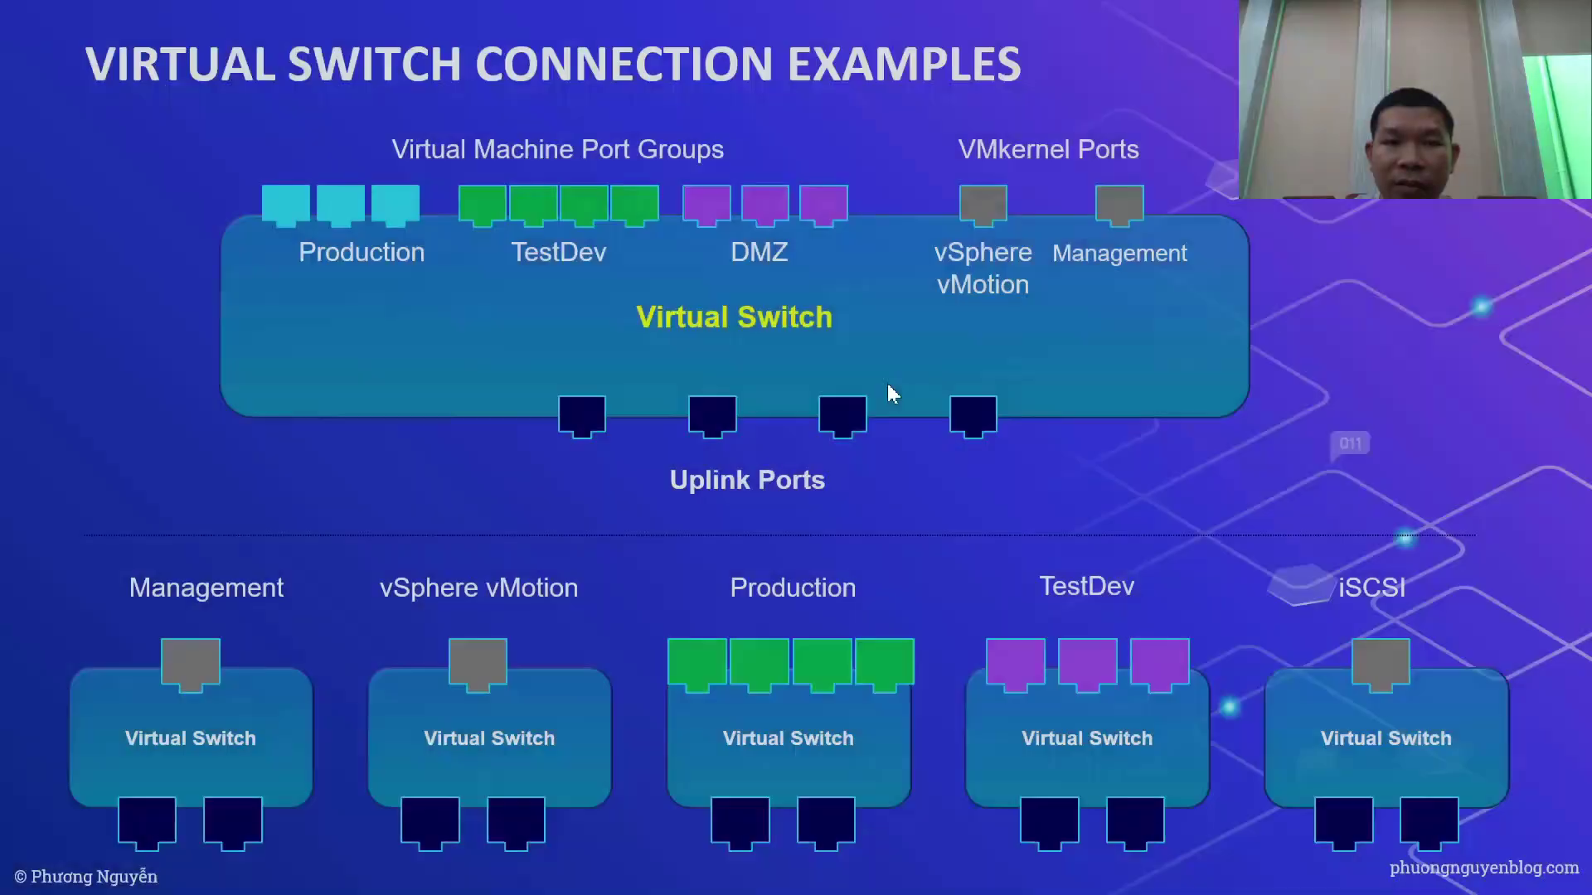
key("Right")
key("Right")
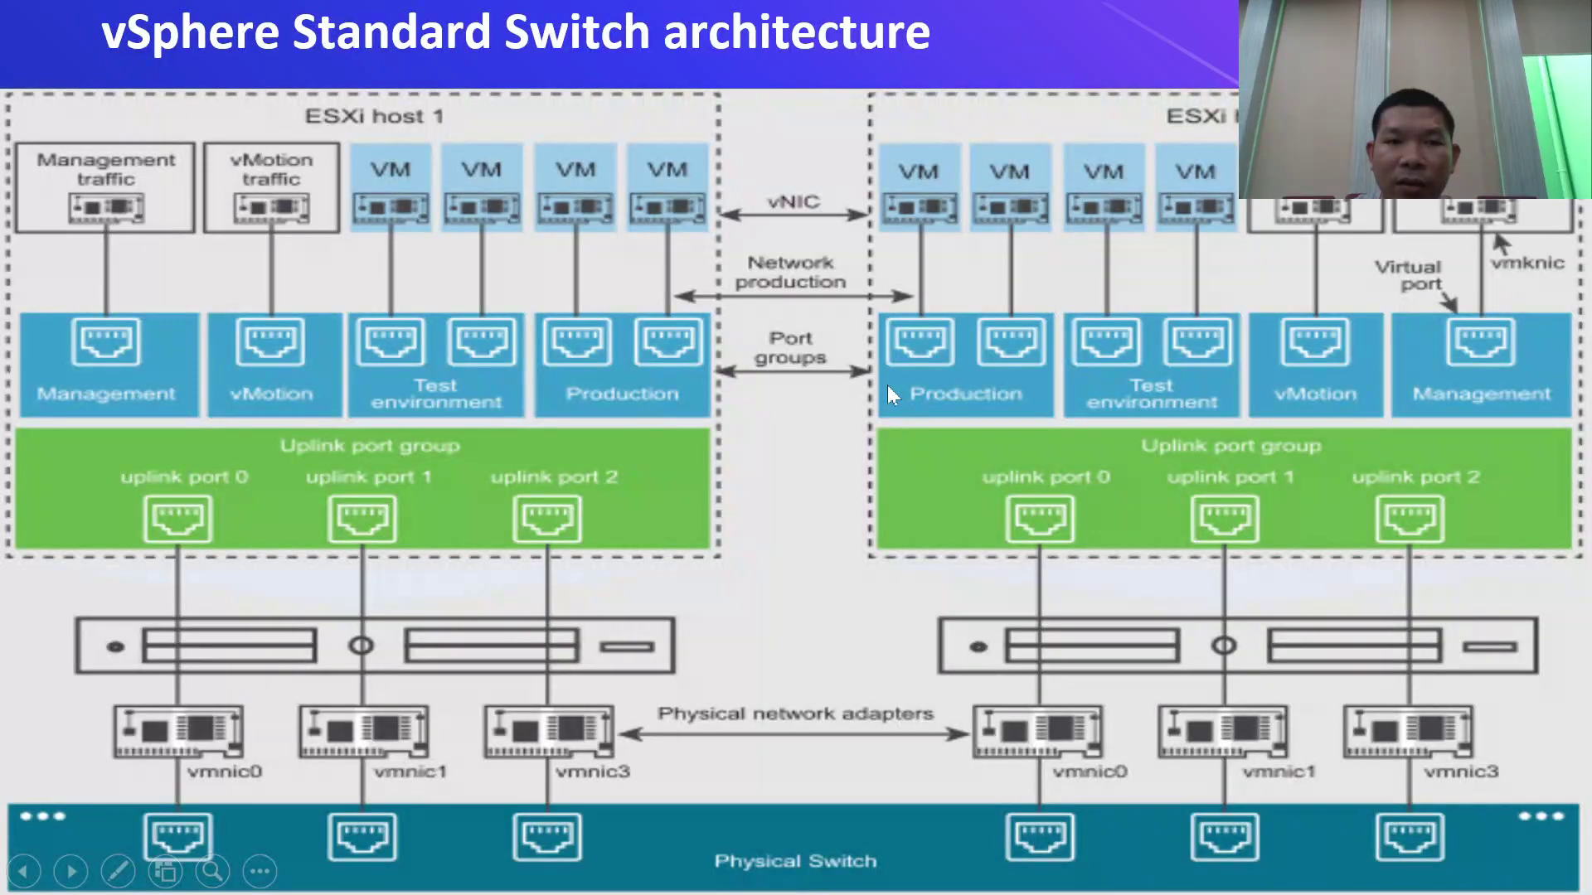